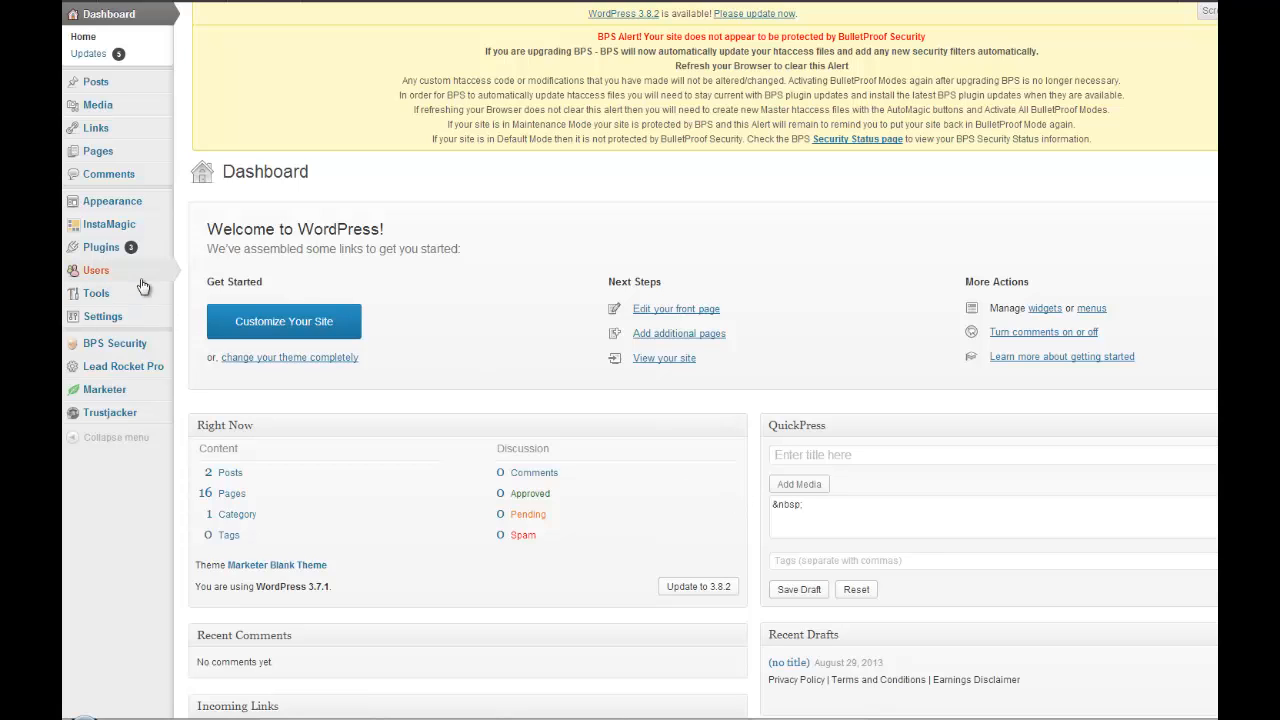
# Step: Open the site's theme management page from the WordPress dashboard
pyautogui.moveTo(137, 282)
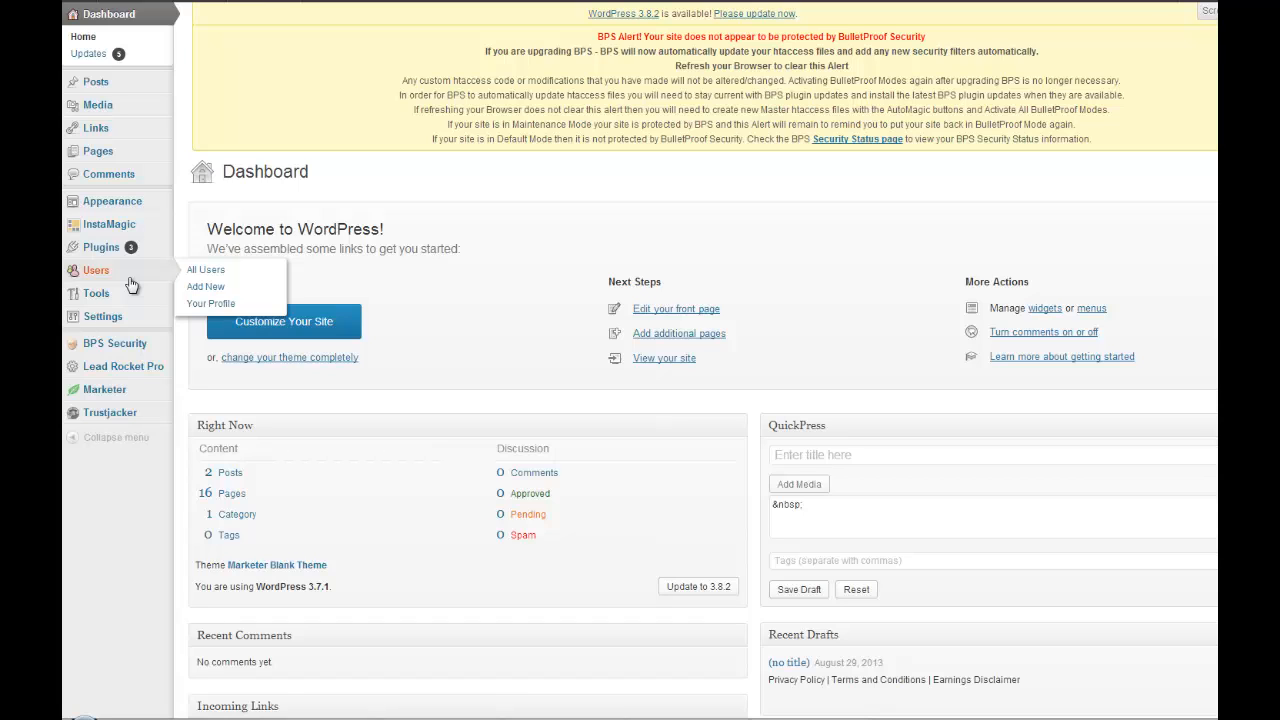
pyautogui.moveTo(120, 165)
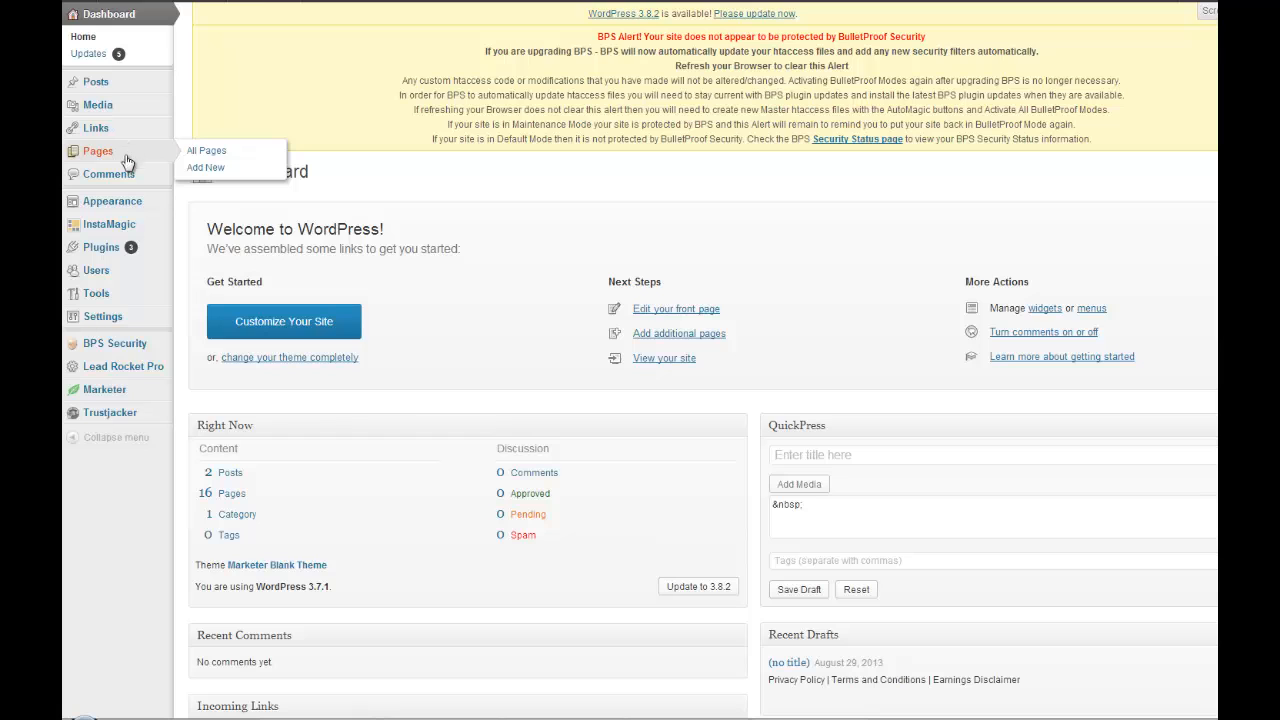
pyautogui.moveTo(124, 232)
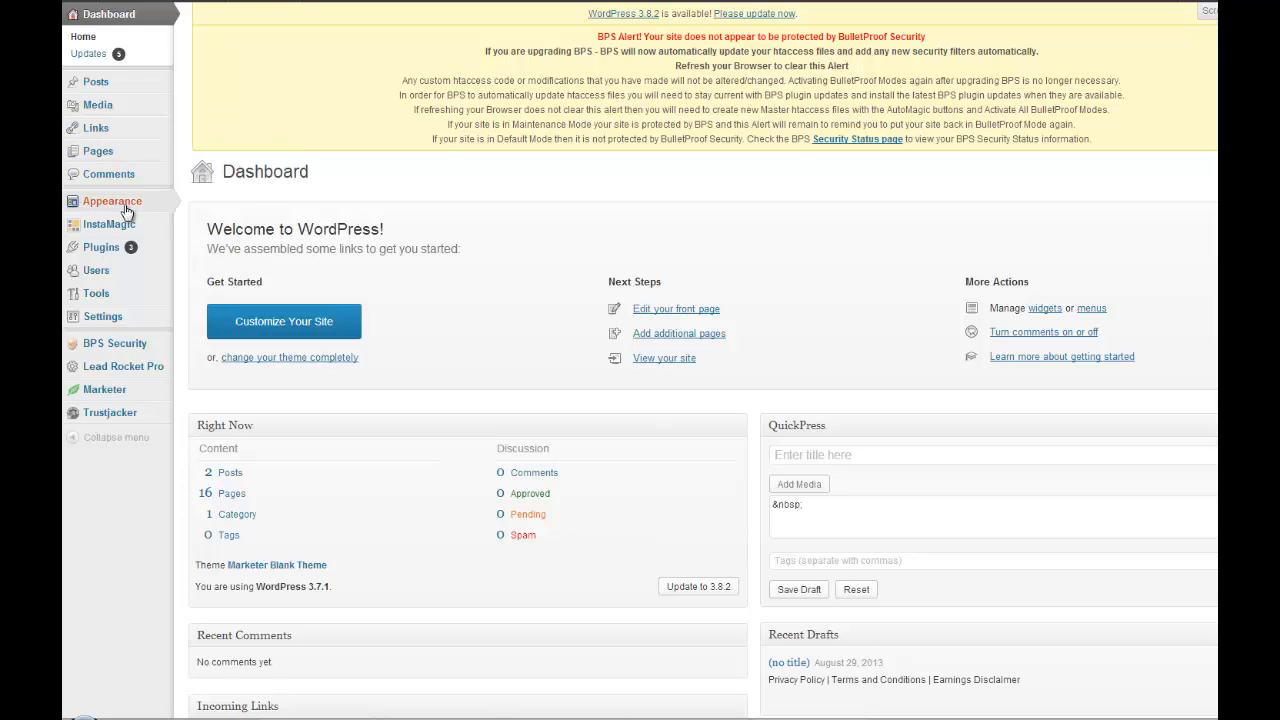
pyautogui.moveTo(125, 206)
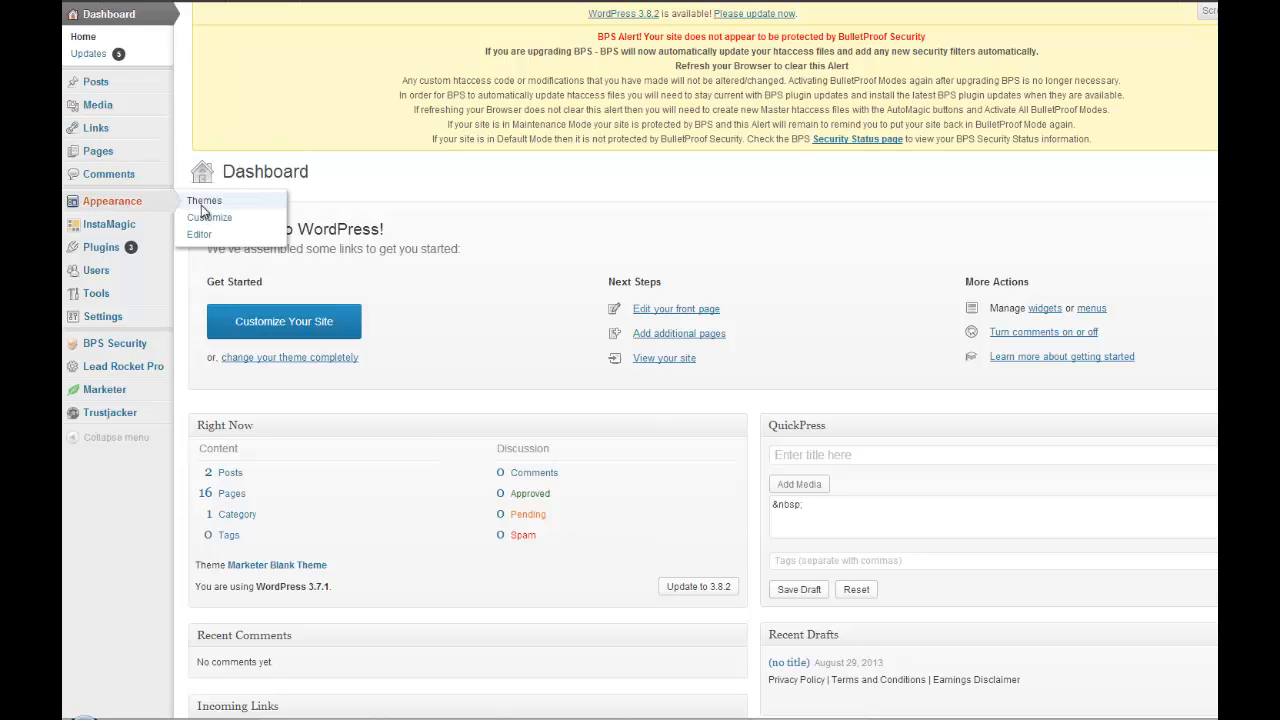
pyautogui.click(203, 203)
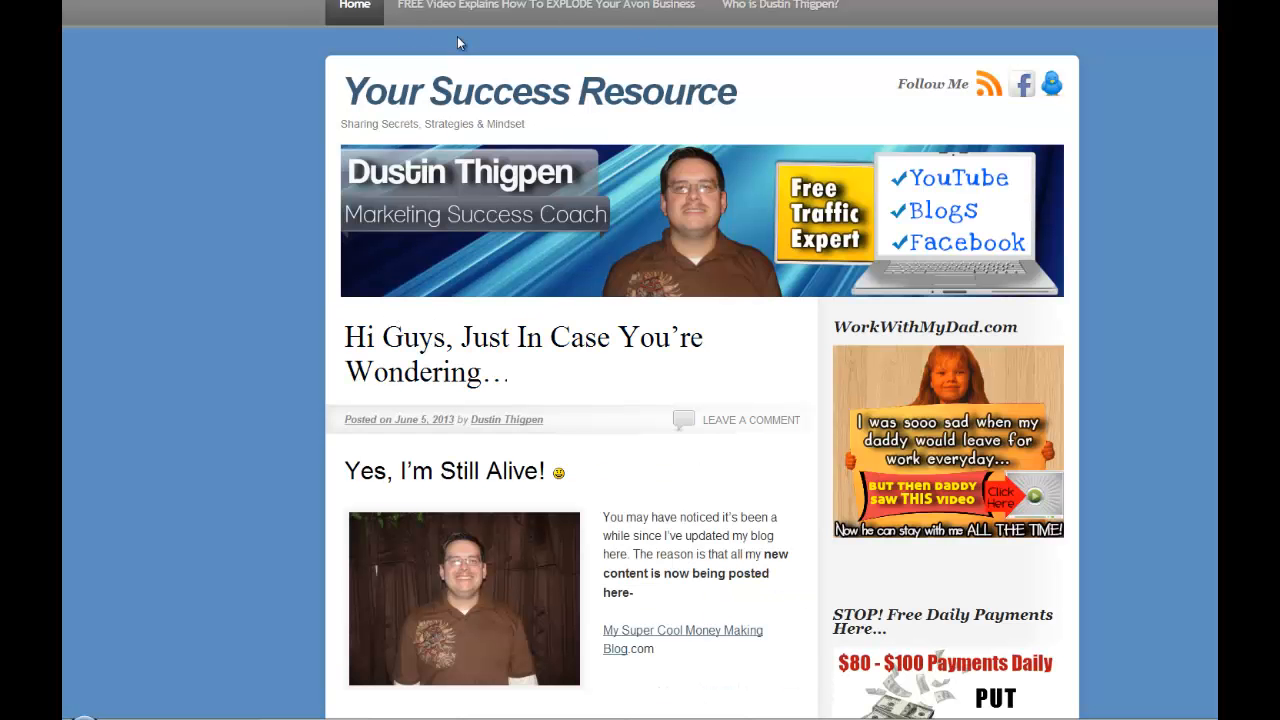
# Step: View the blog's "FREE Video Explains How To EXPLODE Your Avon Business" page
pyautogui.click(541, 8)
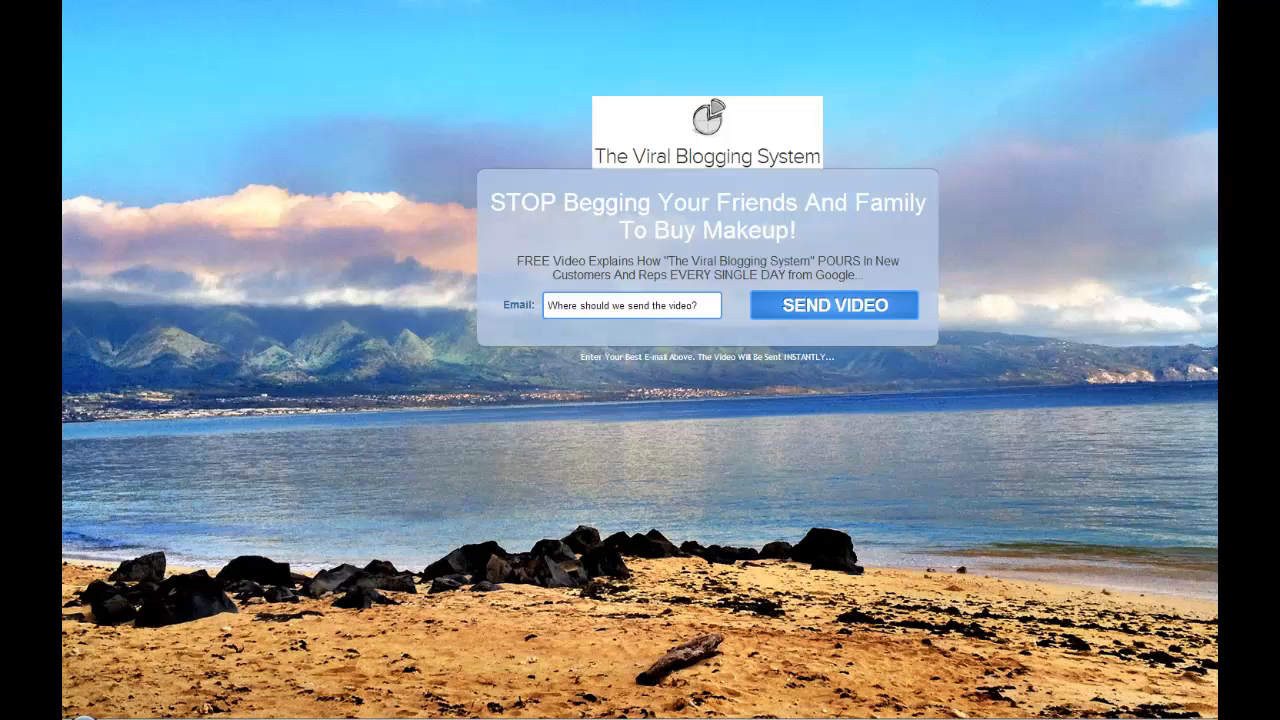
# Step: Open the blog's WordPress login page and sign in with the account password
pyautogui.write('wp')
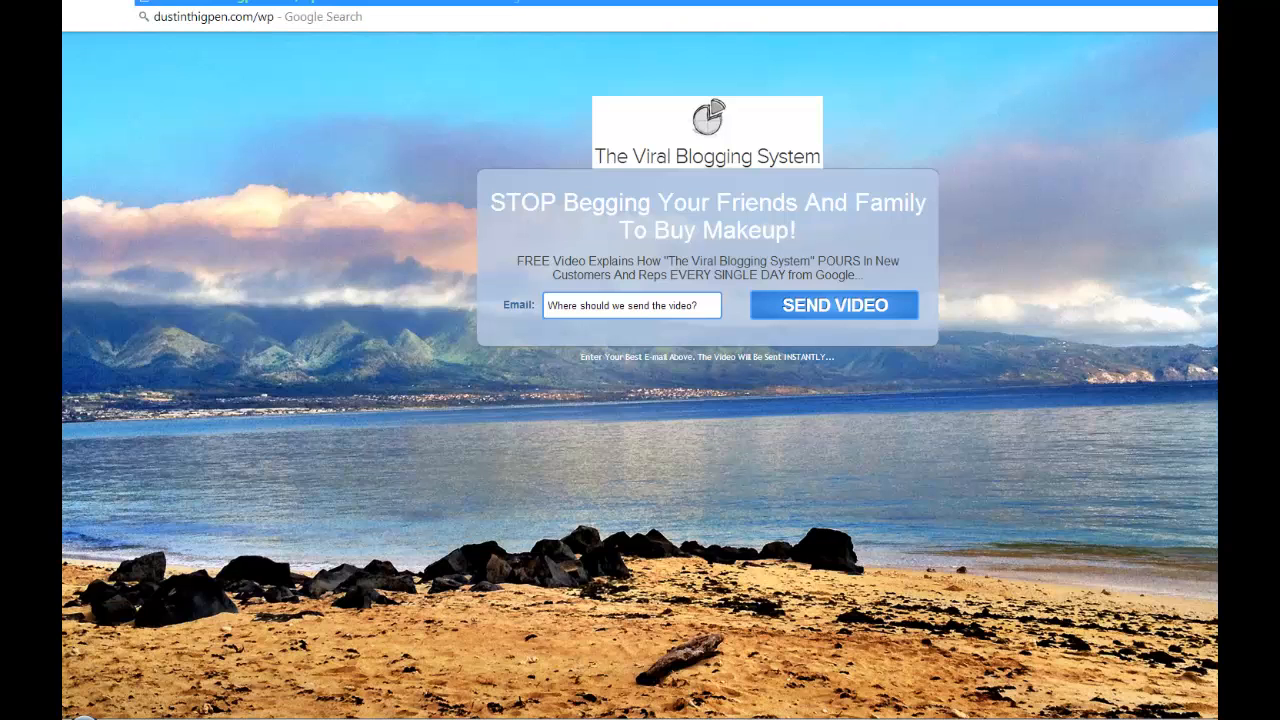
pyautogui.press('Return')
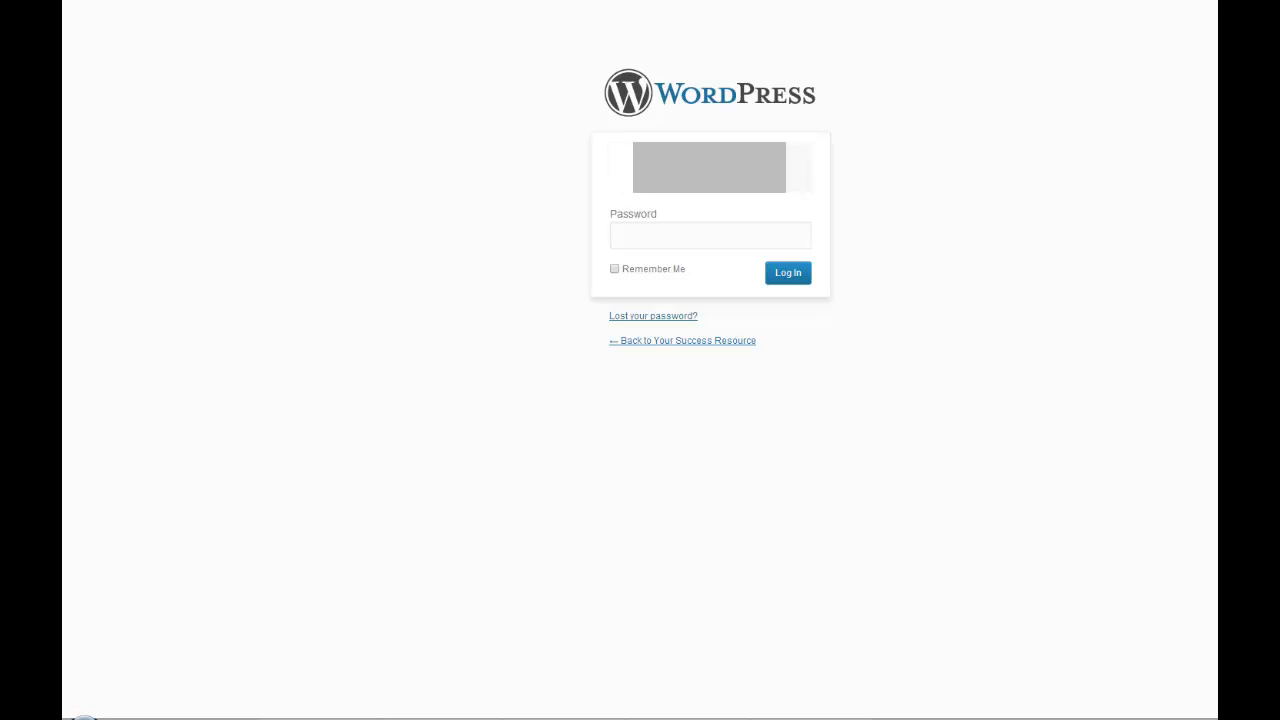
pyautogui.press('Tab')
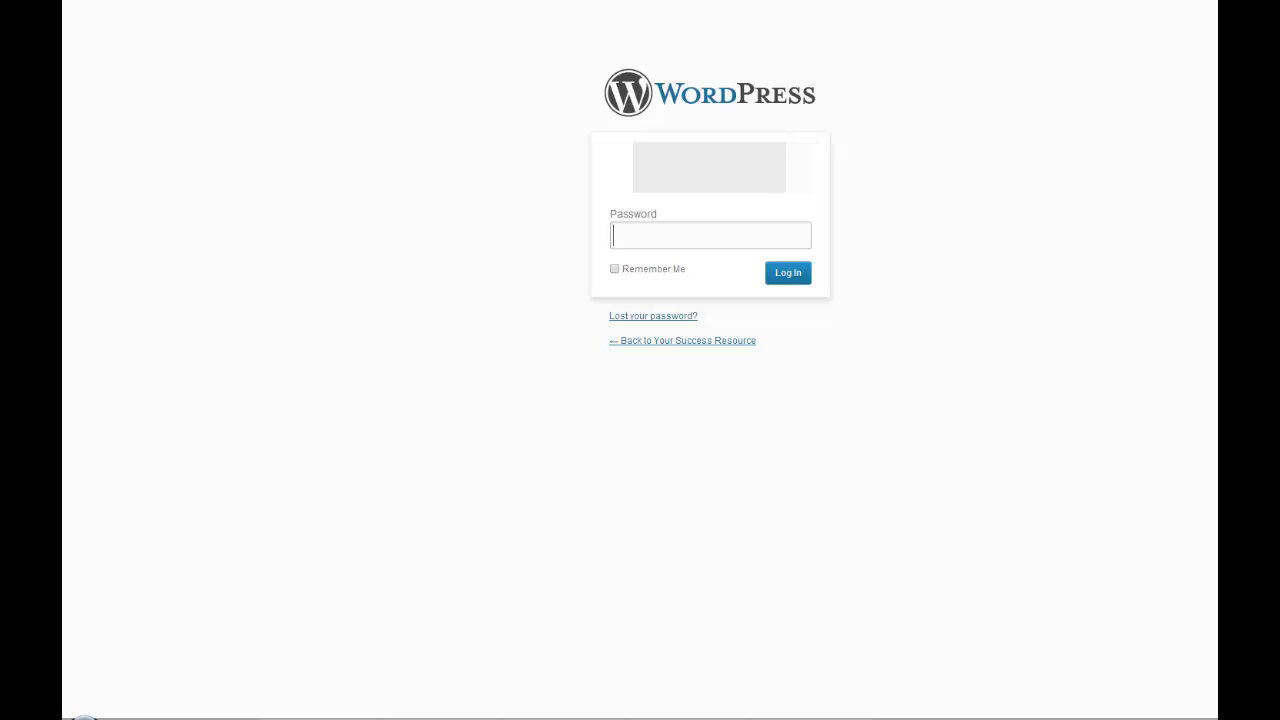
pyautogui.write('•••••••••••••')
pyautogui.press('Return')
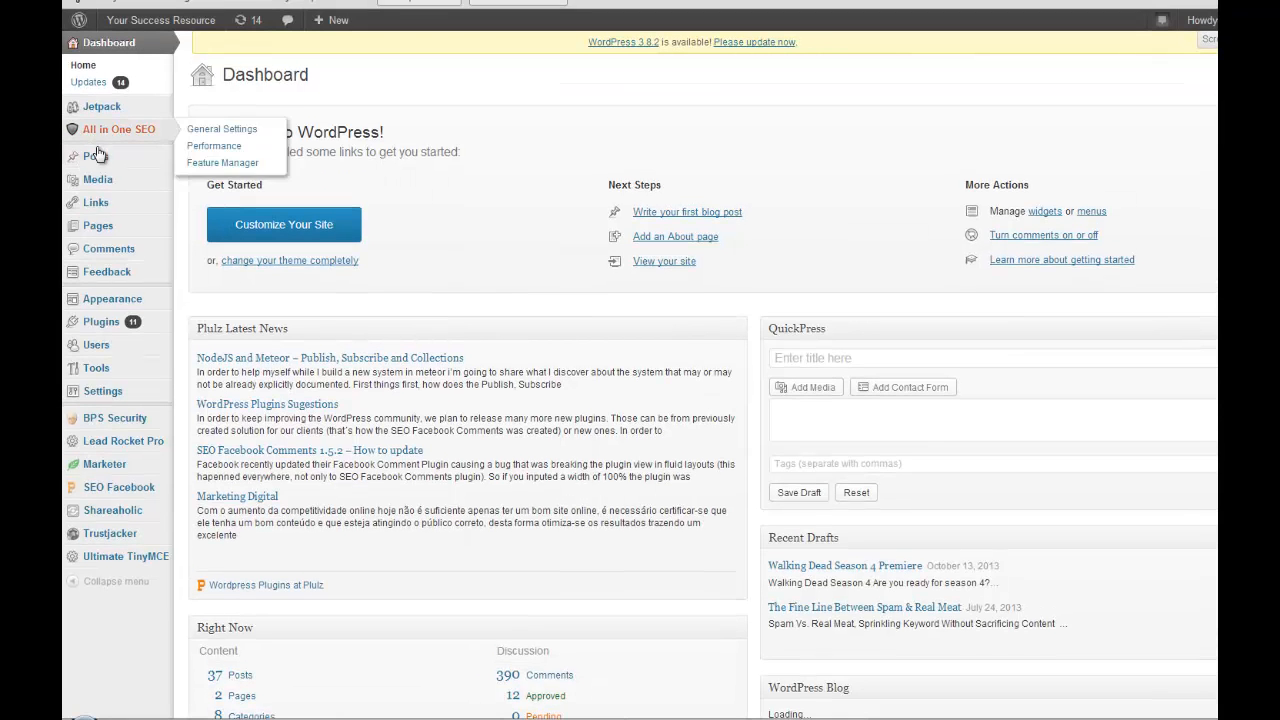
# Step: Start a new blog post
pyautogui.moveTo(93, 167)
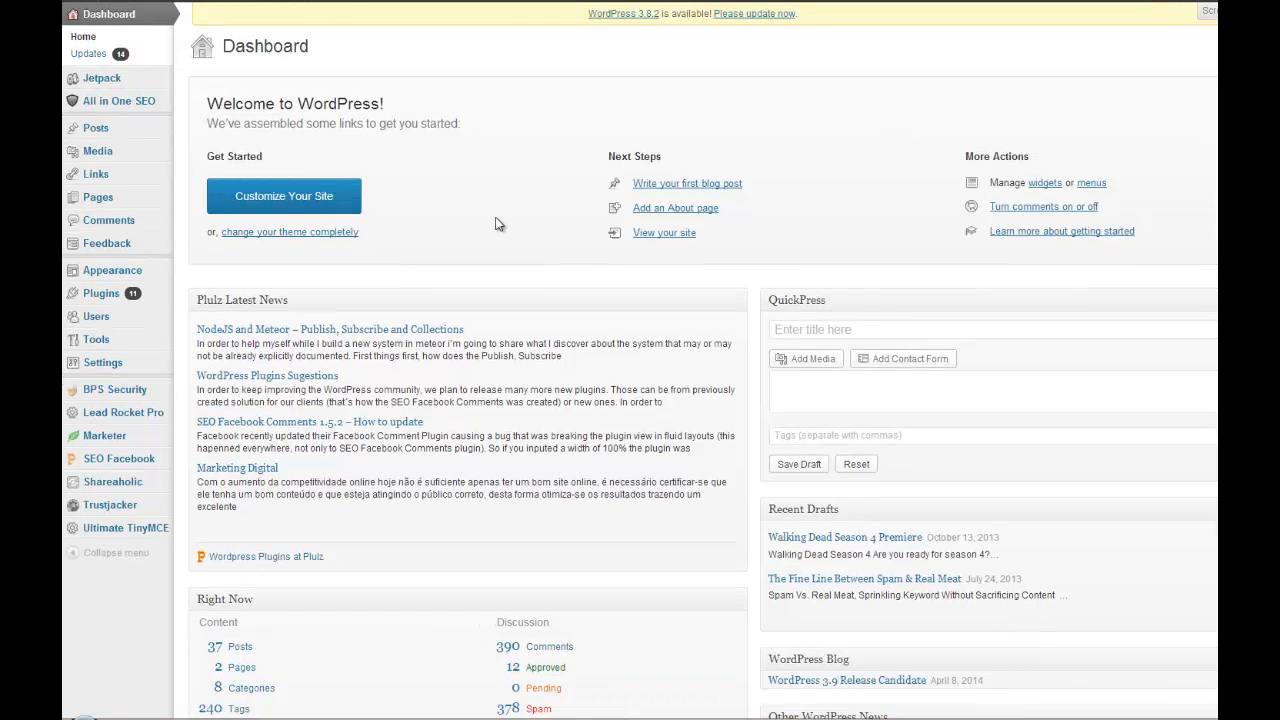
pyautogui.moveTo(110, 166)
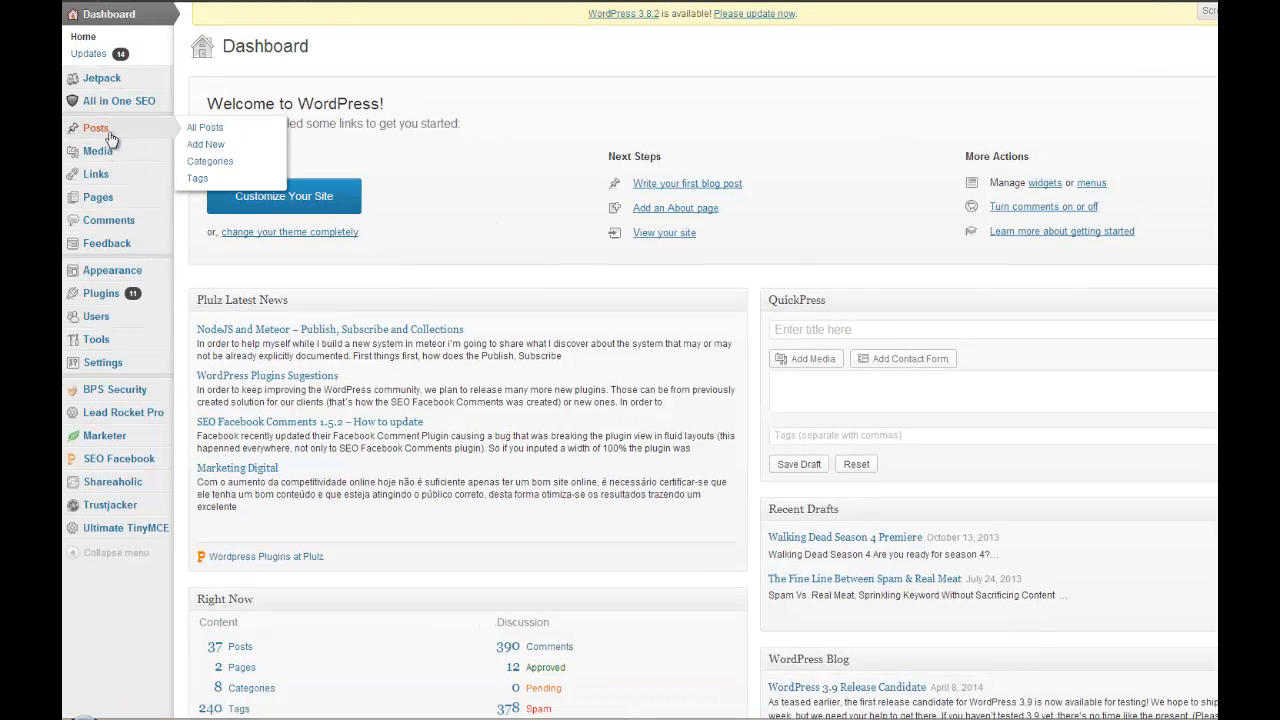
pyautogui.click(203, 150)
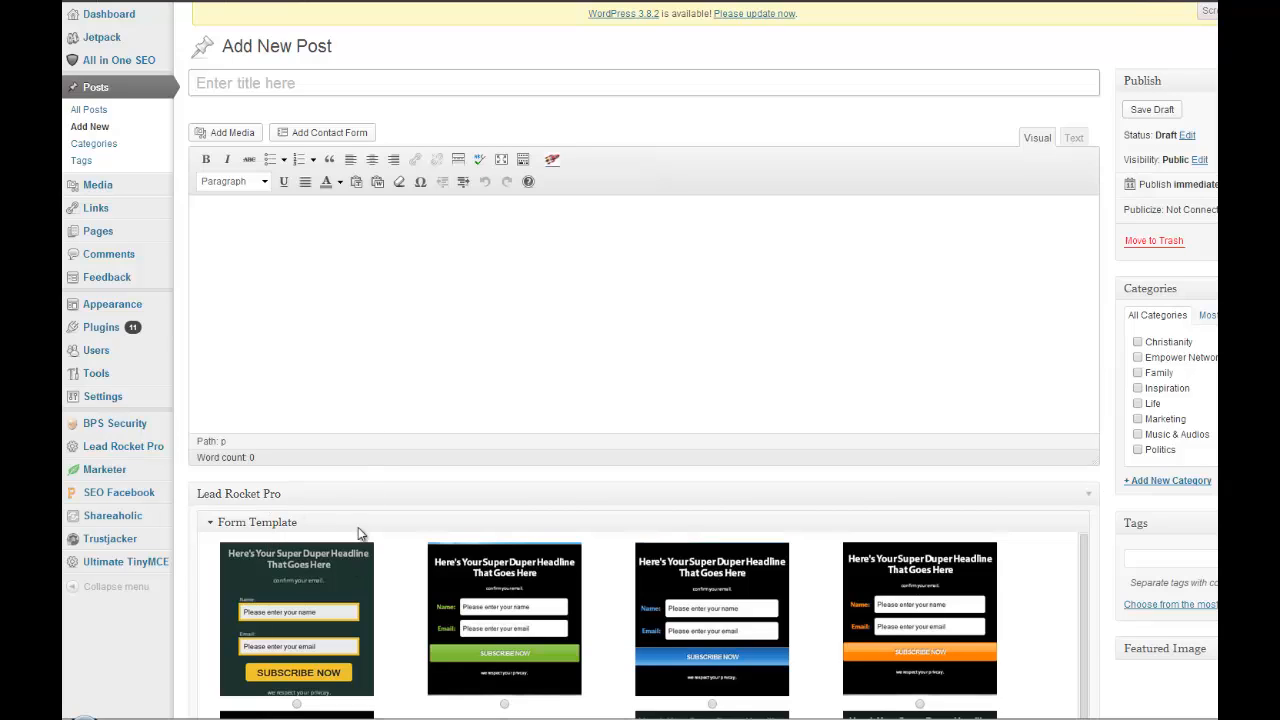
# Step: Title the new post "Test Headline"
pyautogui.click(289, 84)
pyautogui.write('Test Headline')
pyautogui.press('Tab')
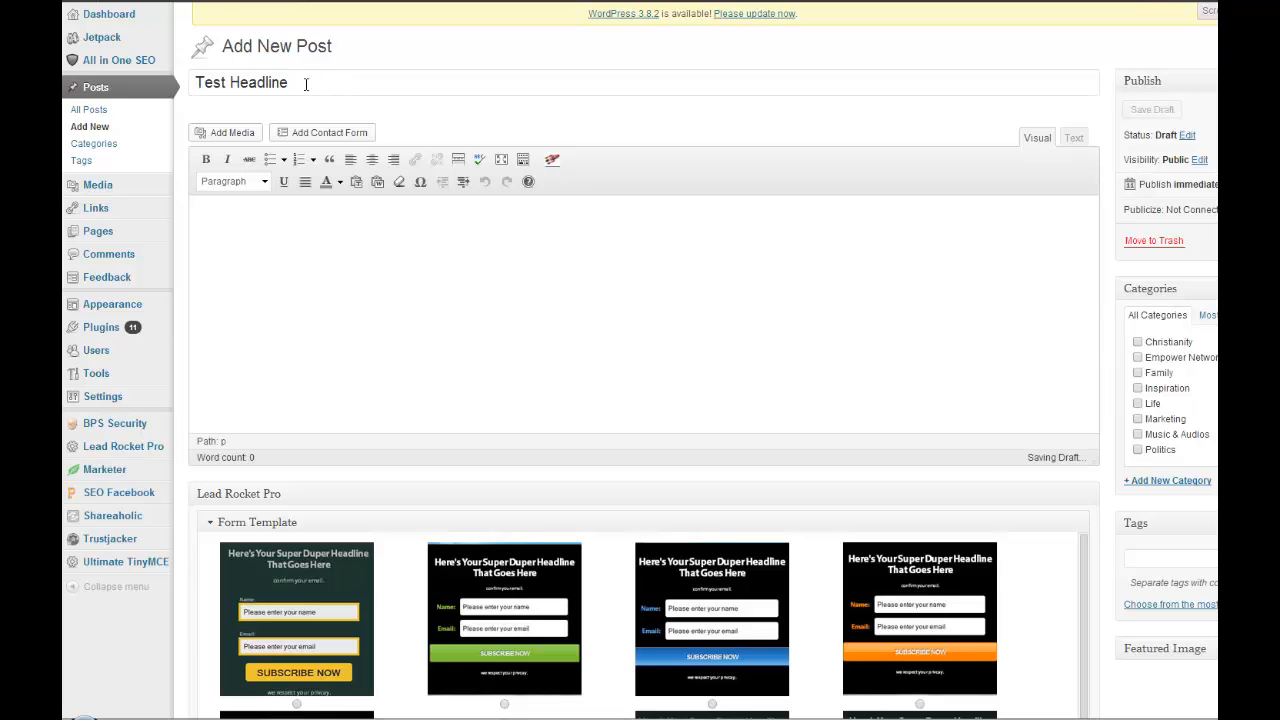
# Step: Replace the post title with "How To Get Traffic From Youtube"
pyautogui.click(306, 84)
pyautogui.moveTo(306, 84); pyautogui.dragTo(147, 76)
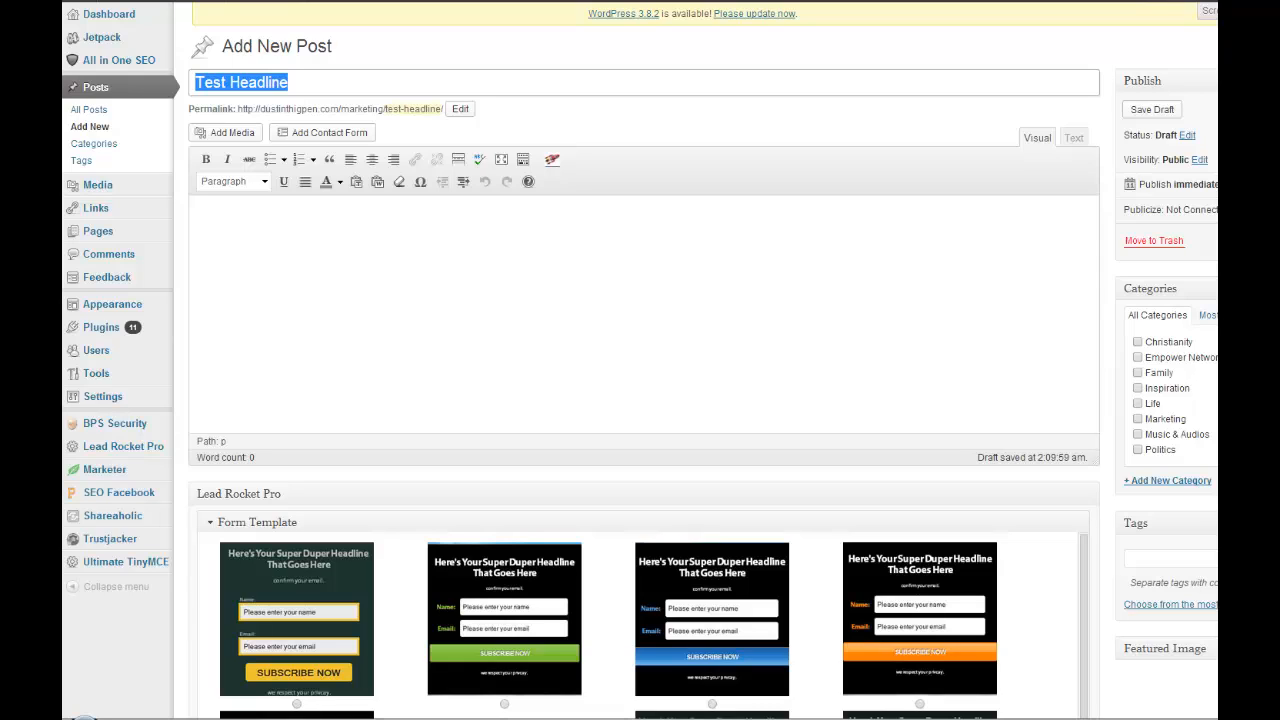
pyautogui.write('Y')
pyautogui.press('BackSpace')
pyautogui.write('How ')
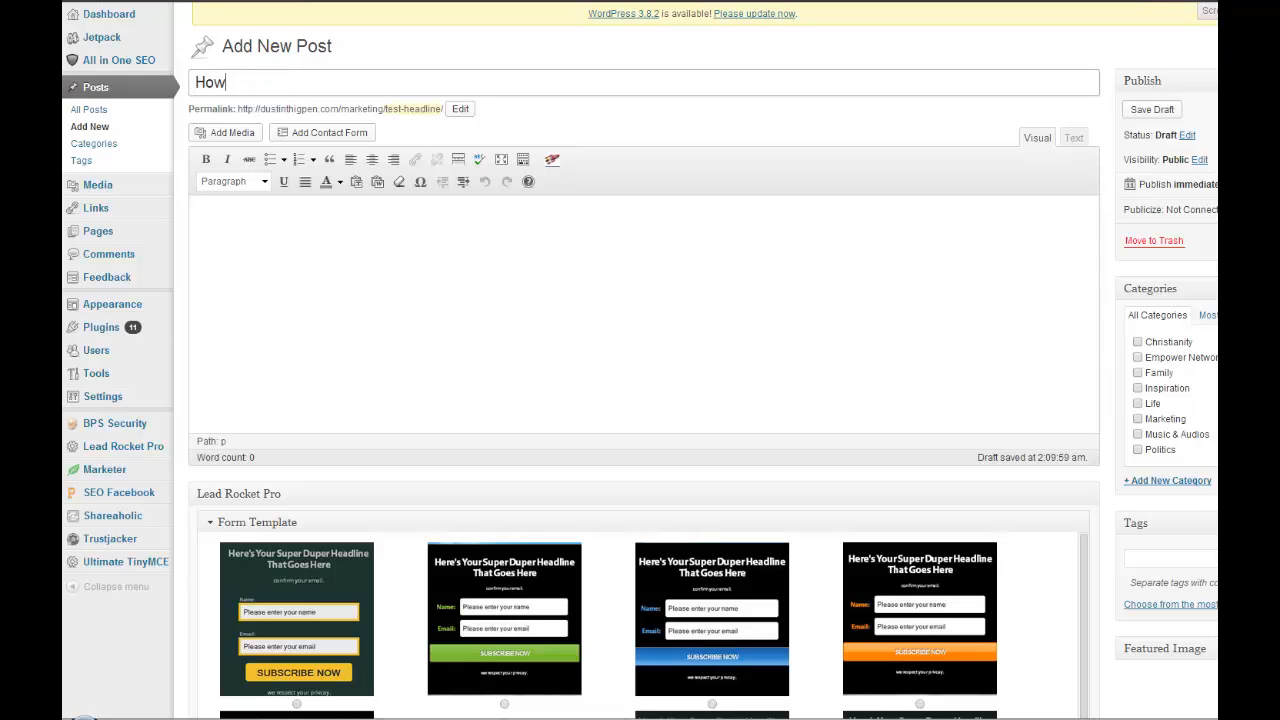
pyautogui.write('To Get Traffic From ')
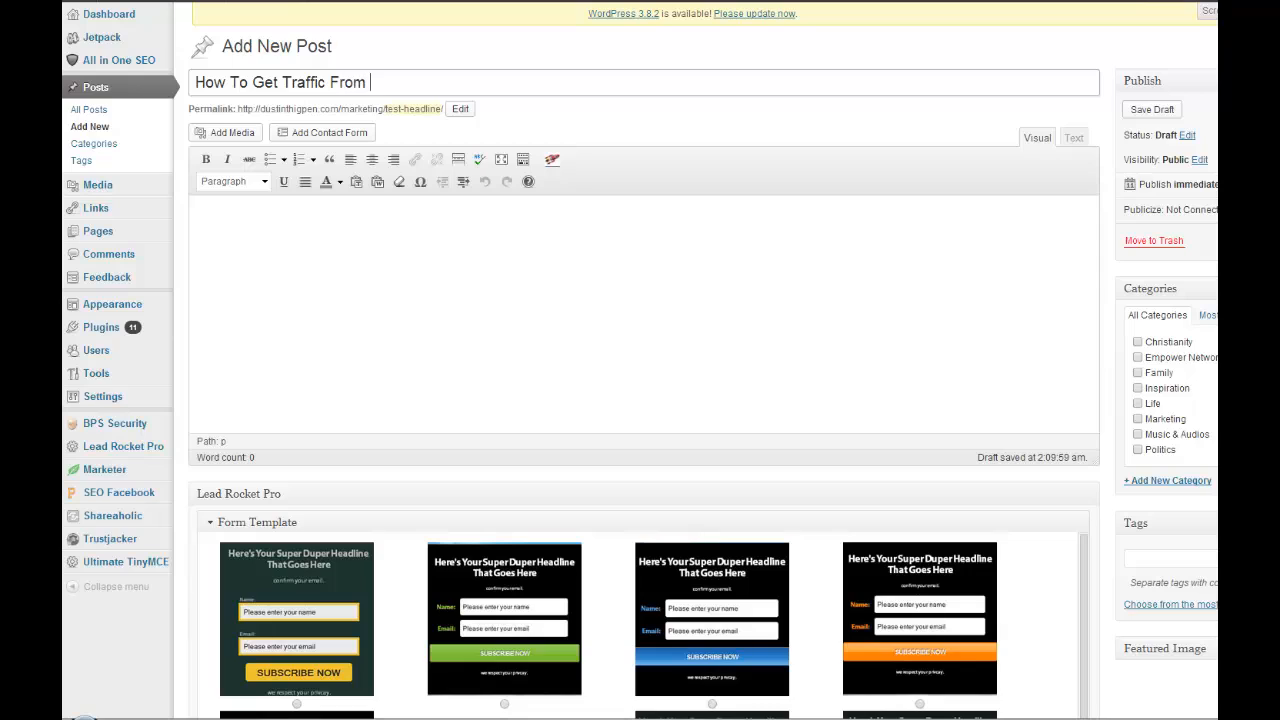
pyautogui.write('Youtube')
# Step: Set the post's permalink slug to "YouTube-Marketing" and apply it
pyautogui.tripleClick(417, 108)
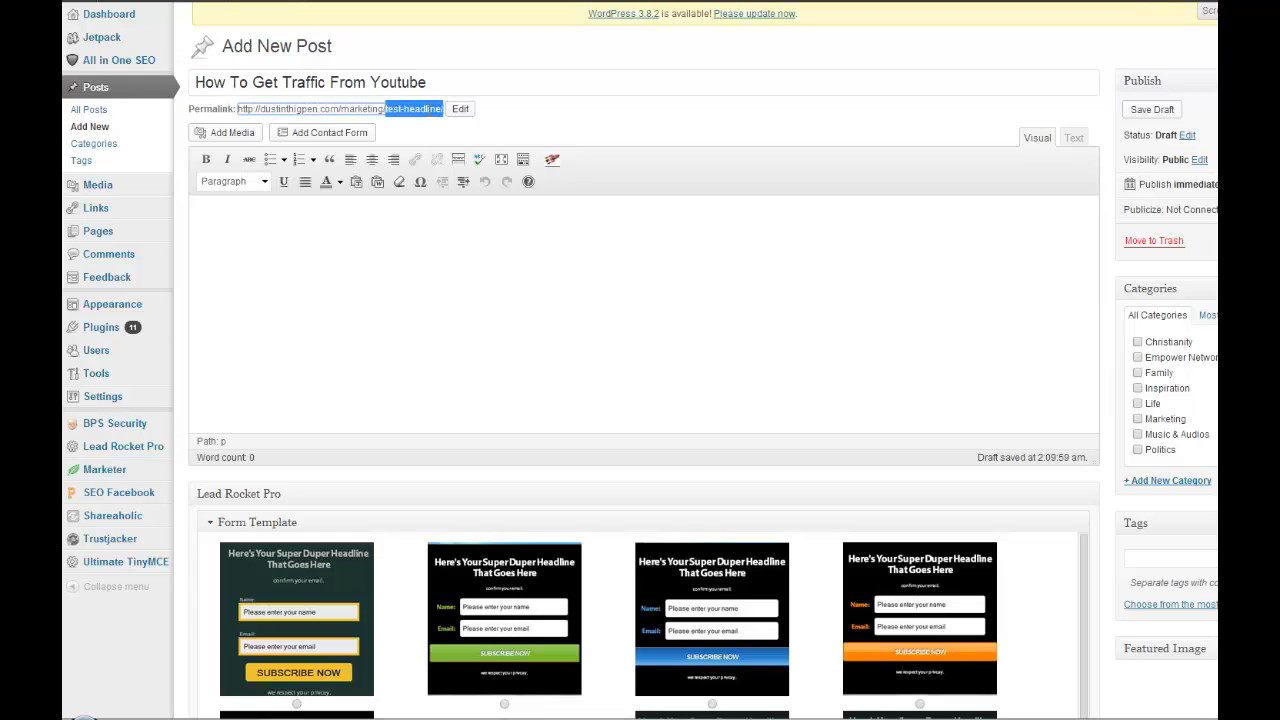
pyautogui.click(387, 109)
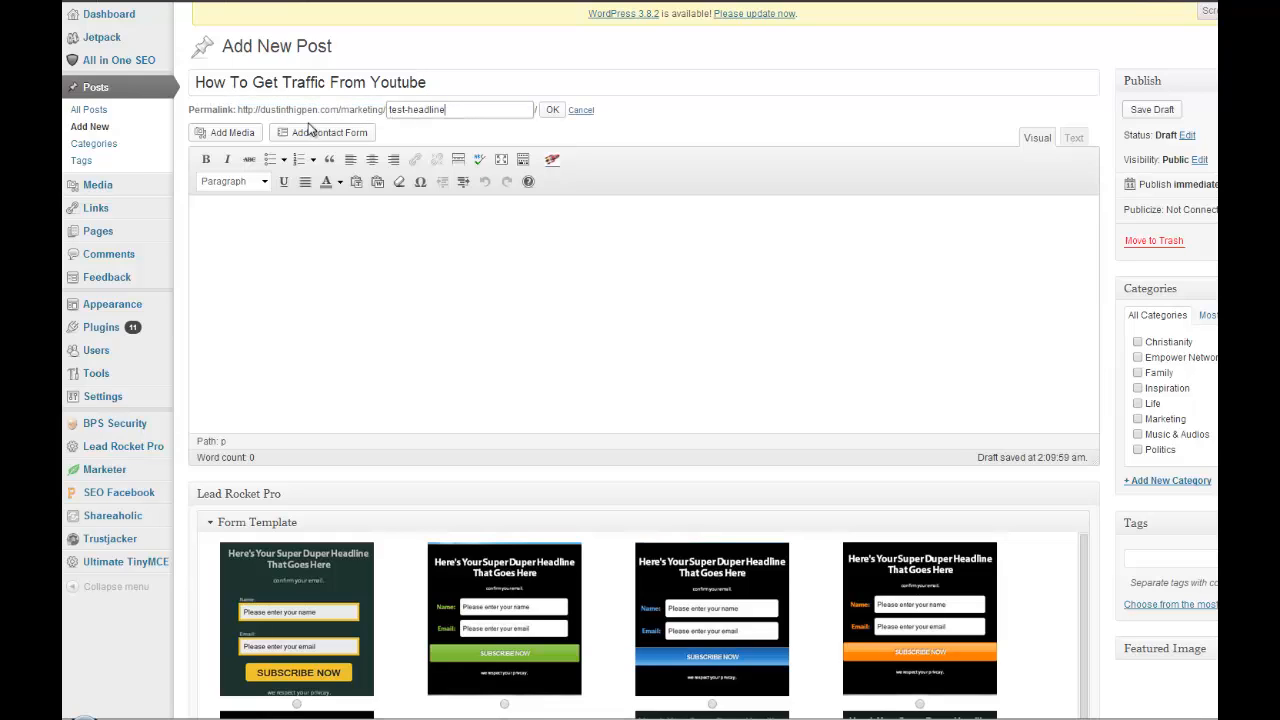
pyautogui.tripleClick(345, 110)
pyautogui.moveTo(345, 110); pyautogui.dragTo(389, 110)
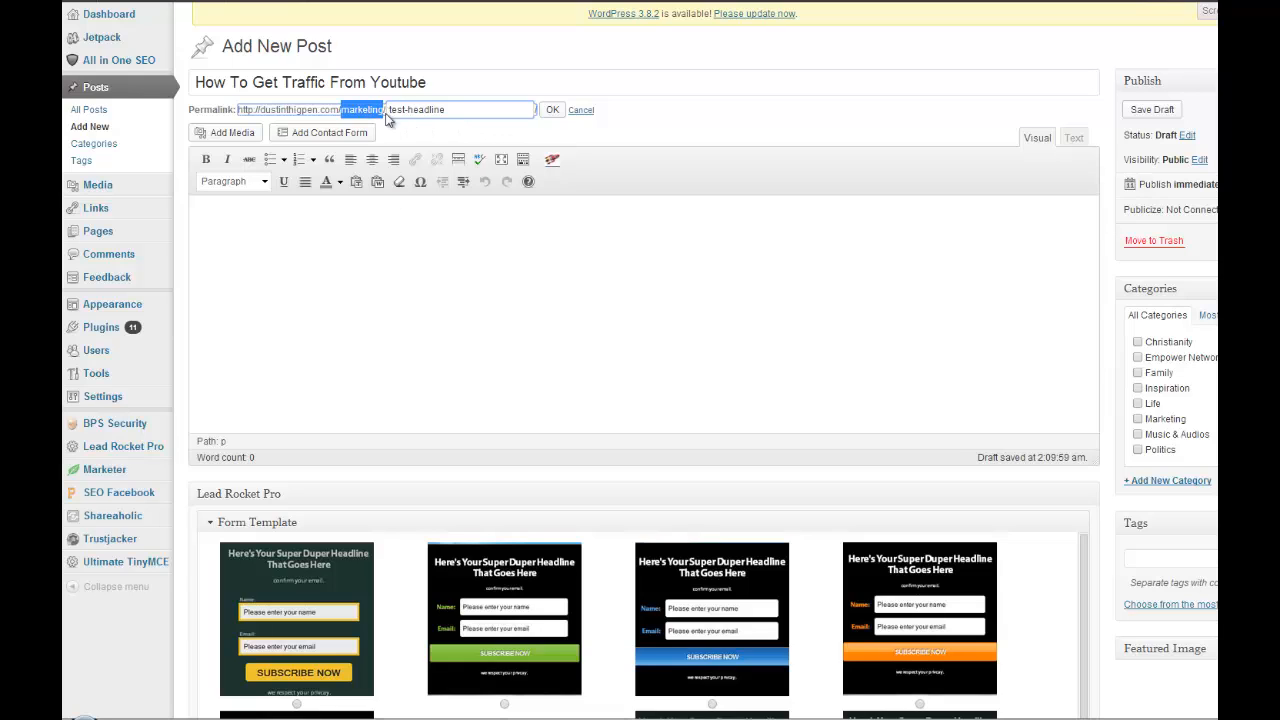
pyautogui.click(430, 110)
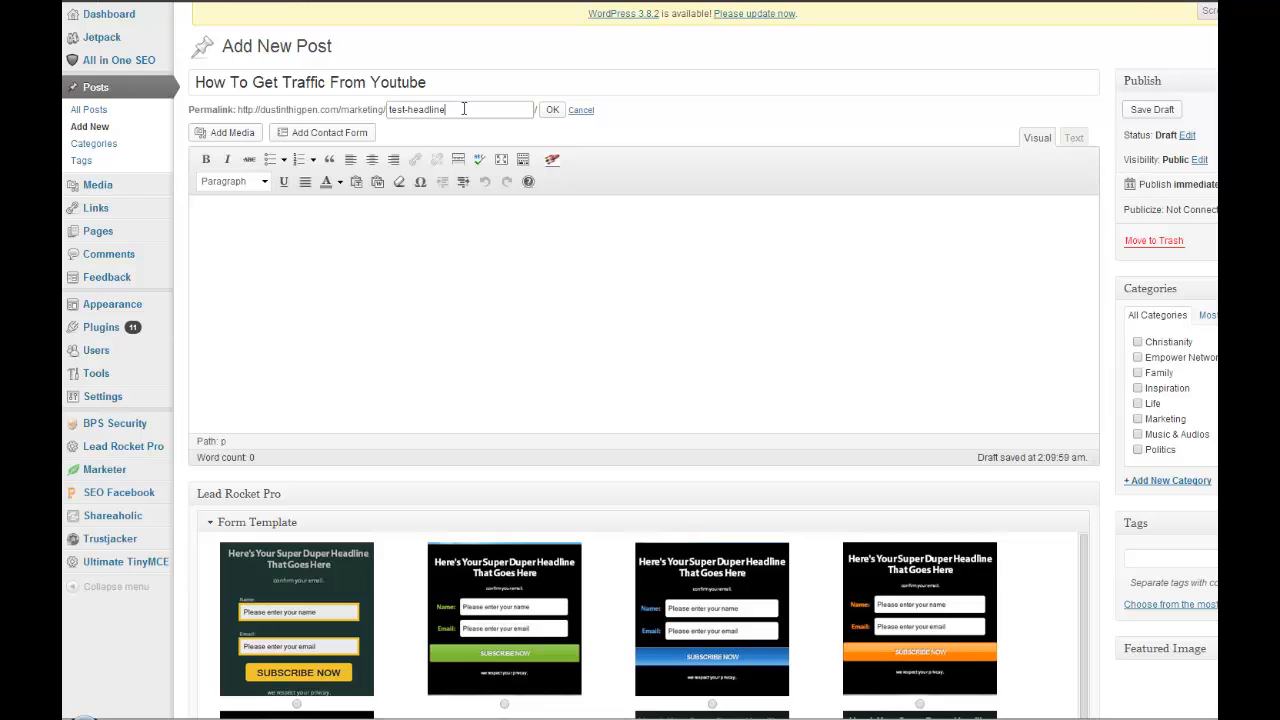
pyautogui.moveTo(464, 109); pyautogui.dragTo(388, 110)
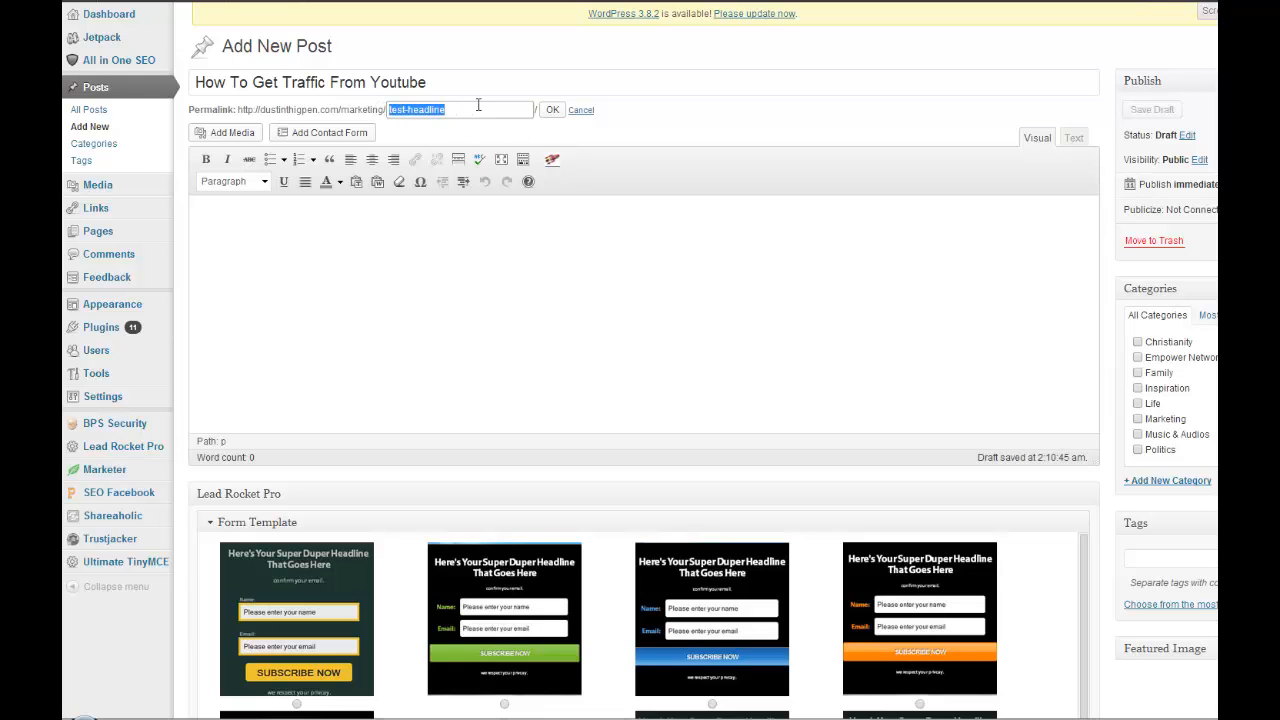
pyautogui.write('Your')
pyautogui.press('BackSpace')
pyautogui.write('T')
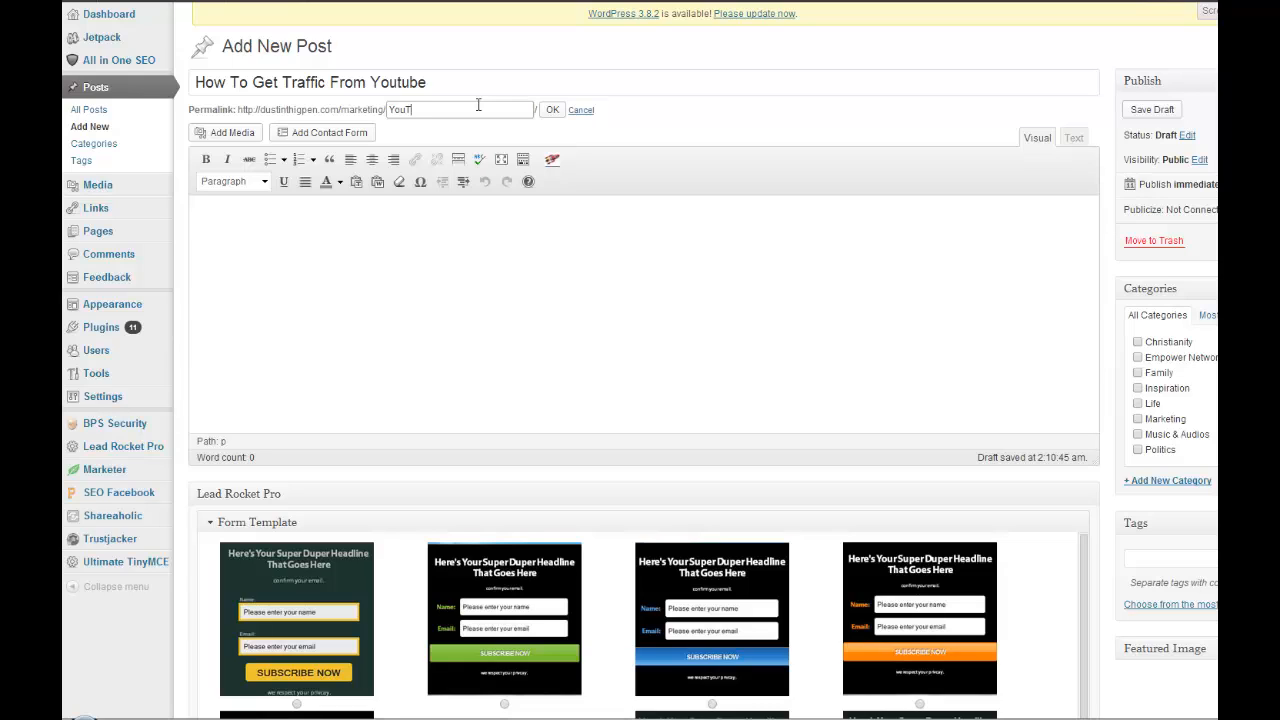
pyautogui.write('ubeMarketing')
pyautogui.press('Left')
pyautogui.press('Left')
pyautogui.press('Left')
pyautogui.press('Left')
pyautogui.press('Left')
pyautogui.press('Left')
pyautogui.press('Left')
pyautogui.press('Left')
pyautogui.press('Left')
pyautogui.write('-')
pyautogui.press('Tab')
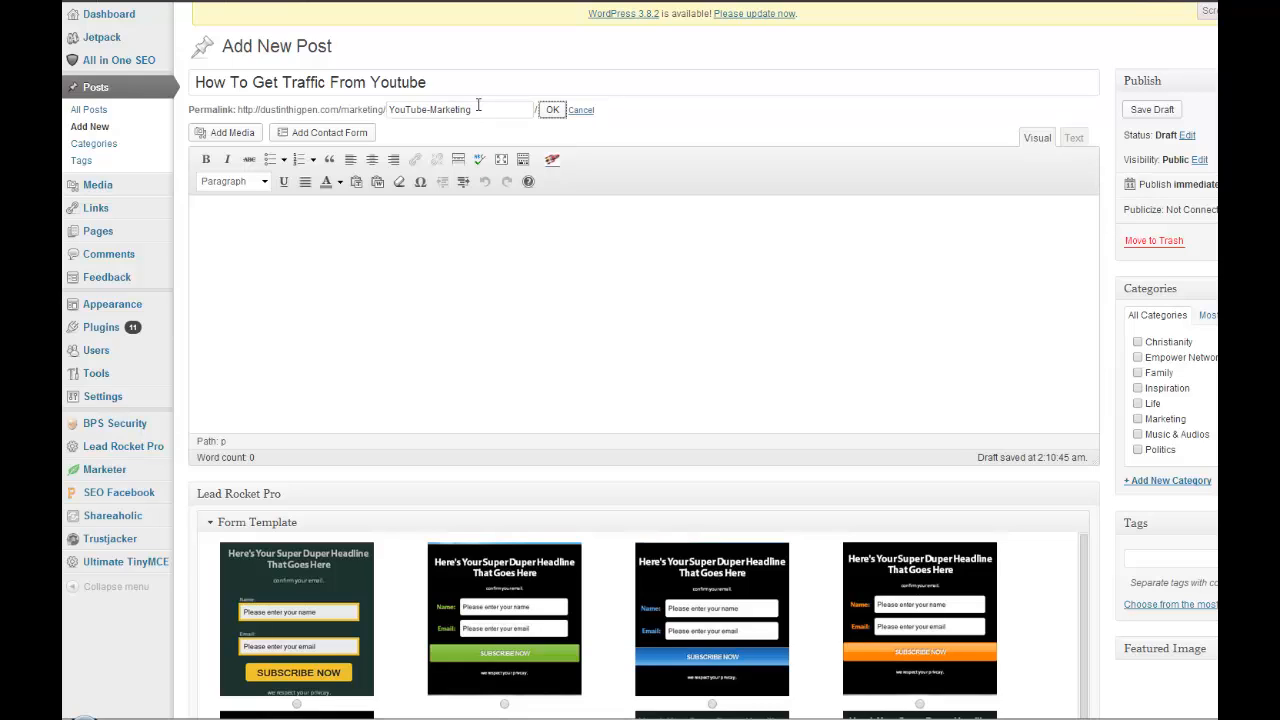
pyautogui.click(555, 114)
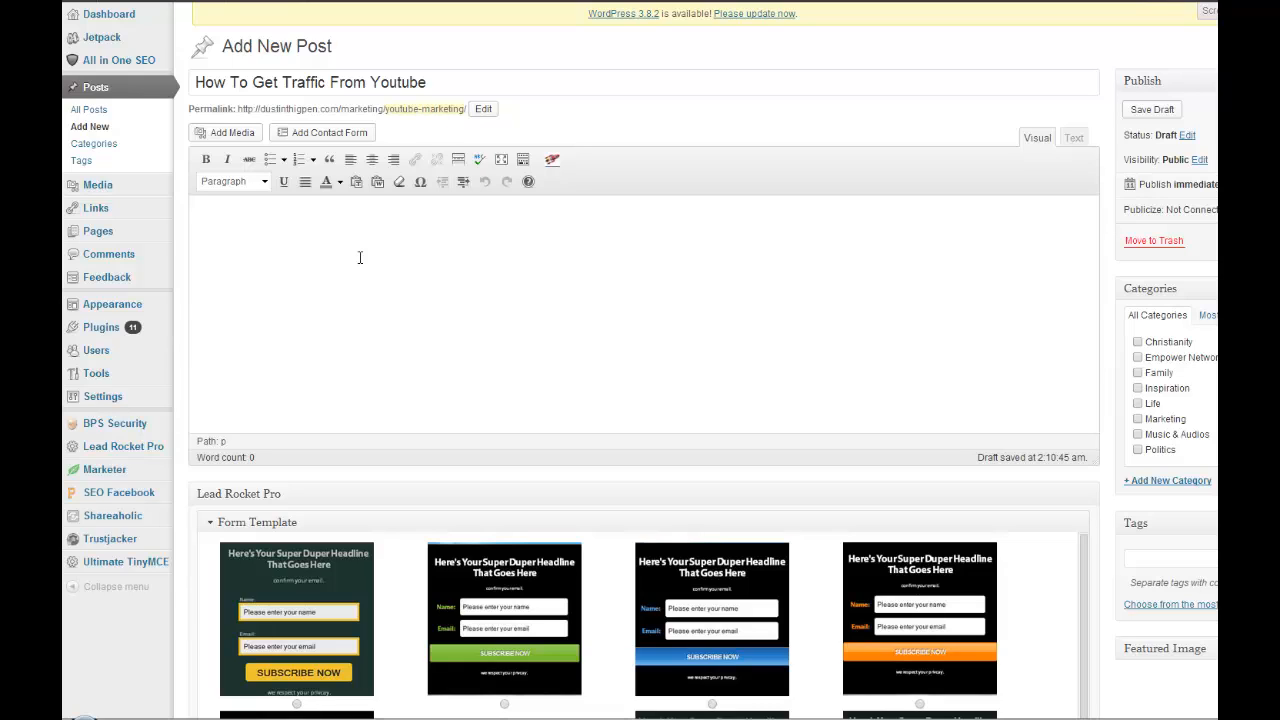
# Step: Enter "Top Ten Ways To Optimize Your Youtube Video" as the post body's first line and format it as Heading 1
pyautogui.click(384, 215)
pyautogui.write('Top Ten Ways To Opti')
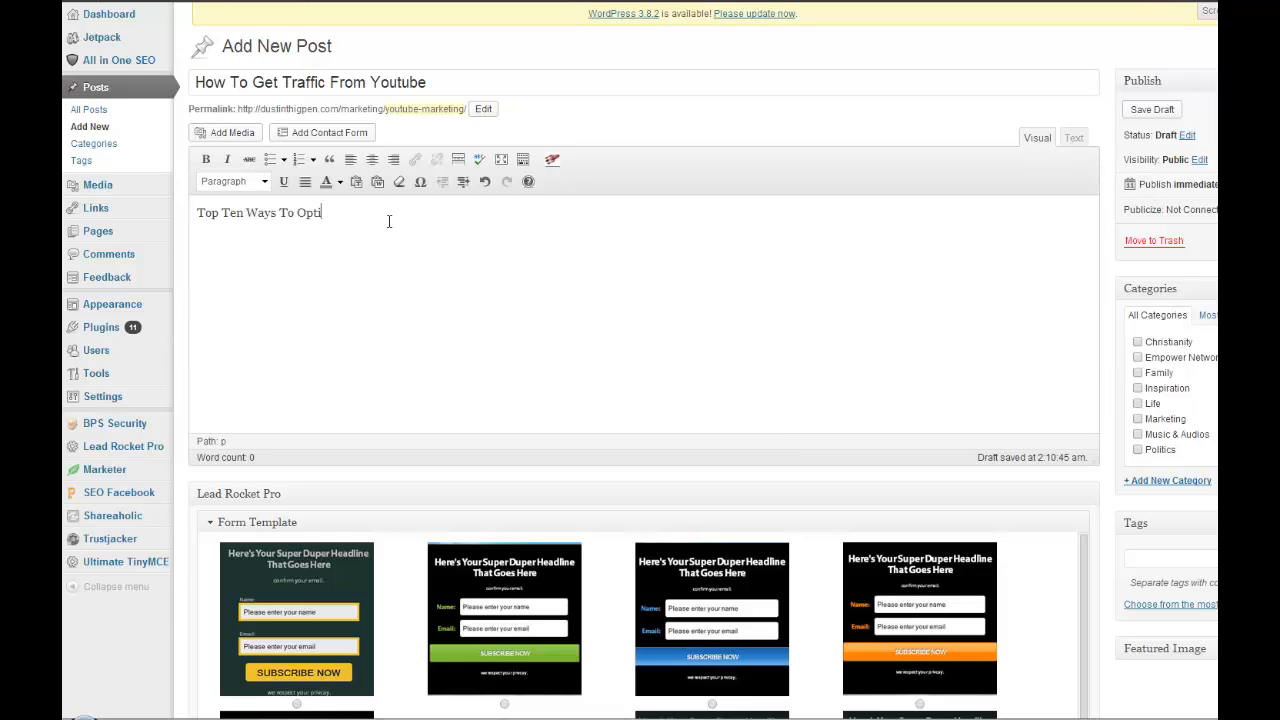
pyautogui.write('mize Your Youtube Video')
pyautogui.moveTo(492, 223); pyautogui.dragTo(195, 214)
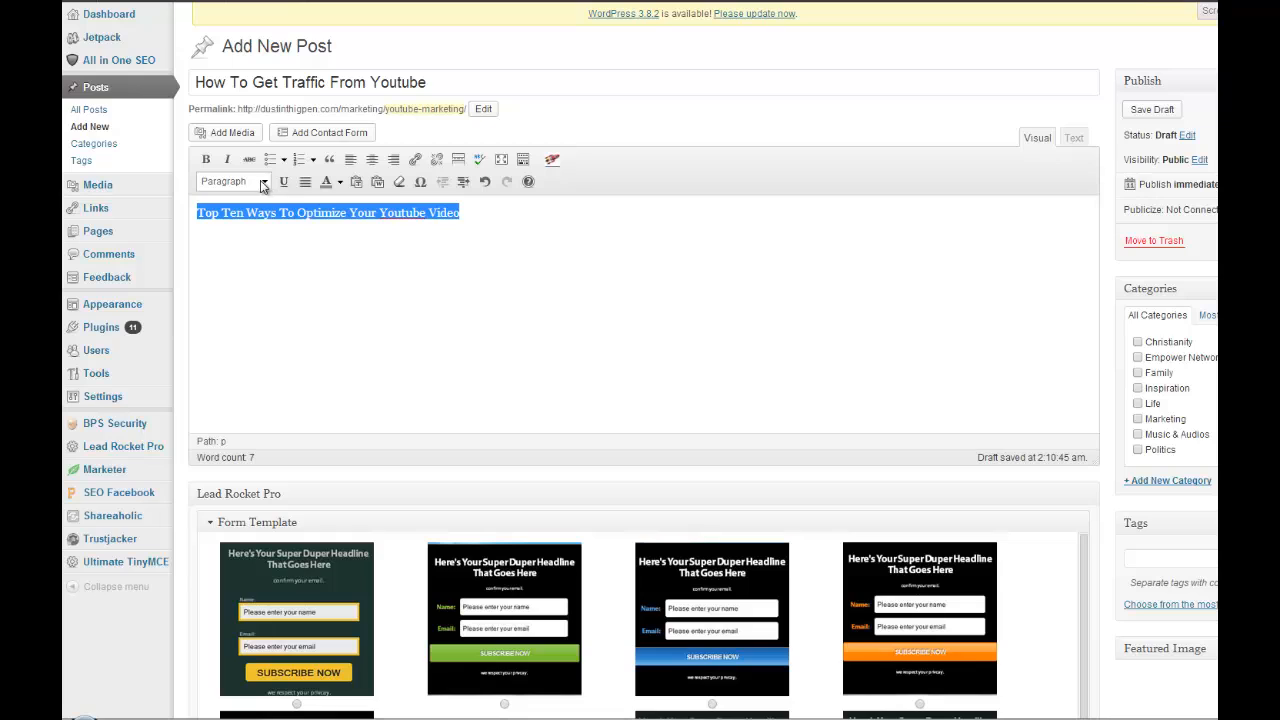
pyautogui.click(265, 183)
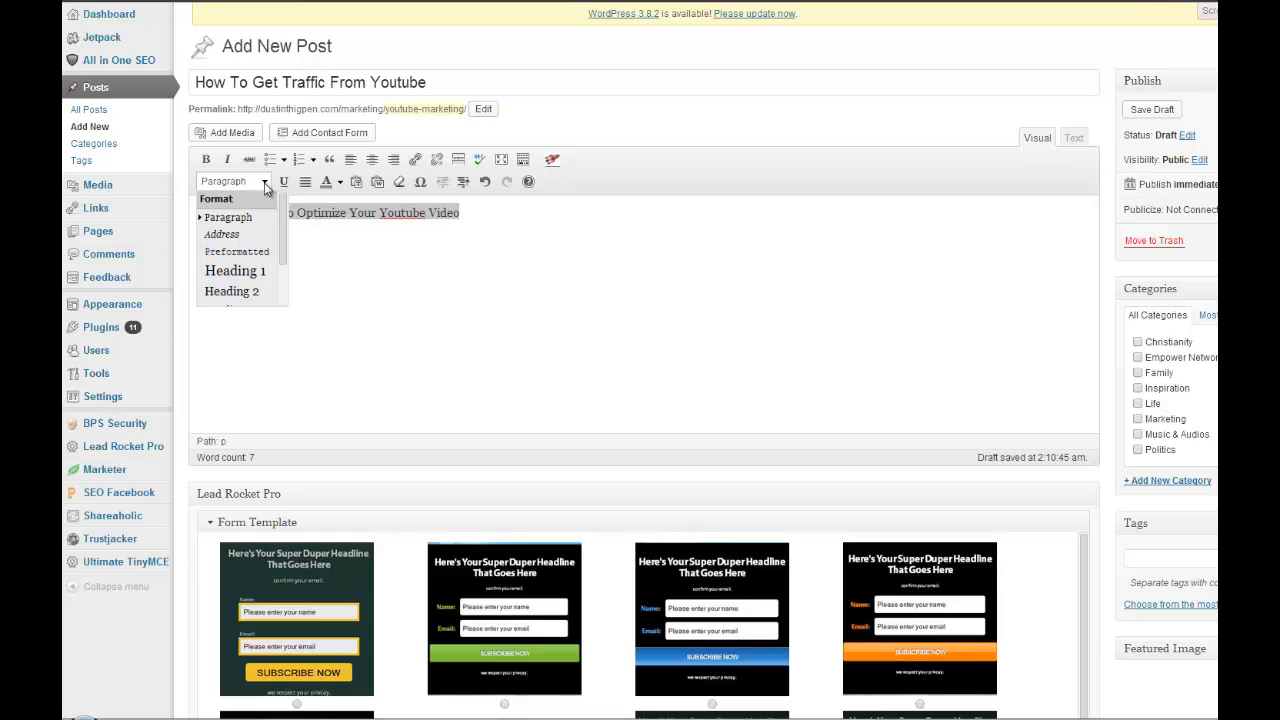
pyautogui.click(244, 272)
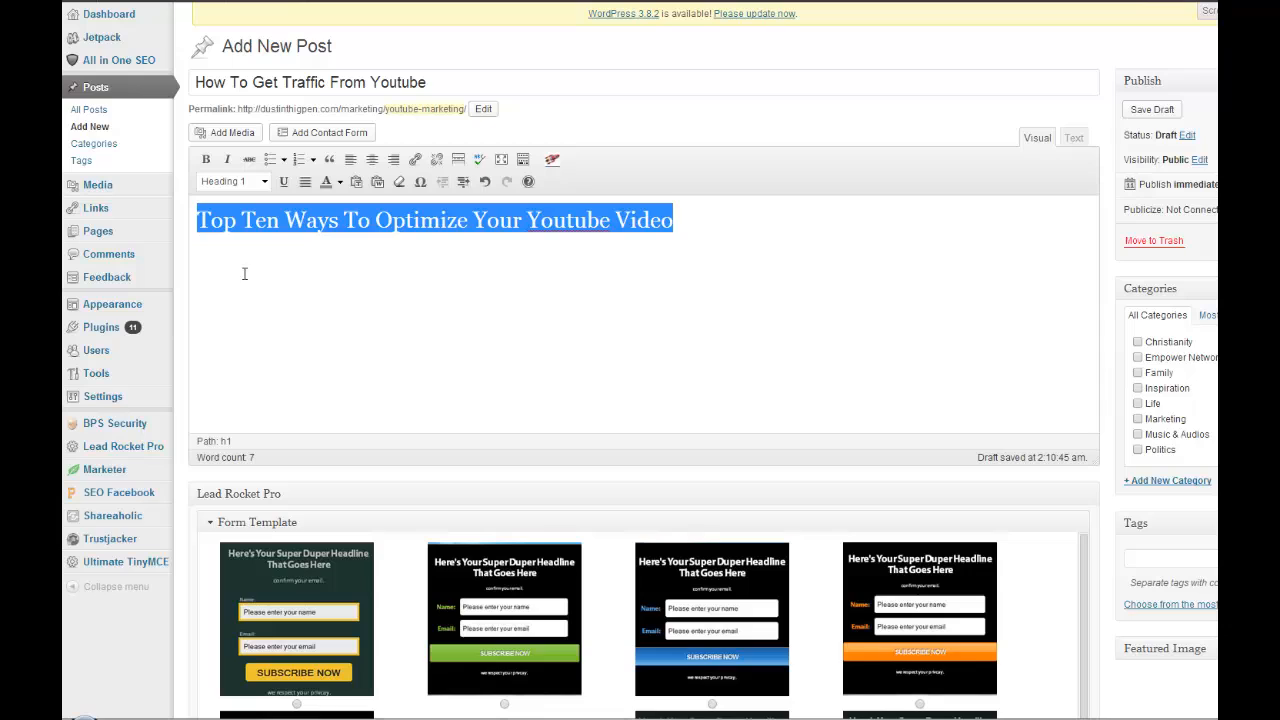
# Step: Add a paragraph below the heading: "The first thing you need to know is how to set up on page SEO for youtube."
pyautogui.click(686, 217)
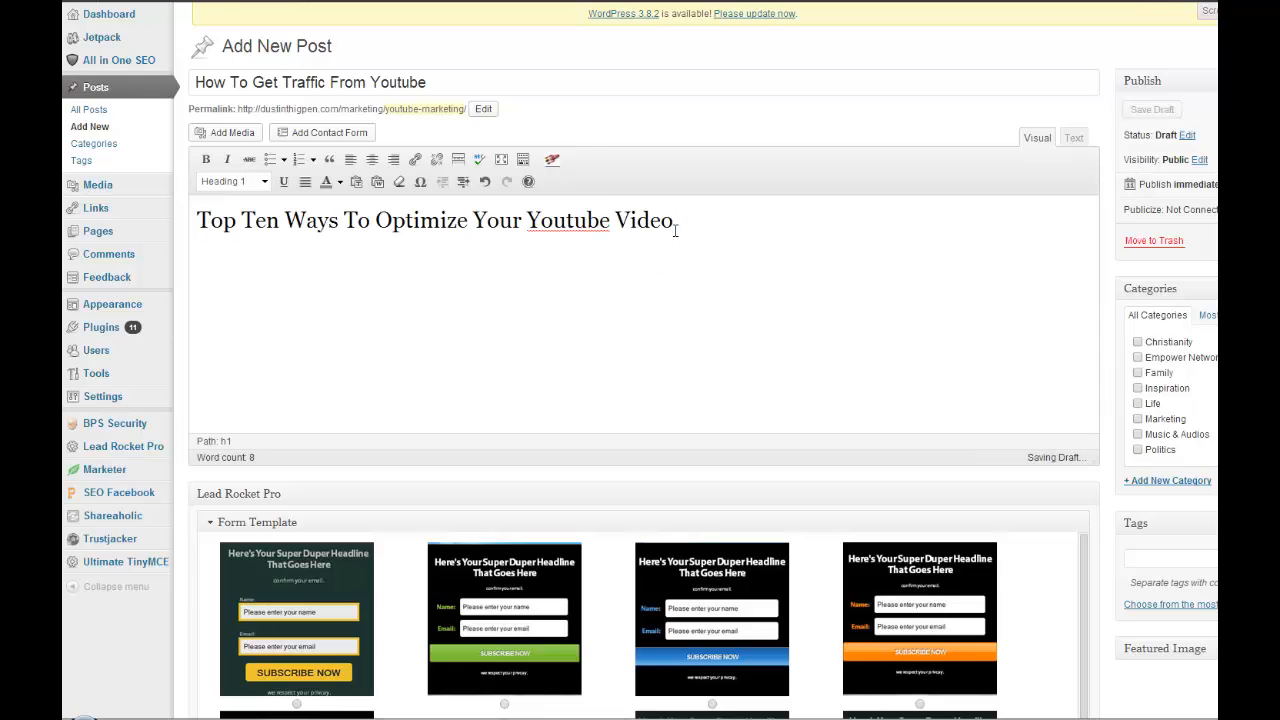
pyautogui.press('Return')
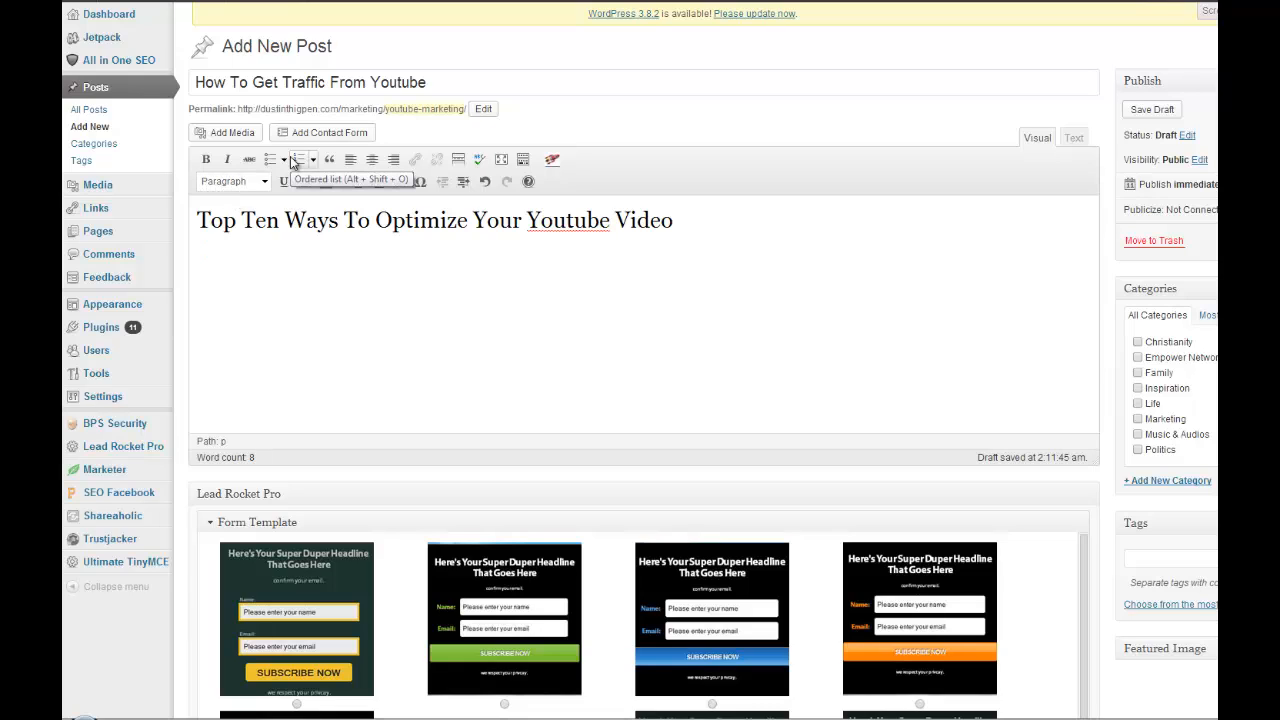
pyautogui.write('The first')
pyautogui.write('thing you nr')
pyautogui.press('BackSpace')
pyautogui.write('eed to')
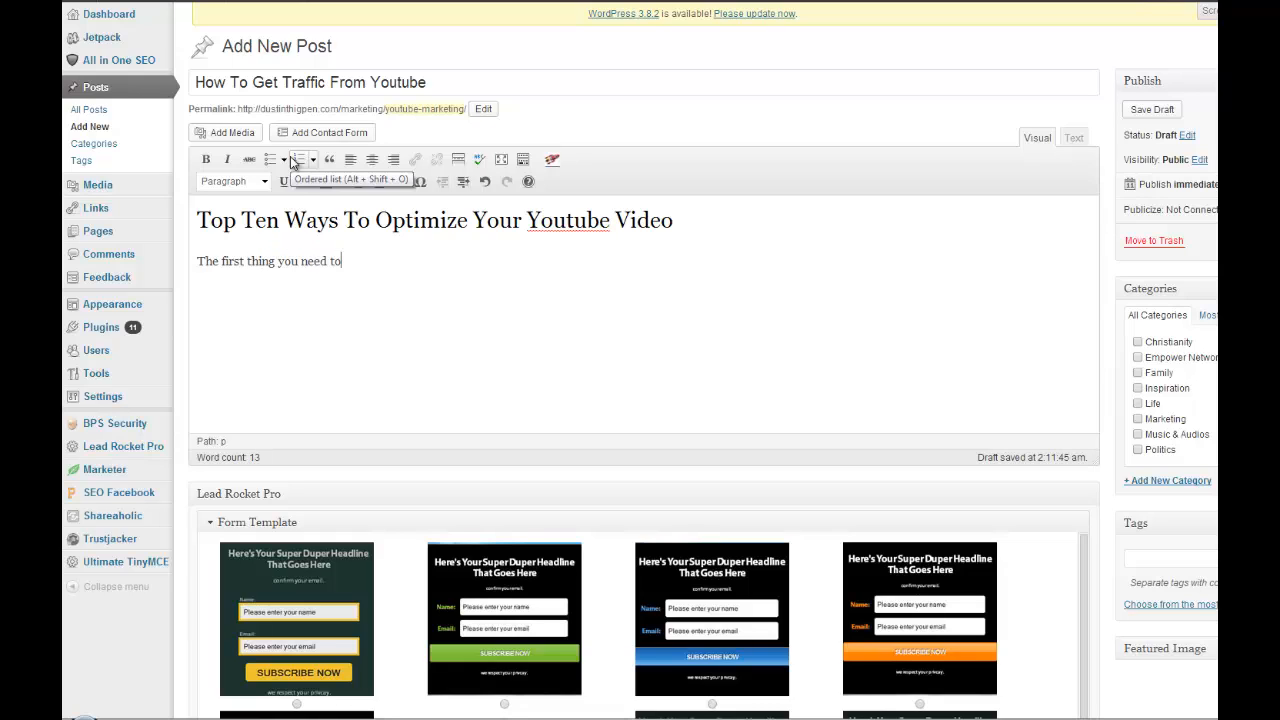
pyautogui.write(' know is how to set up on pa')
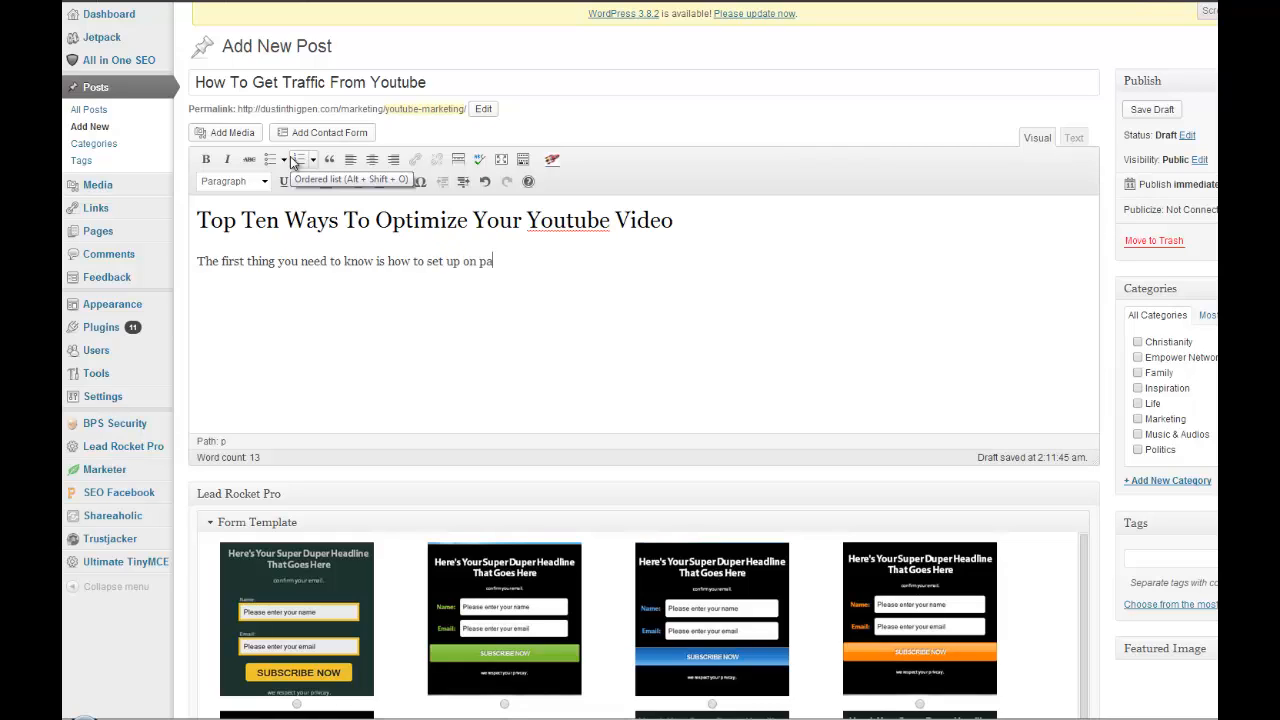
pyautogui.write('ge SEO for youtube.')
# Step: Turn the paragraph about on page SEO into the first item of a numbered list
pyautogui.click(199, 266)
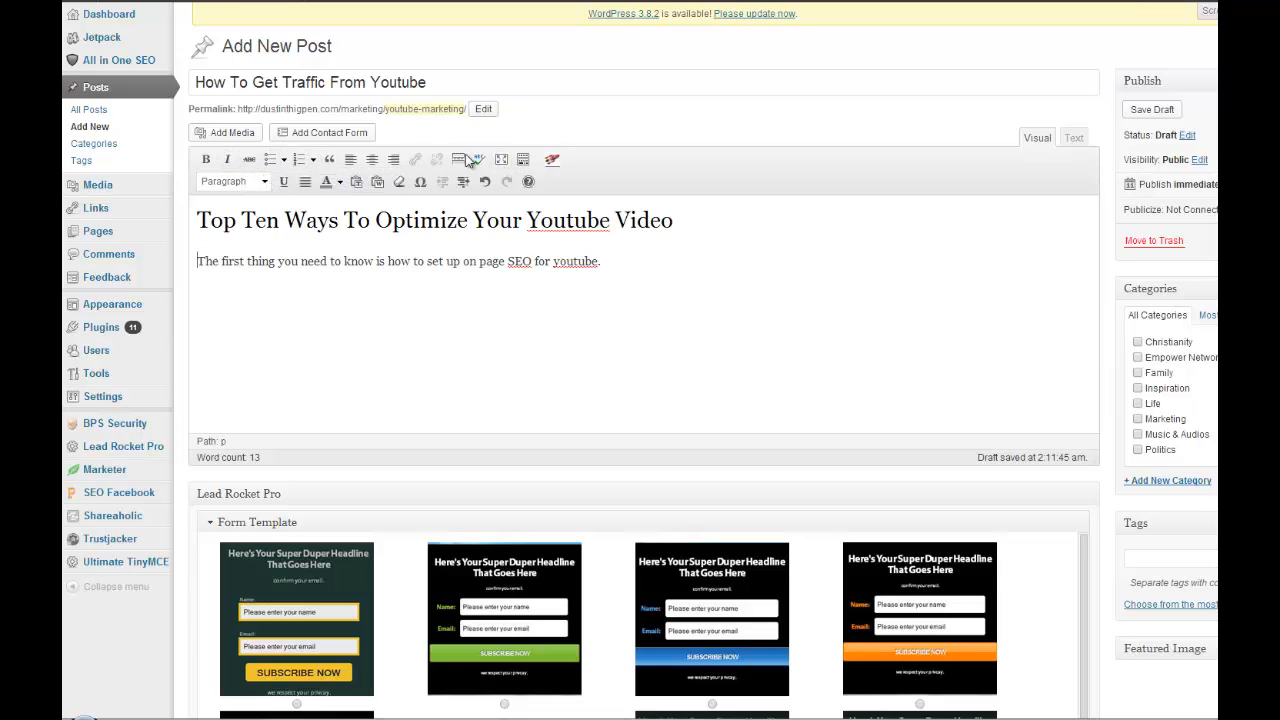
pyautogui.moveTo(626, 257); pyautogui.dragTo(101, 262)
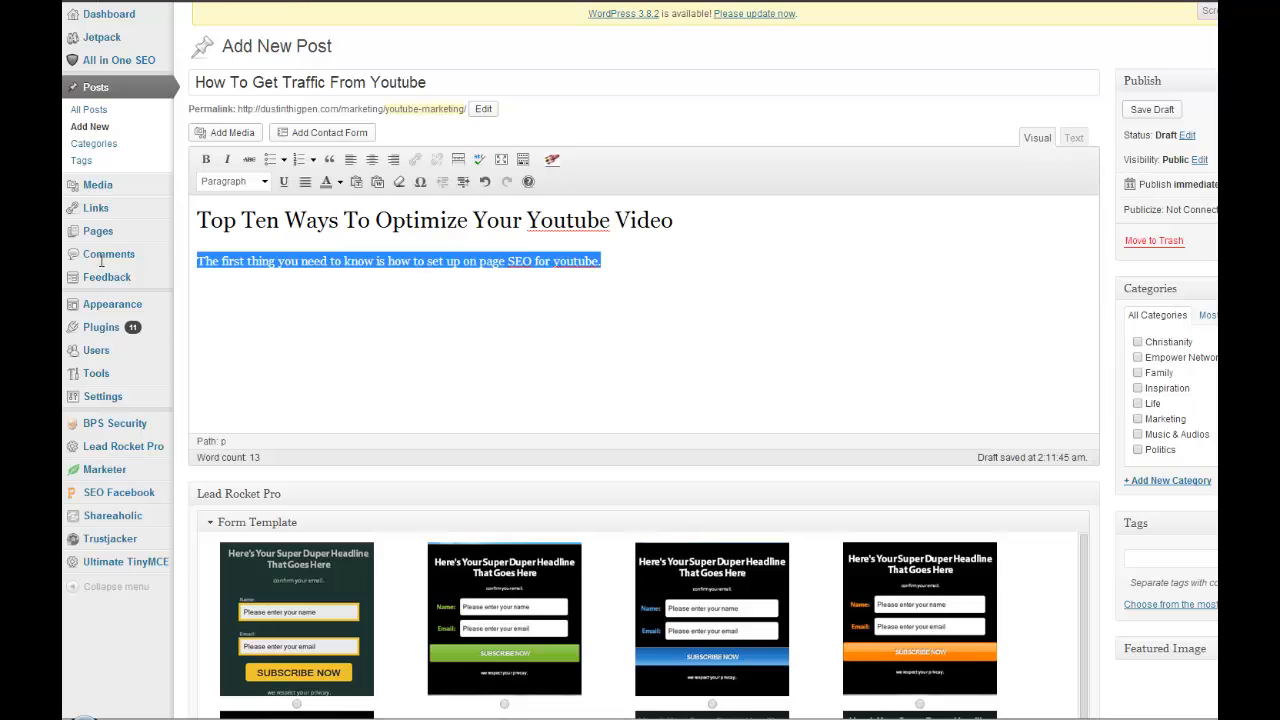
pyautogui.click(302, 168)
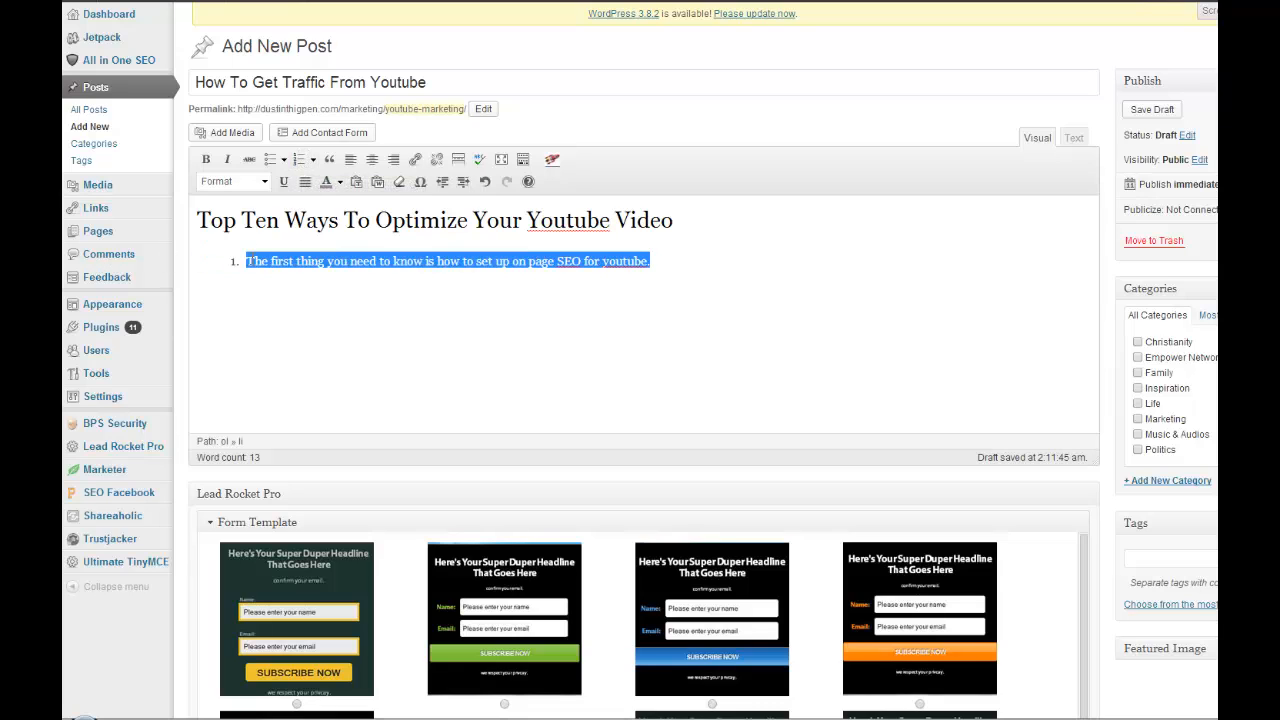
# Step: End the numbered list and add the line ">>Click Here To Get My YouTube Course<<" below it
pyautogui.click(648, 261)
pyautogui.press('Return')
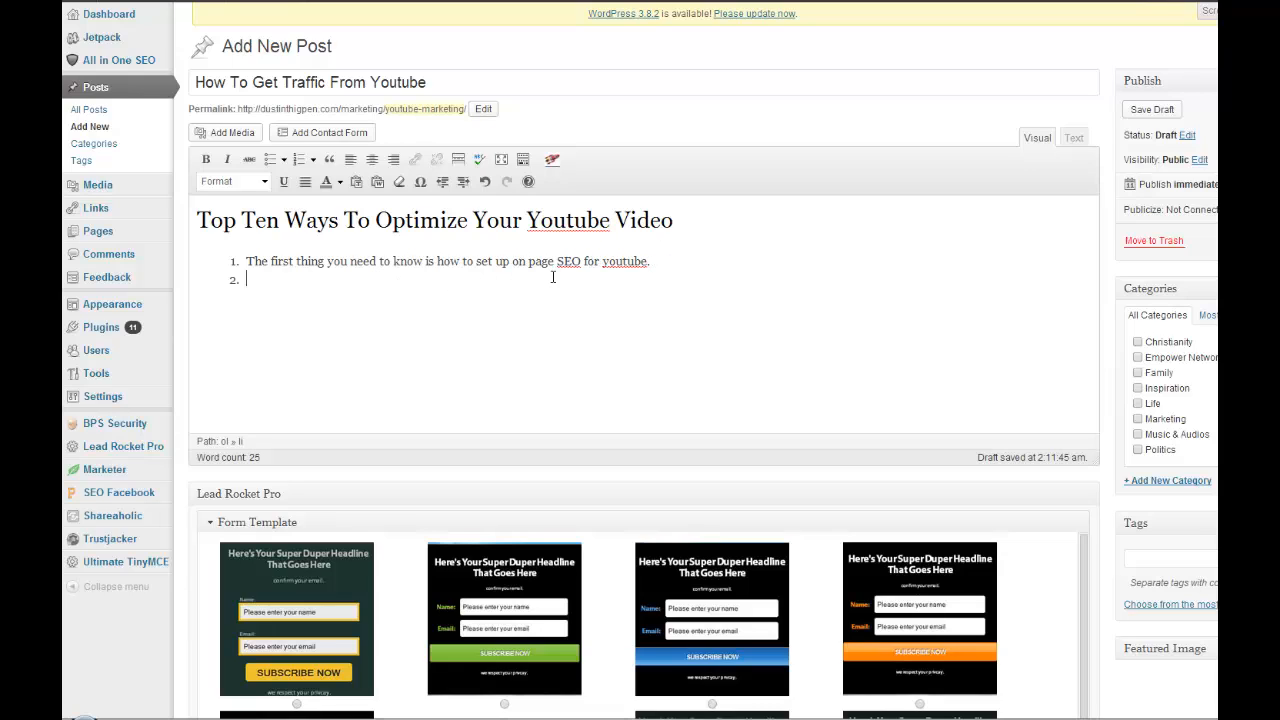
pyautogui.press('Return')
pyautogui.write('Click Here TO')
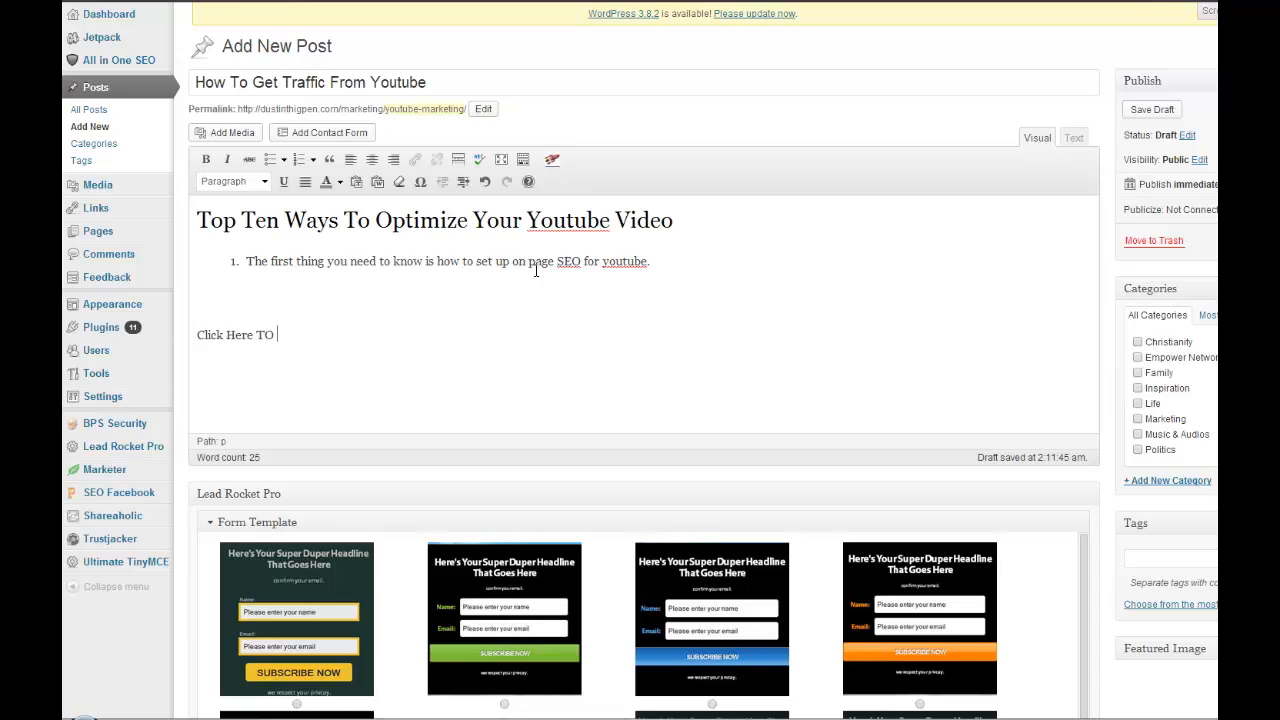
pyautogui.press('BackSpace')
pyautogui.press('BackSpace')
pyautogui.write('o Get My YouT')
pyautogui.press('BackSpace')
pyautogui.write('Tube Course')
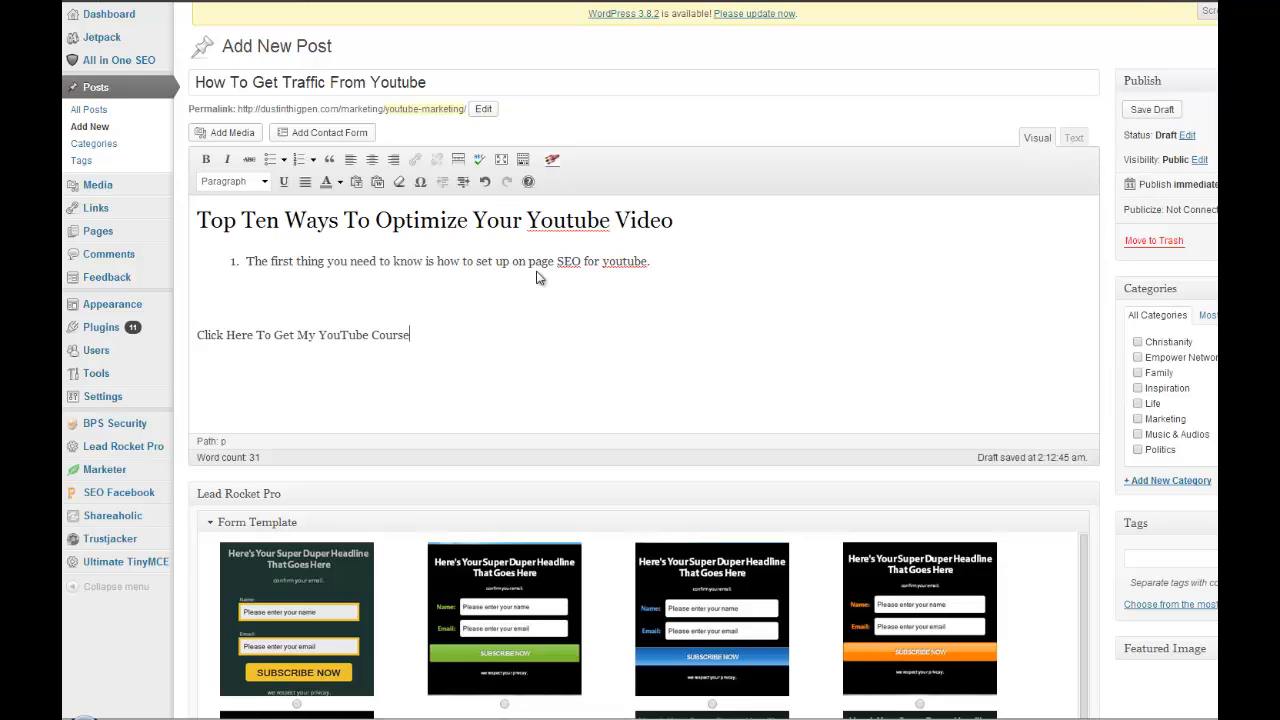
pyautogui.write('<<')
pyautogui.write('>>')
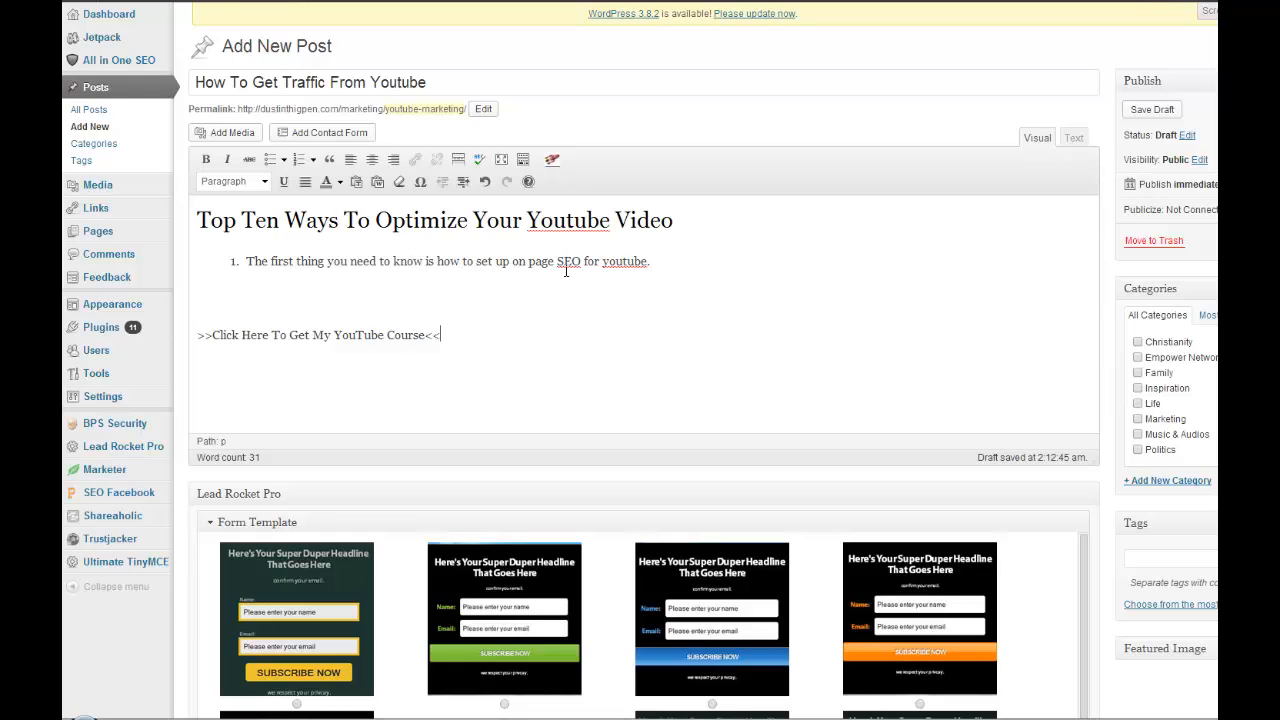
pyautogui.moveTo(440, 336); pyautogui.dragTo(196, 336)
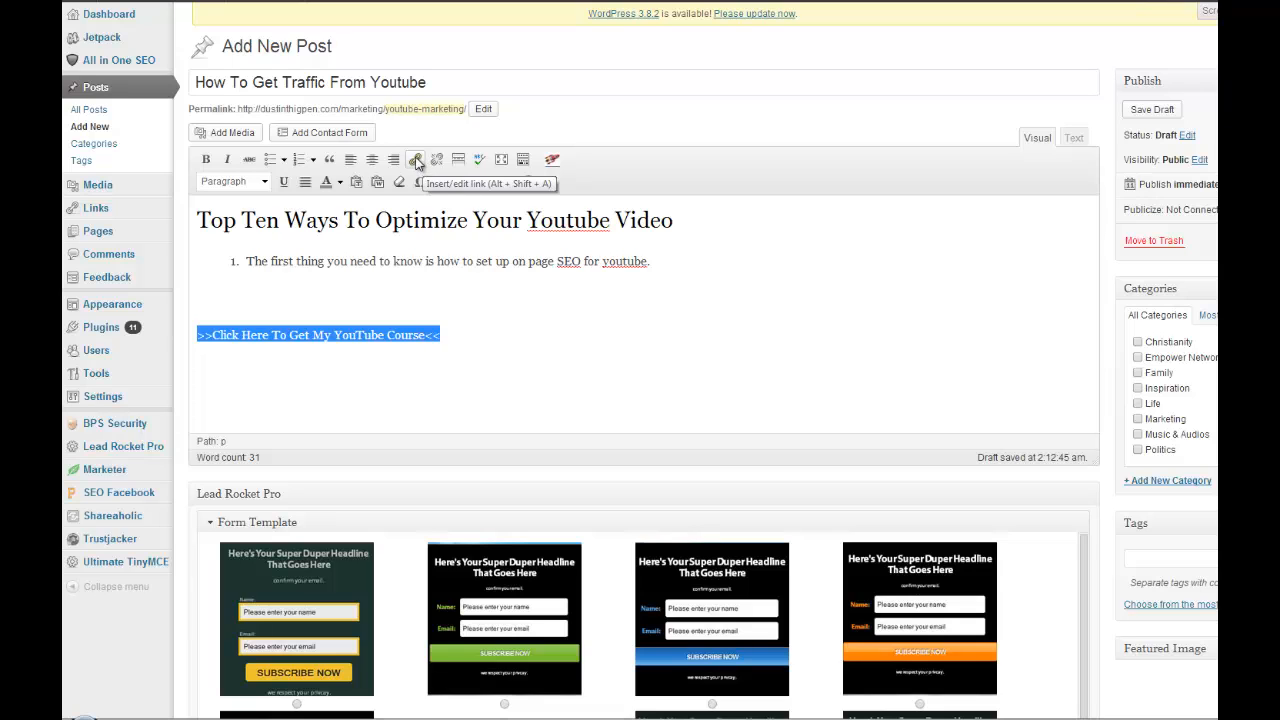
pyautogui.click(418, 163)
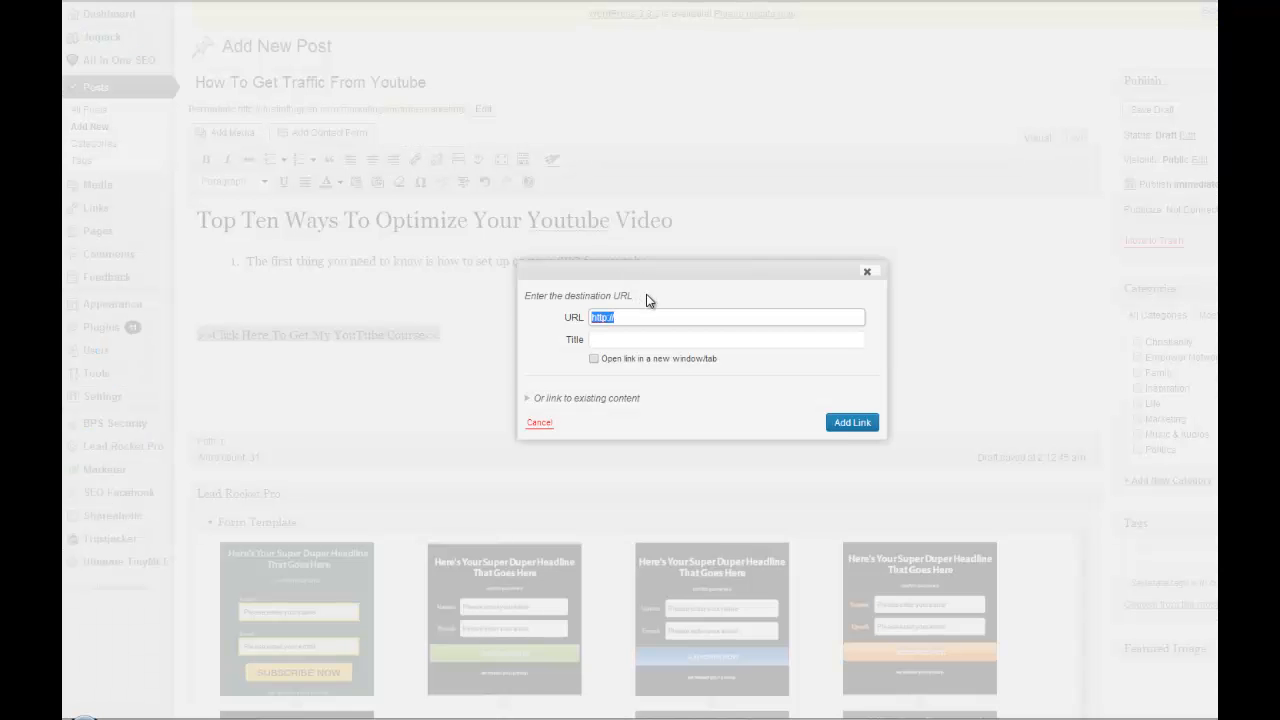
pyautogui.click(630, 317)
pyautogui.write('mi')
pyautogui.write('tooblessed')
pyautogui.write('tobestre')
pyautogui.write('ssed.com')
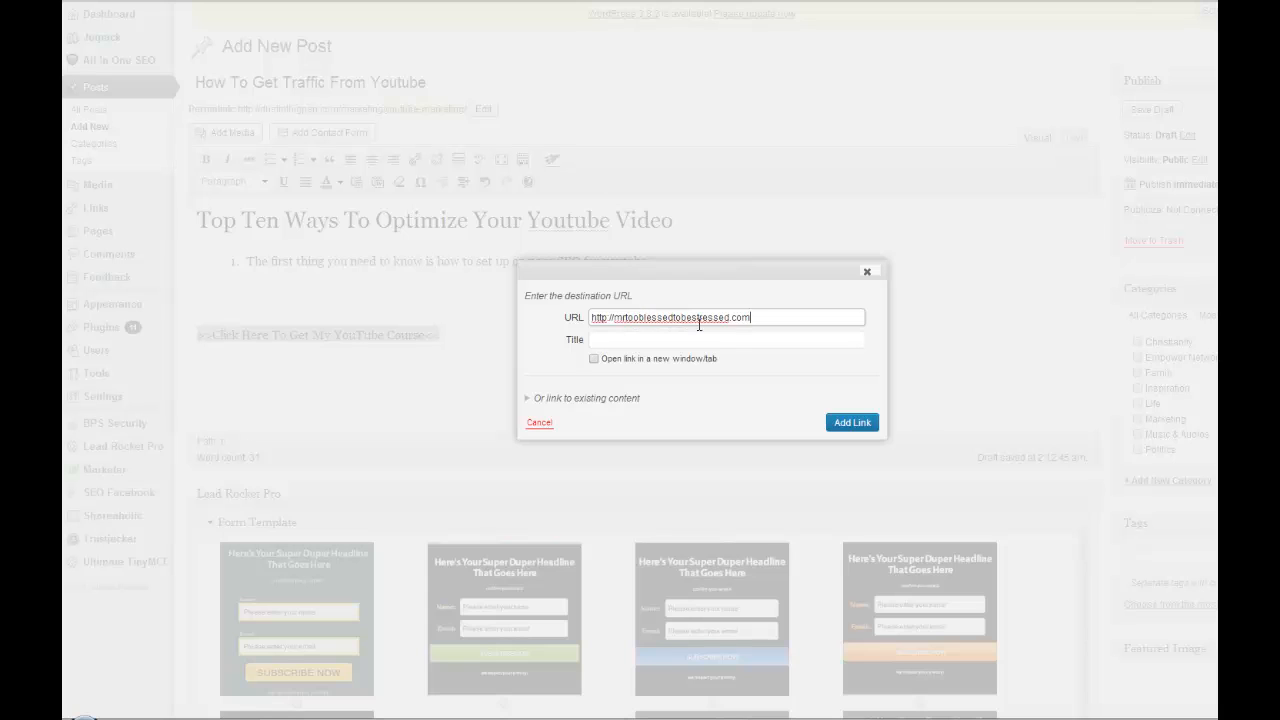
pyautogui.press('Tab')
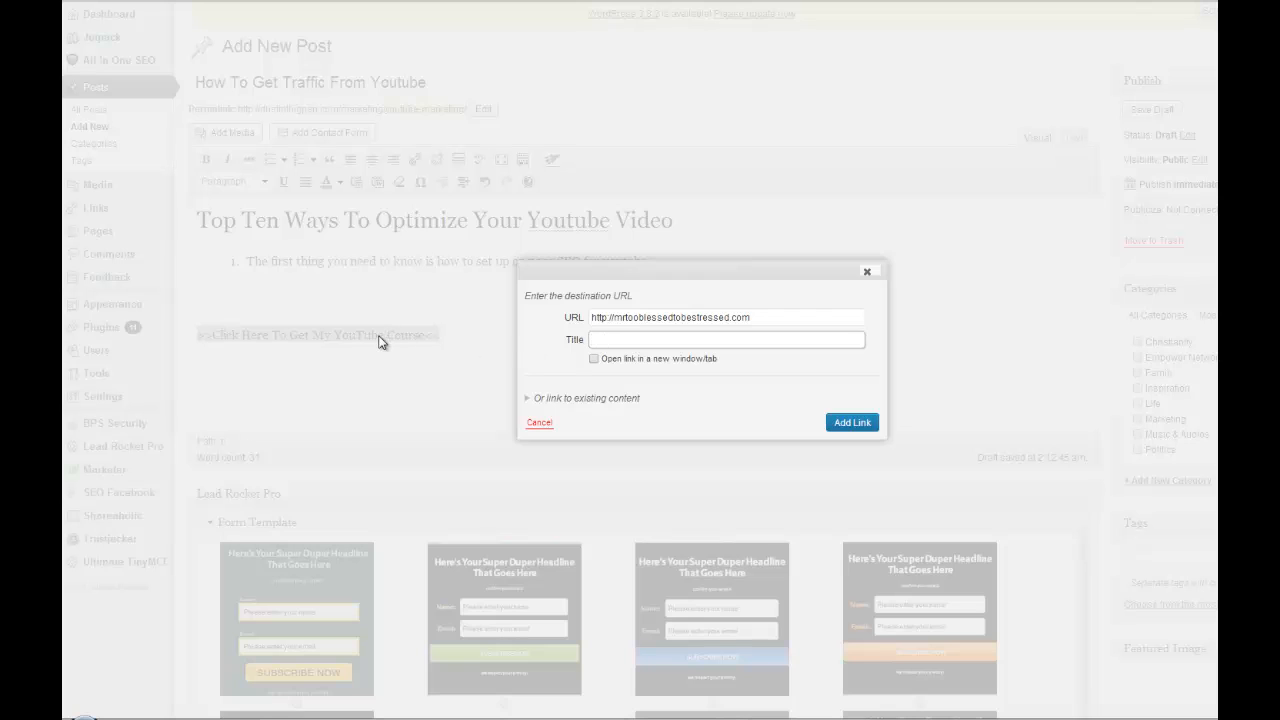
pyautogui.write('Click Here Now And Buy')
pyautogui.click(594, 359)
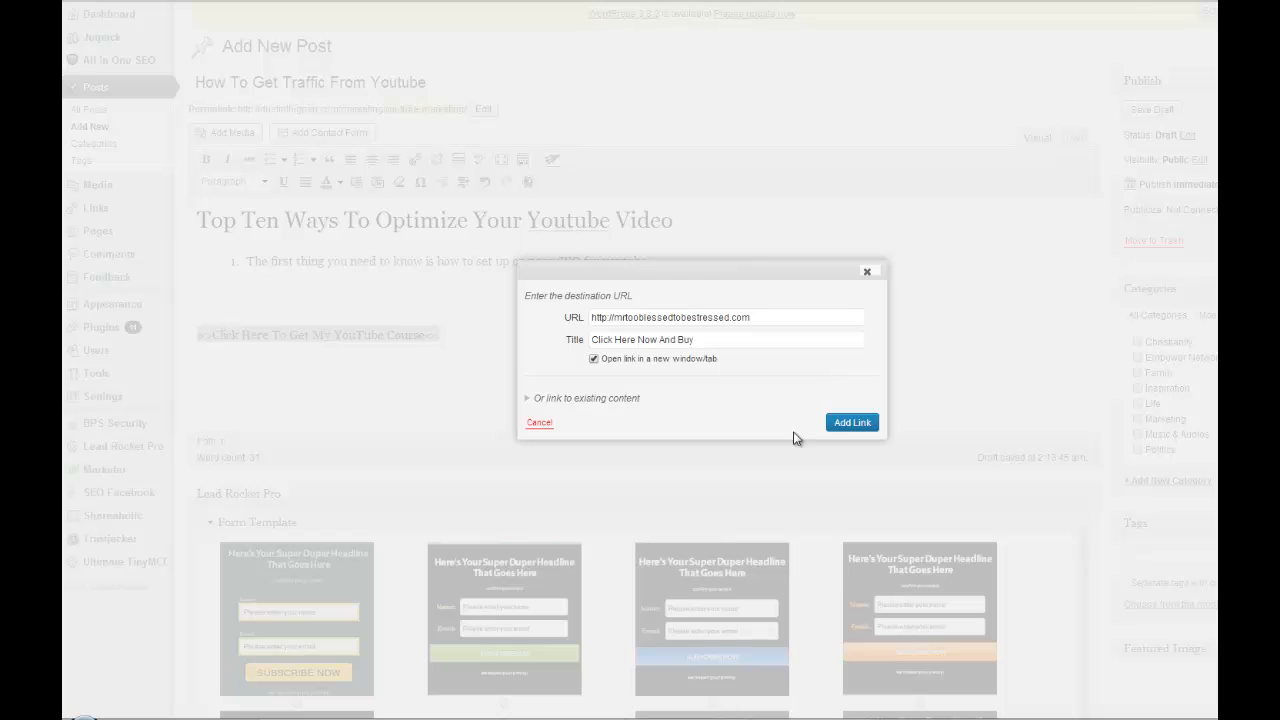
pyautogui.click(852, 423)
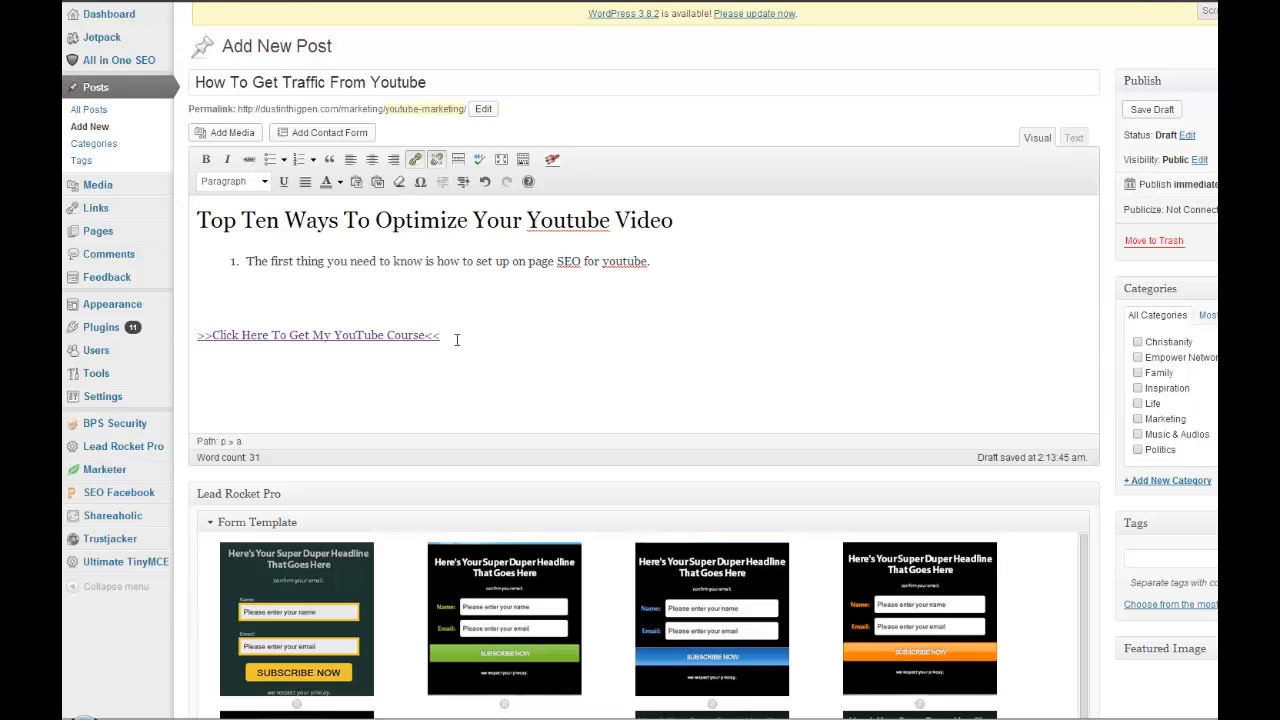
# Step: Insert the family photo from the first row of the media library on a new line below the course link
pyautogui.click(503, 298)
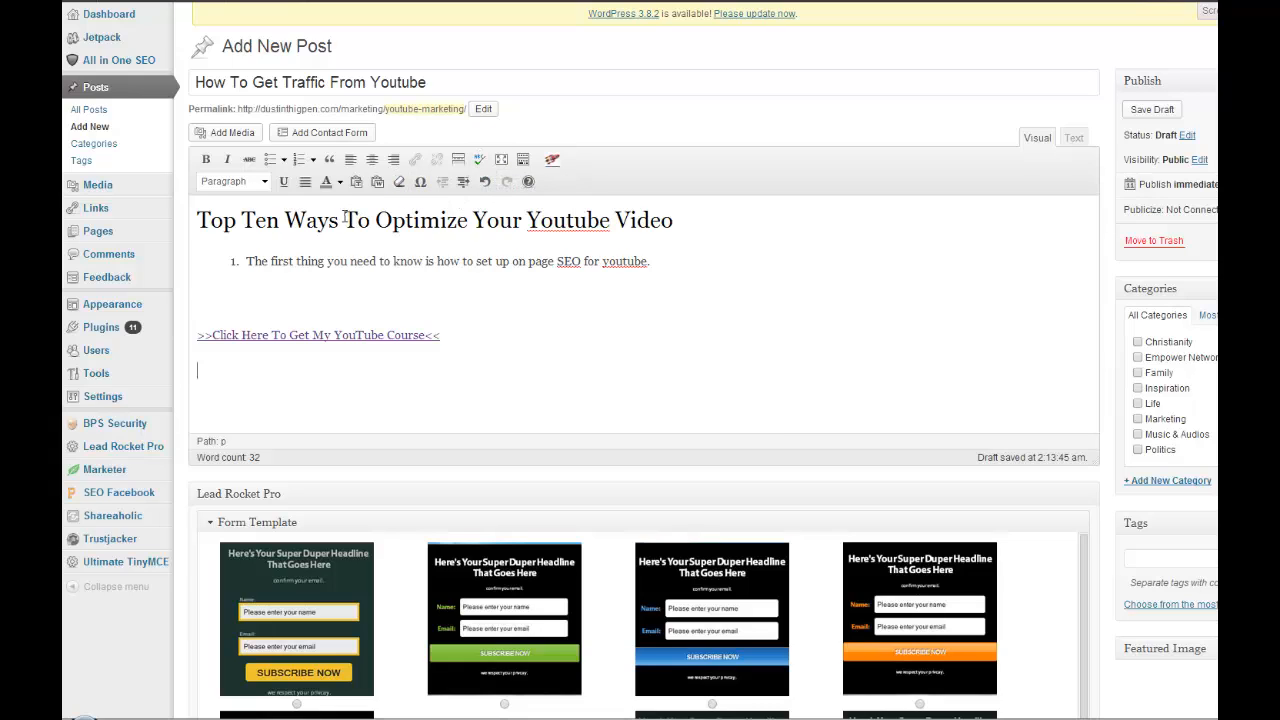
pyautogui.click(220, 141)
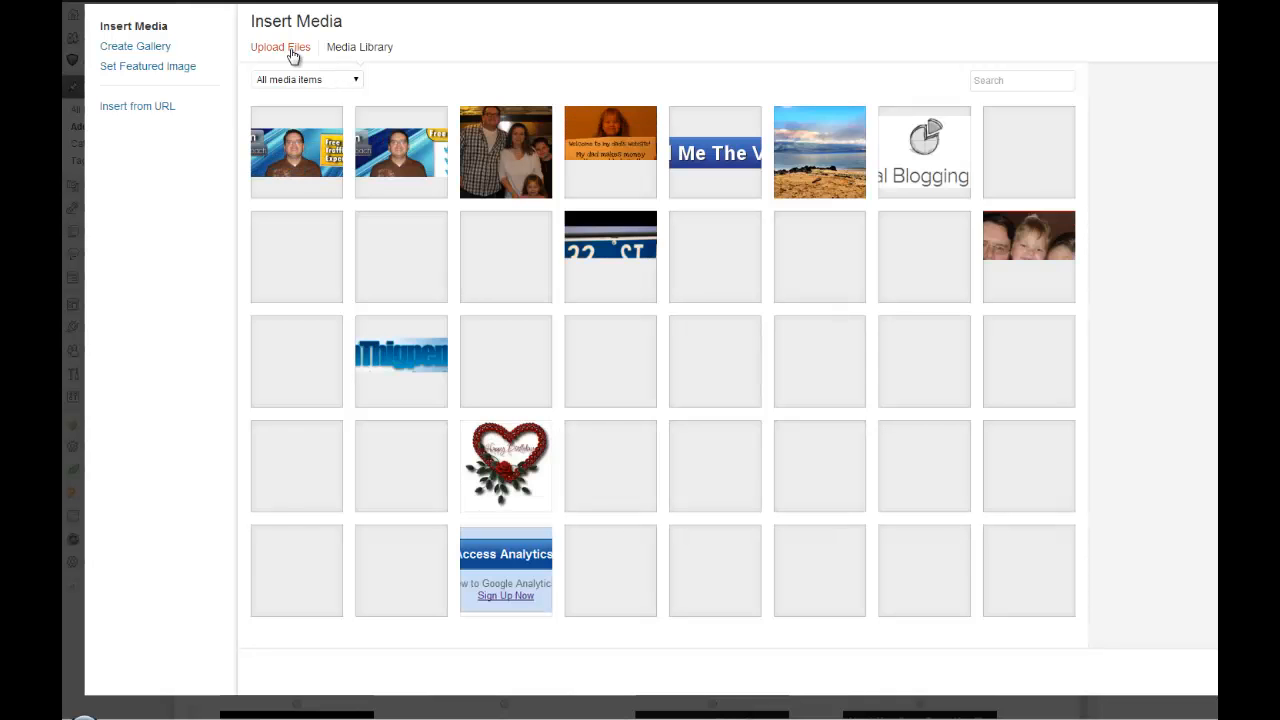
pyautogui.click(291, 53)
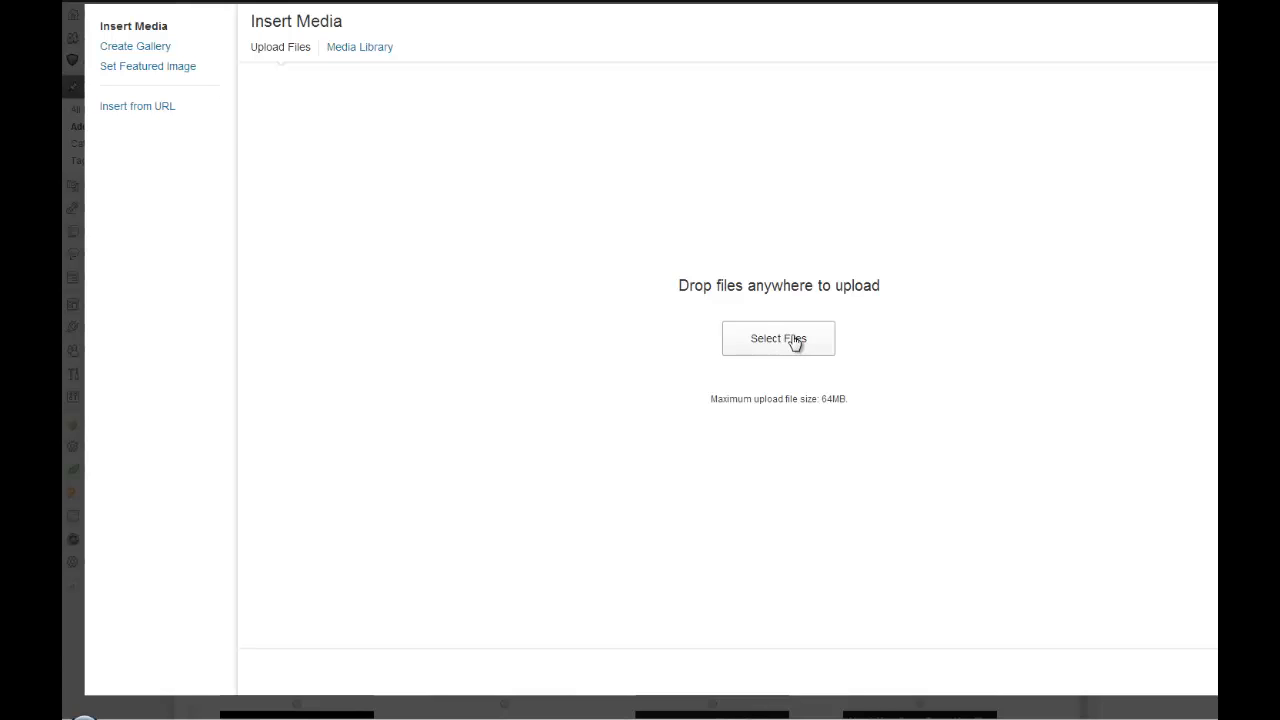
pyautogui.click(354, 50)
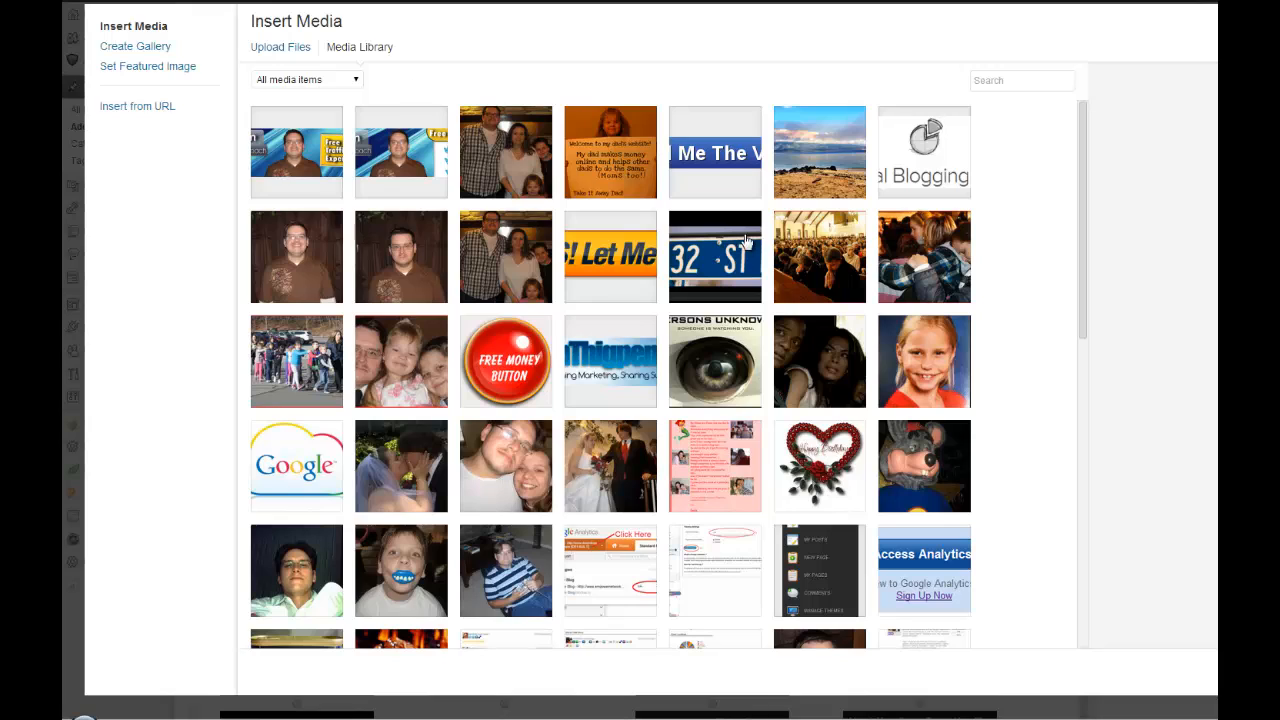
pyautogui.click(415, 378)
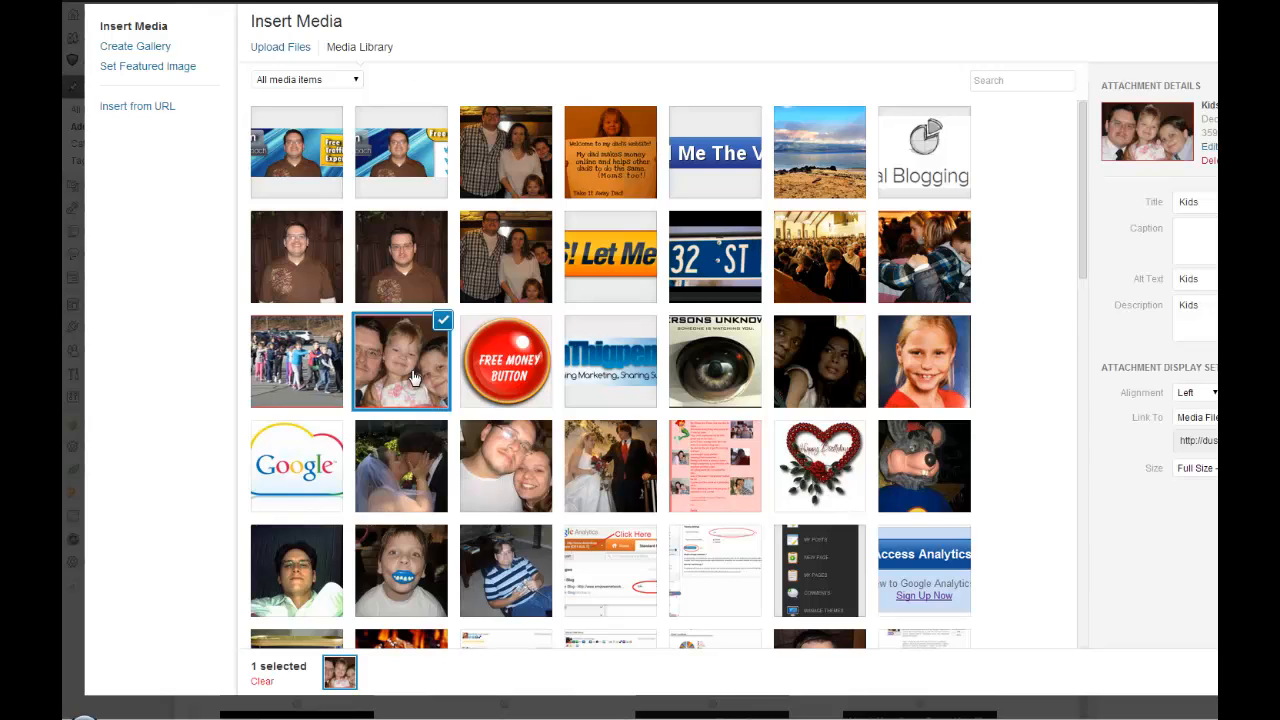
pyautogui.click(497, 385)
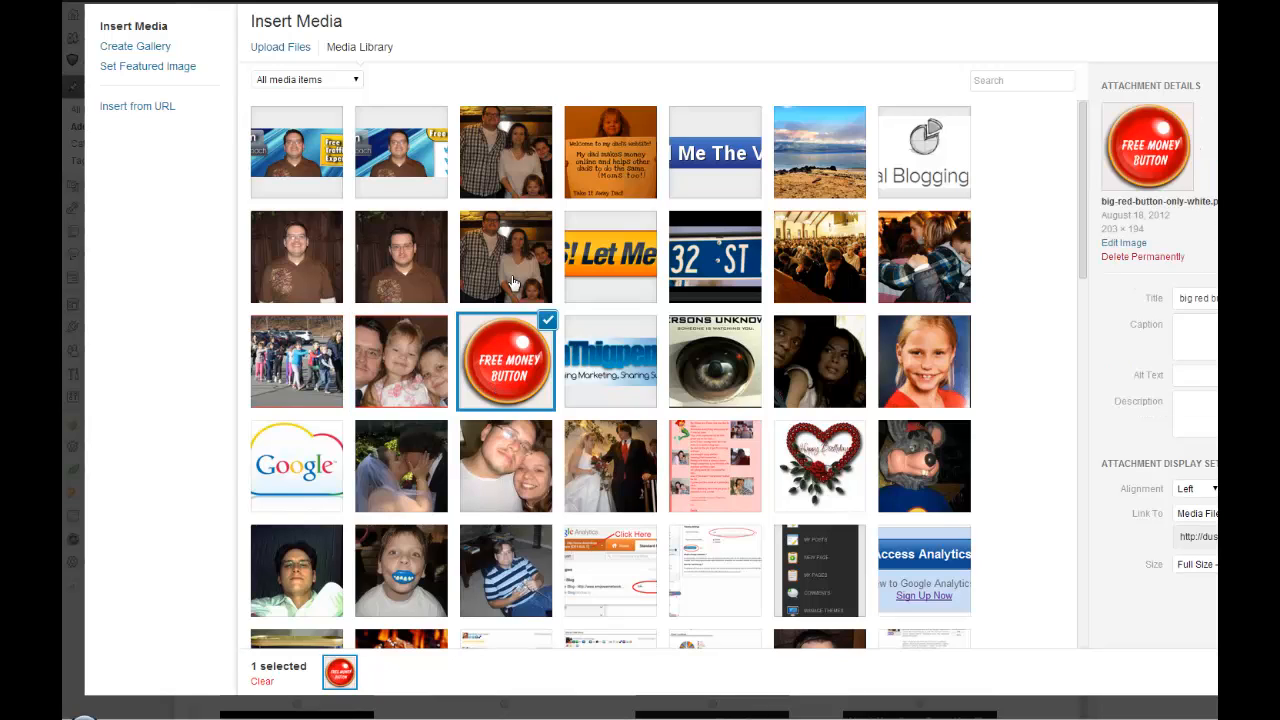
pyautogui.click(541, 478)
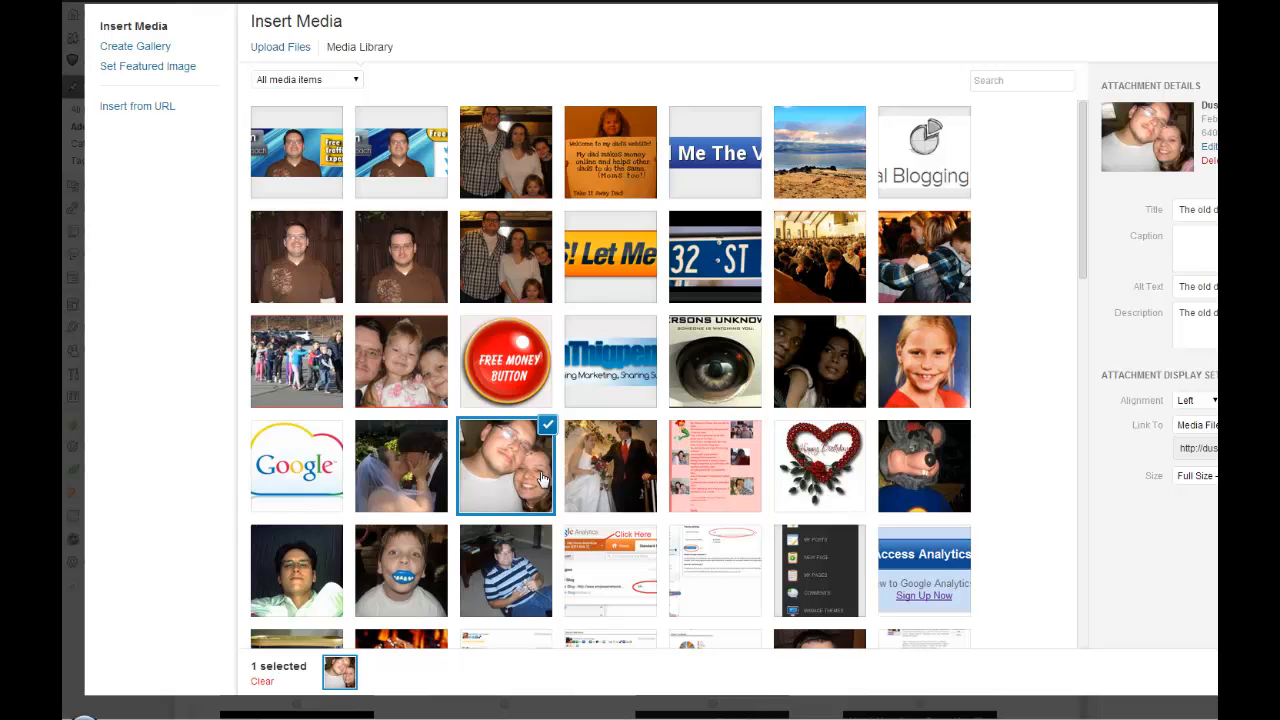
pyautogui.click(517, 189)
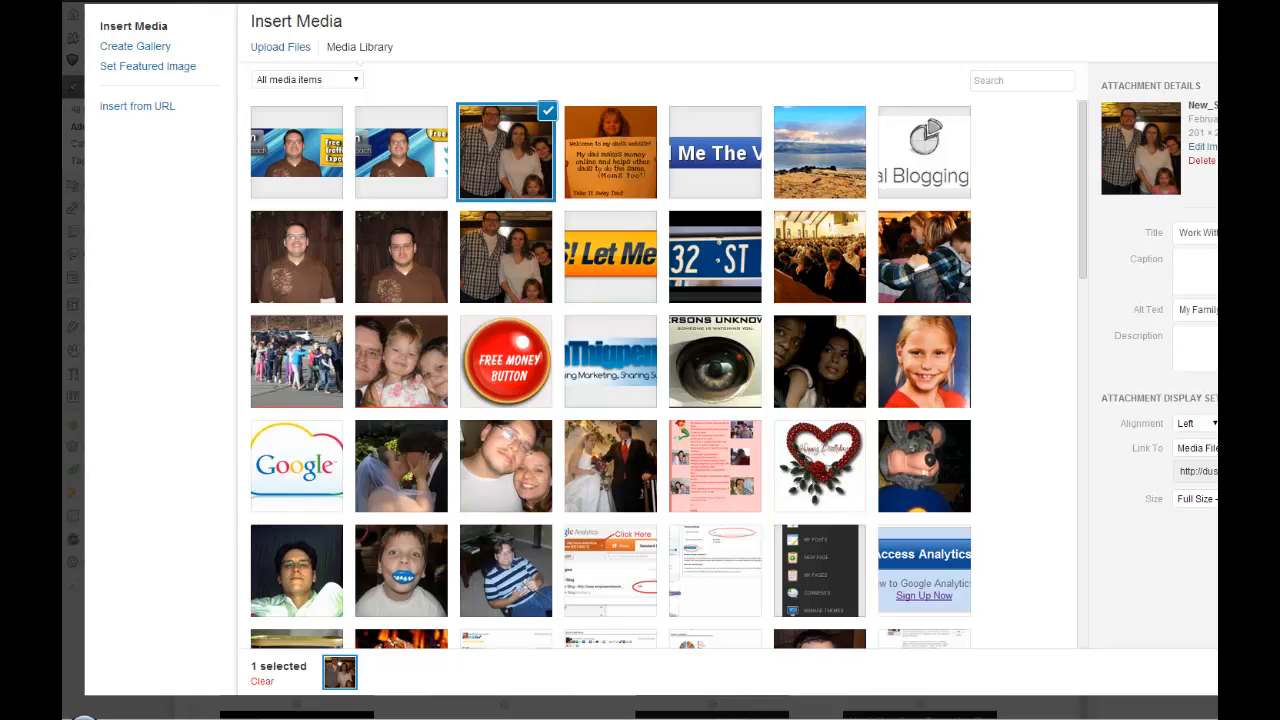
pyautogui.moveTo(1214, 668); pyautogui.dragTo(784, 402)
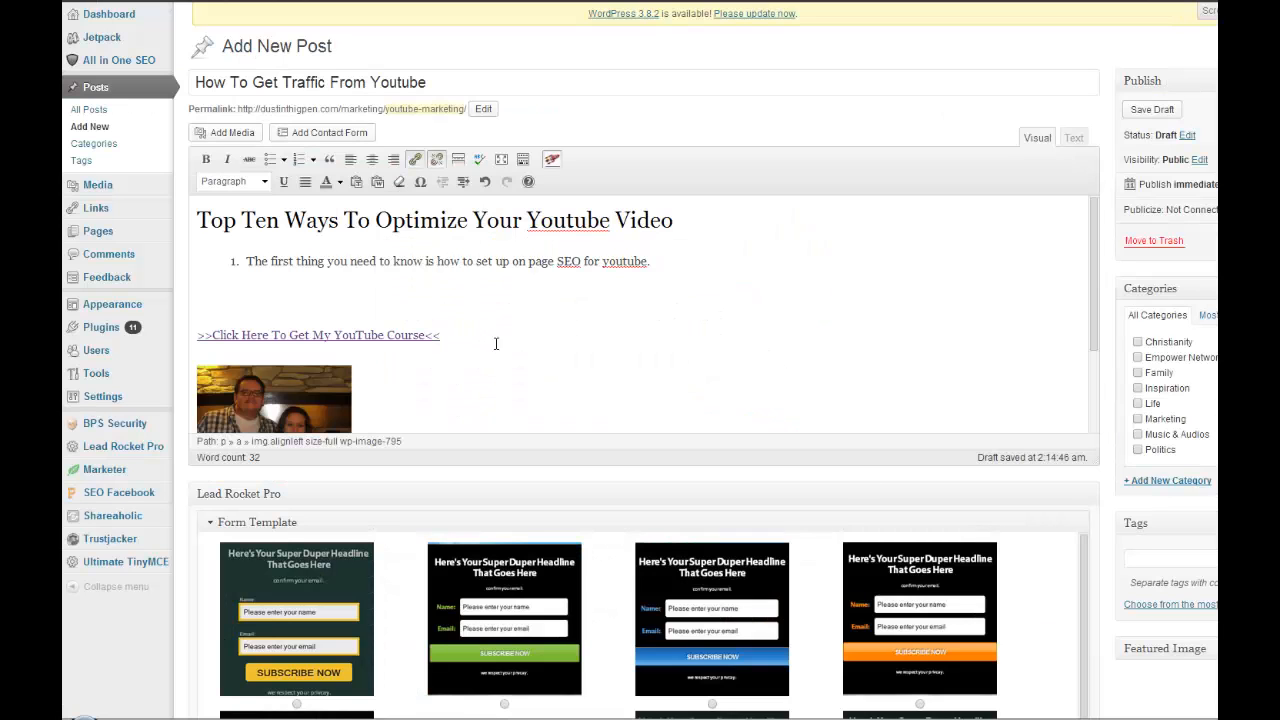
# Step: Set the inserted family photo's title to "Check Out Family" and update the image
pyautogui.scroll(-3, 411, 394)
pyautogui.click(337, 255)
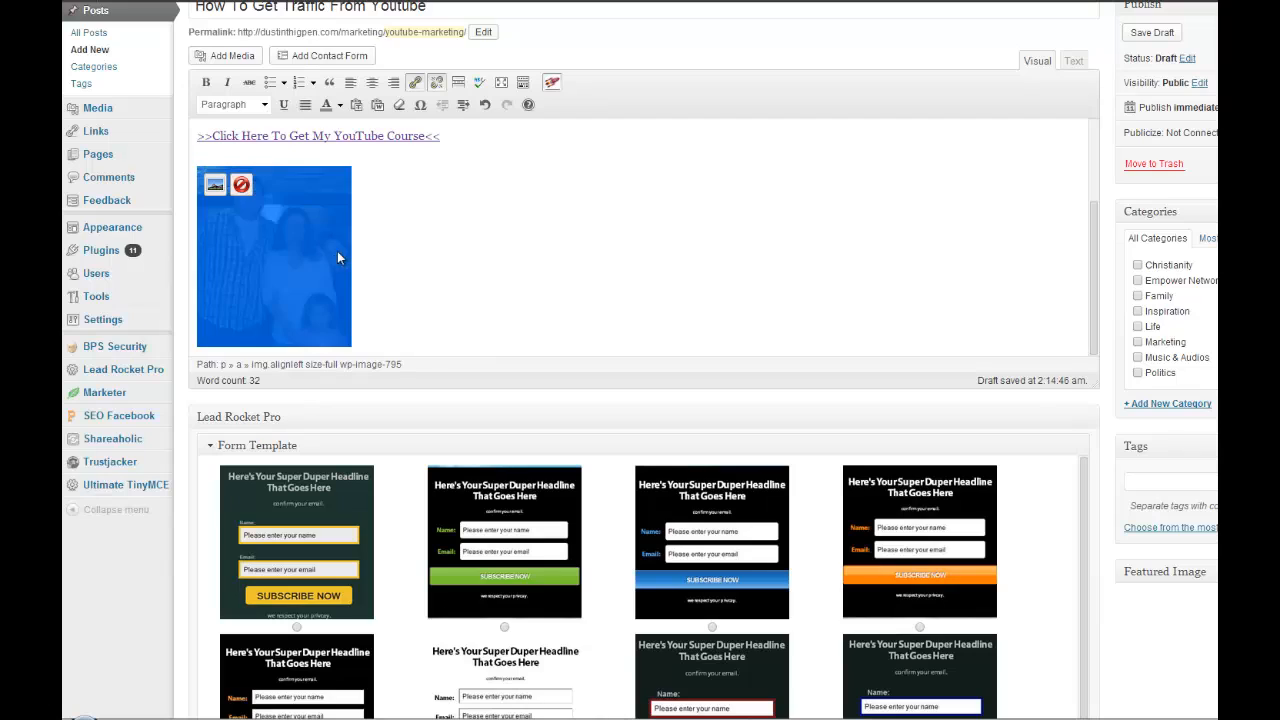
pyautogui.click(424, 229)
pyautogui.click(257, 203)
pyautogui.click(215, 185)
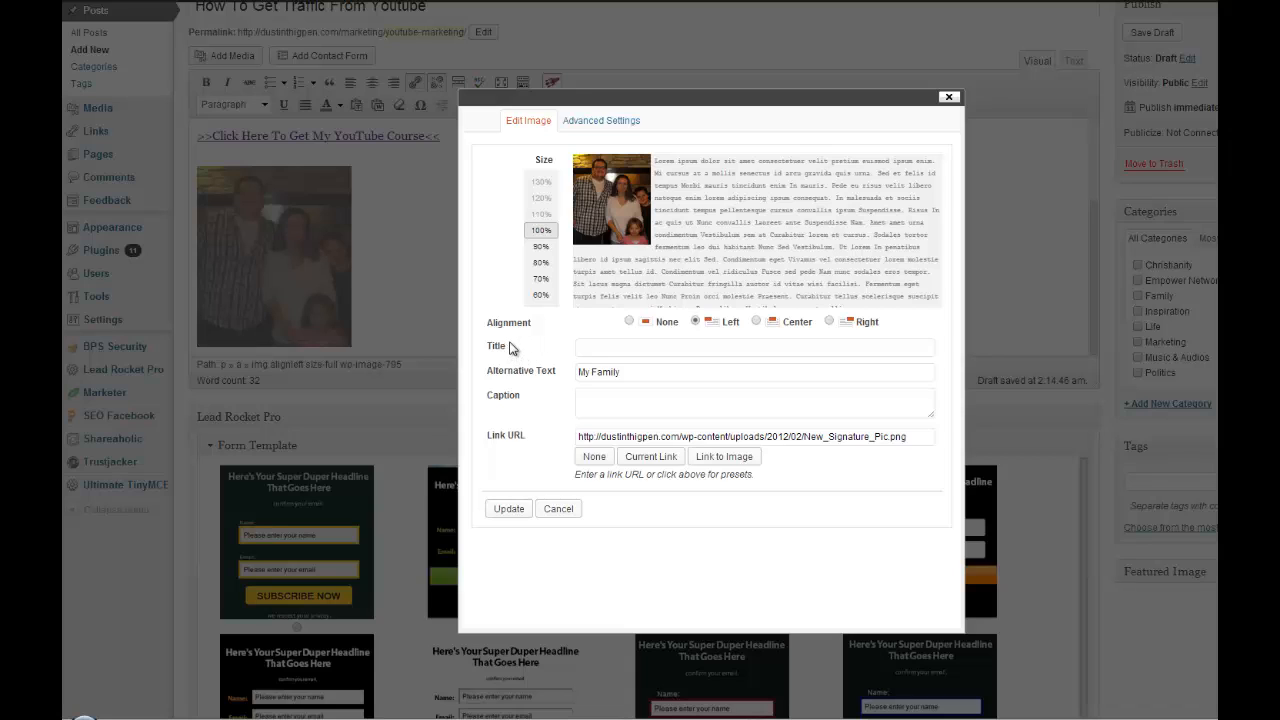
pyautogui.click(589, 345)
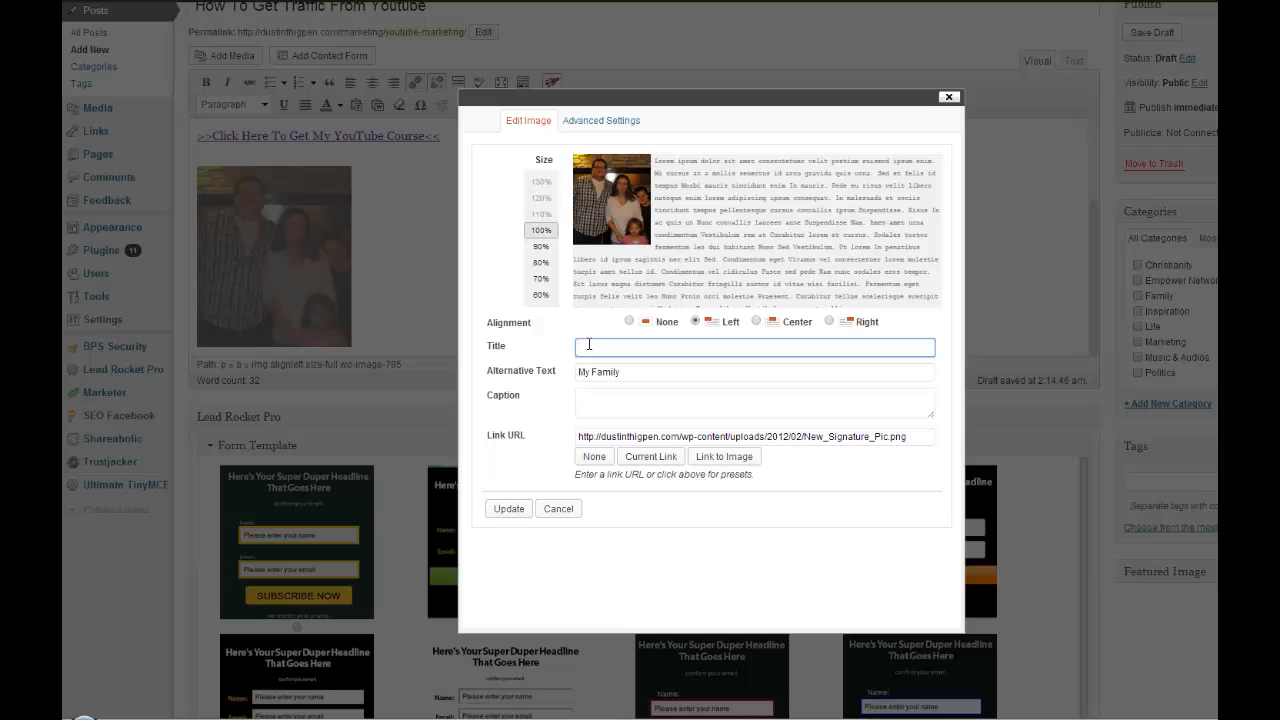
pyautogui.write('Check Out Family')
pyautogui.click(520, 514)
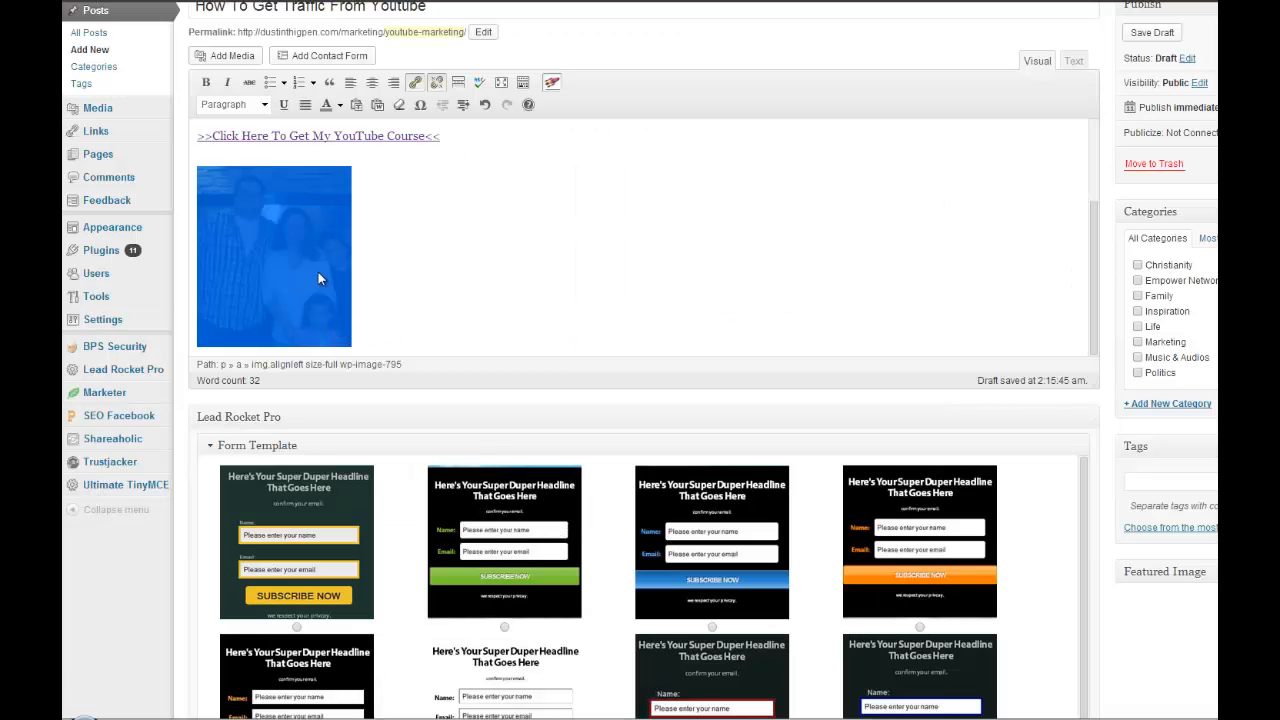
# Step: Review the family photo's link URL in its image settings and close them without changes
pyautogui.click(360, 243)
pyautogui.click(215, 186)
pyautogui.click(215, 184)
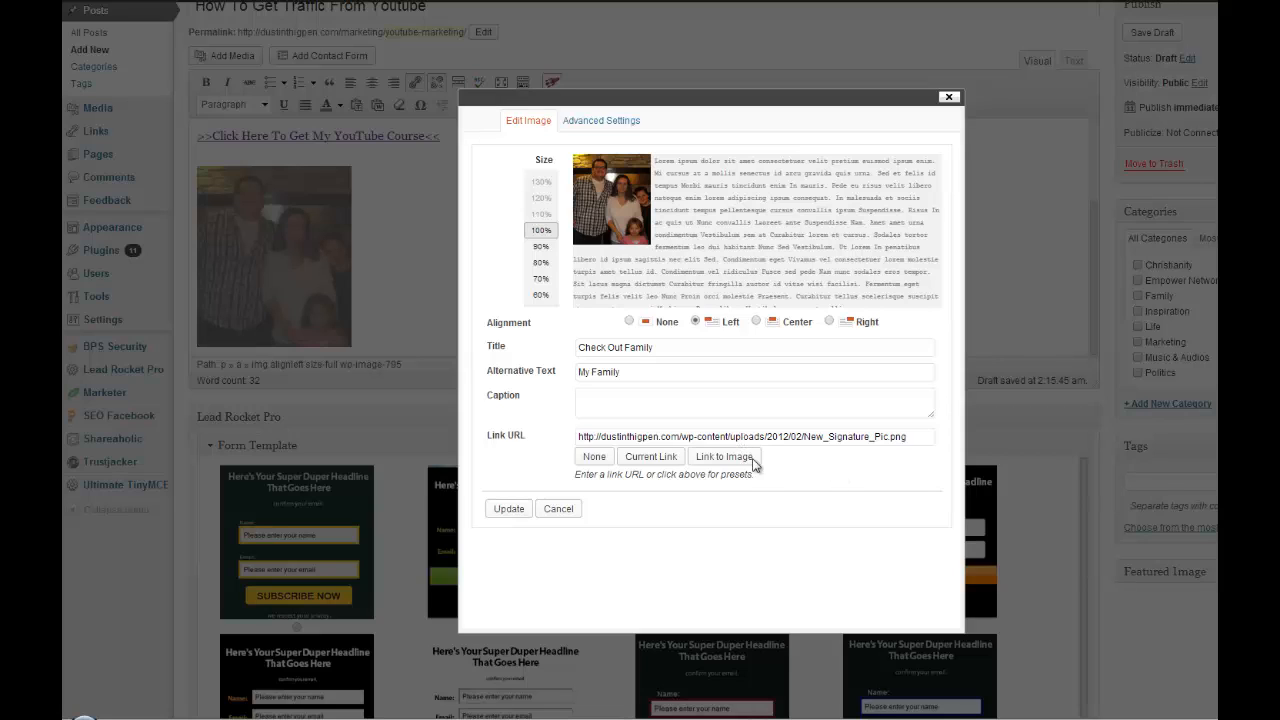
pyautogui.click(560, 510)
# Step: Copy the family photo's link address, open it in a new browser tab to check its target, and return to the post
pyautogui.rightClick(325, 260)
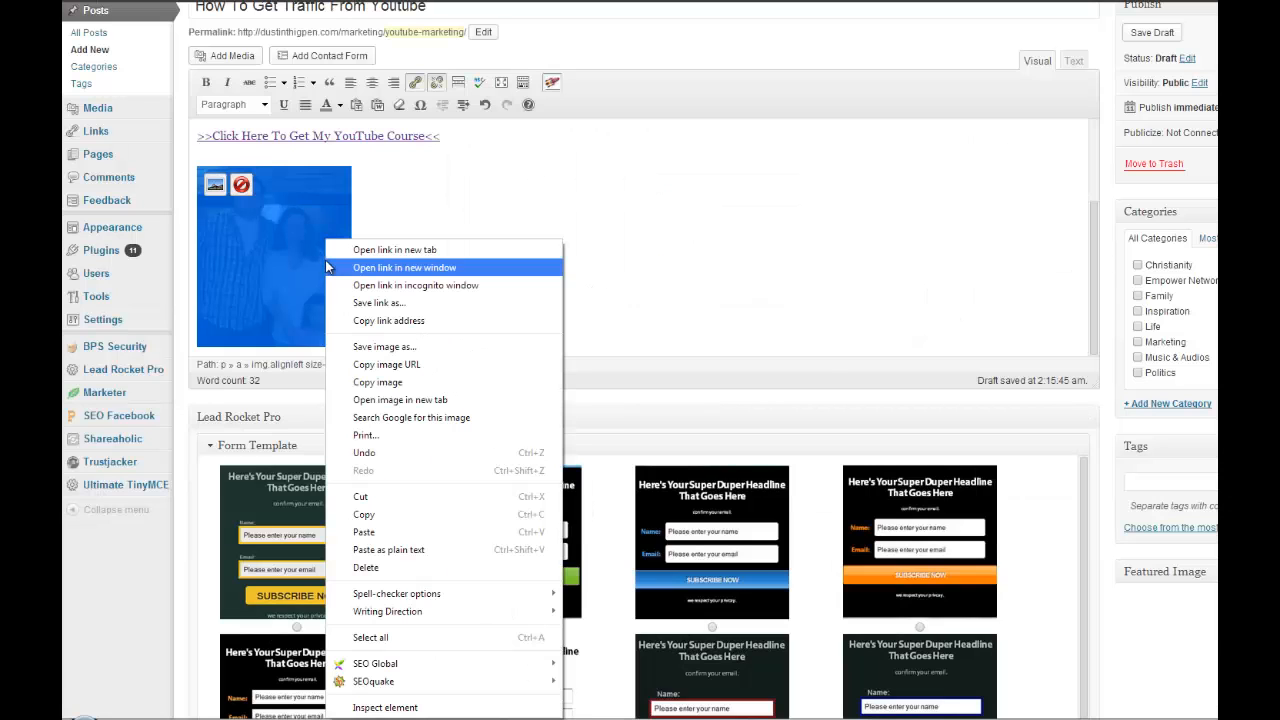
pyautogui.click(406, 321)
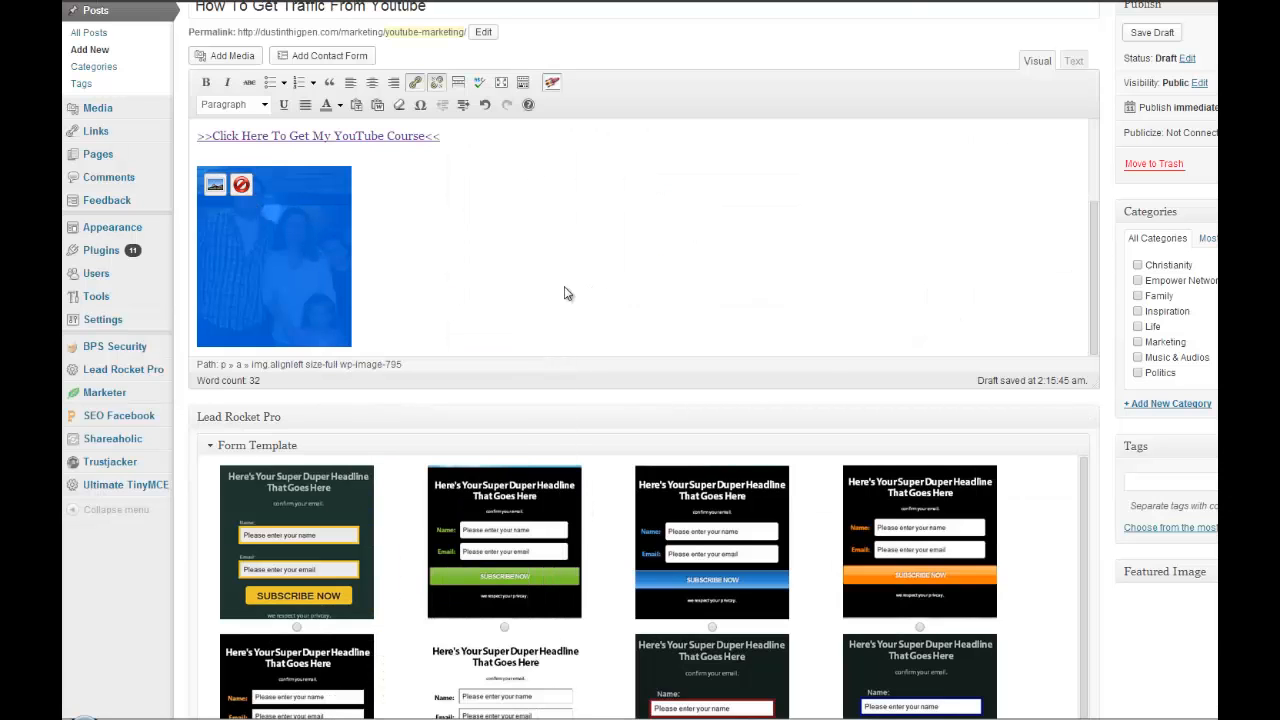
pyautogui.hotkey('ctrl', 't')
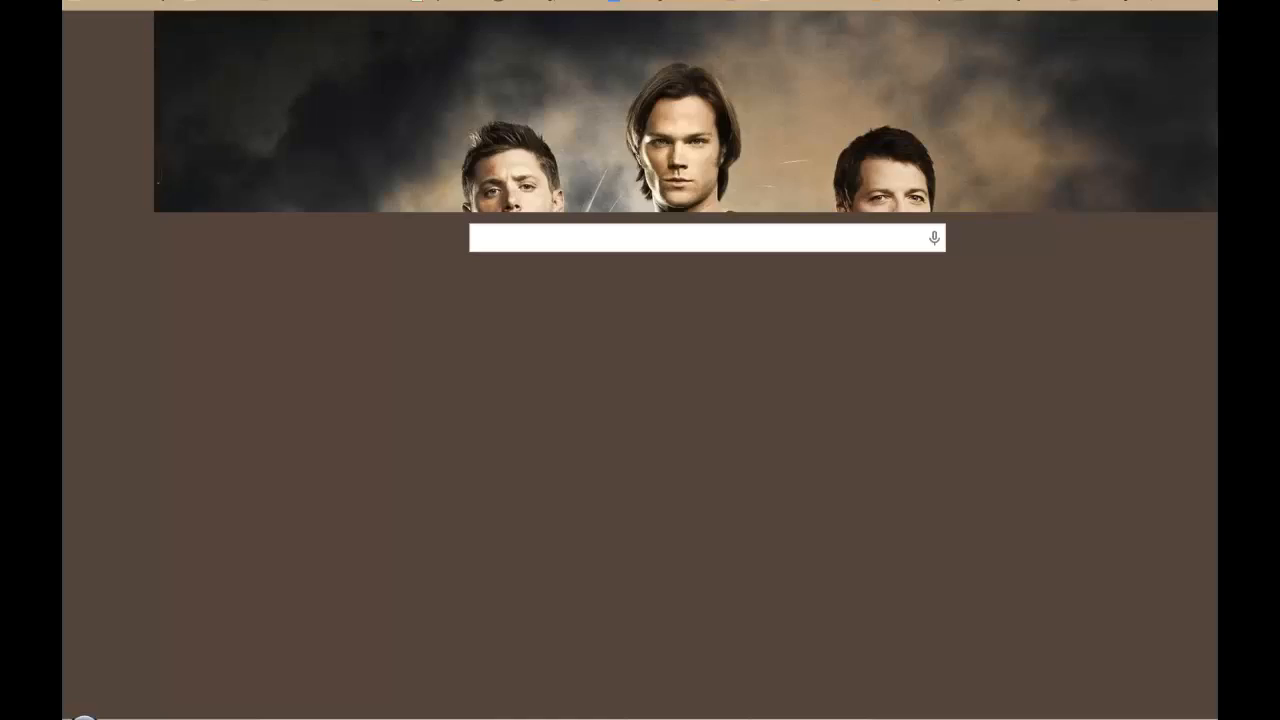
pyautogui.hotkey('ctrl', 'v')
pyautogui.press('Return')
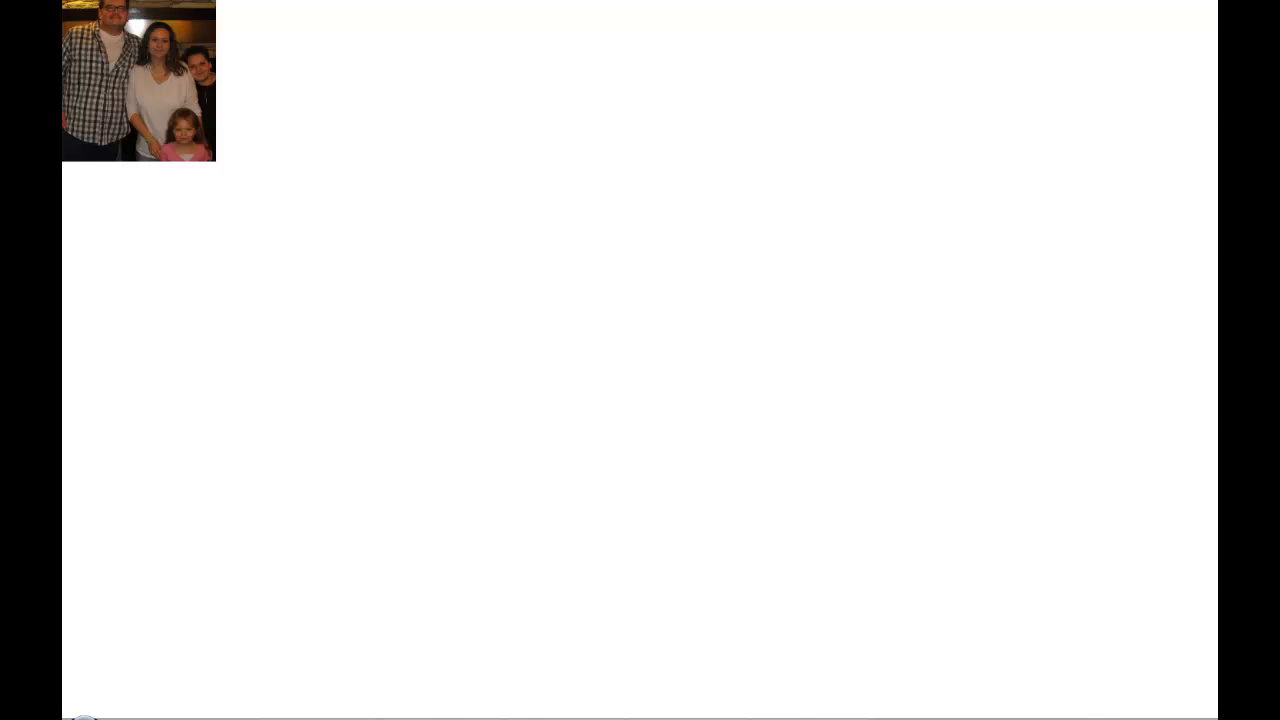
pyautogui.hotkey('ctrl', 'w')
pyautogui.click(434, 282)
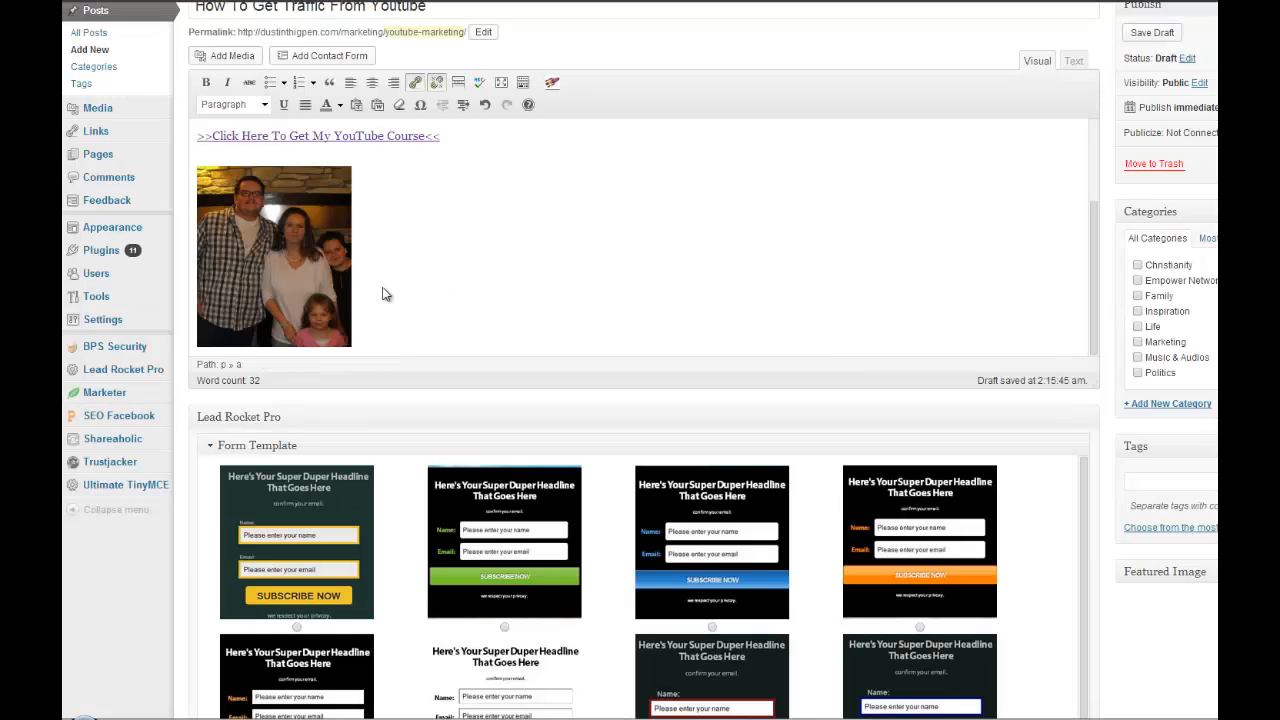
# Step: Open the family photo's image settings and set its title to "Click Here To Work With Me"
pyautogui.click(263, 212)
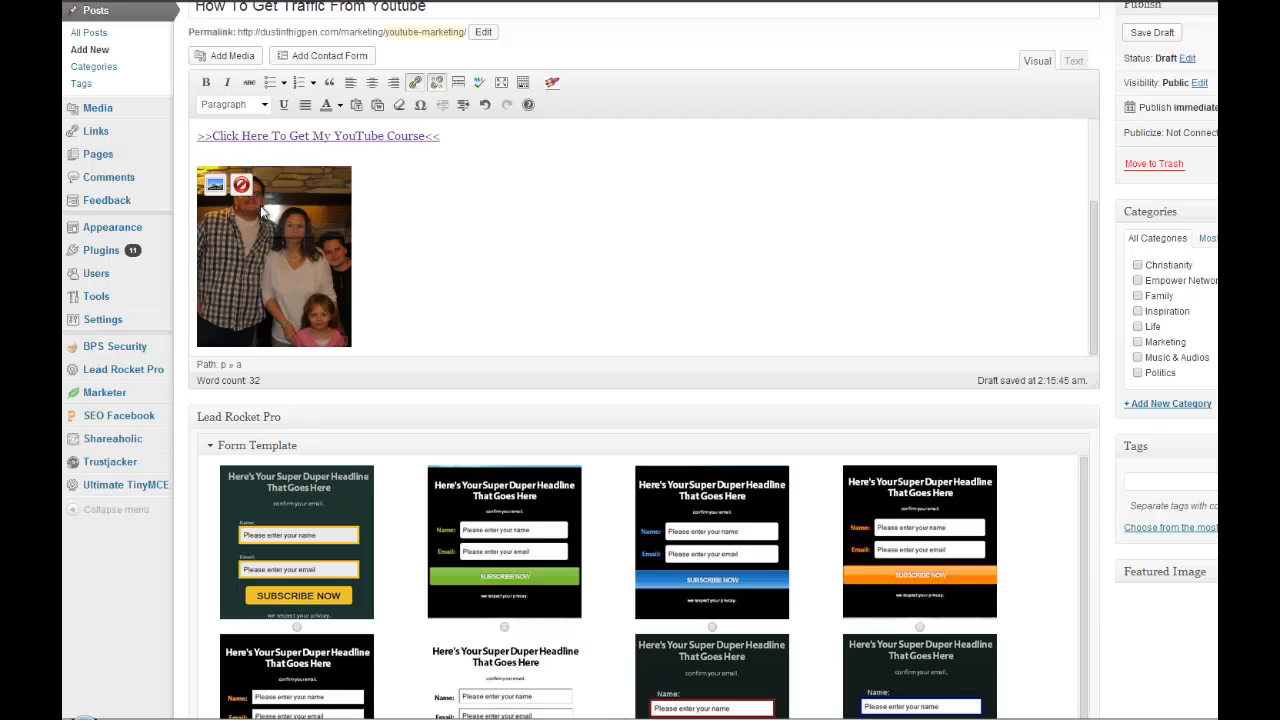
pyautogui.click(215, 185)
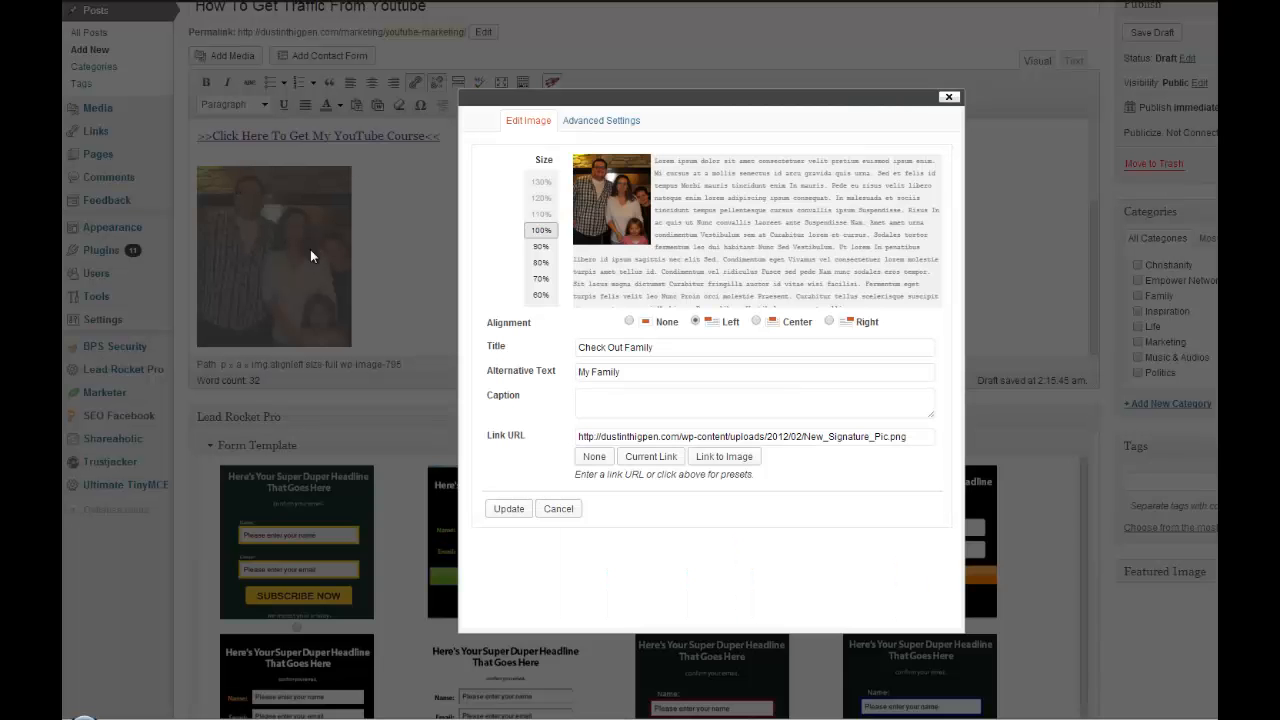
pyautogui.click(686, 347)
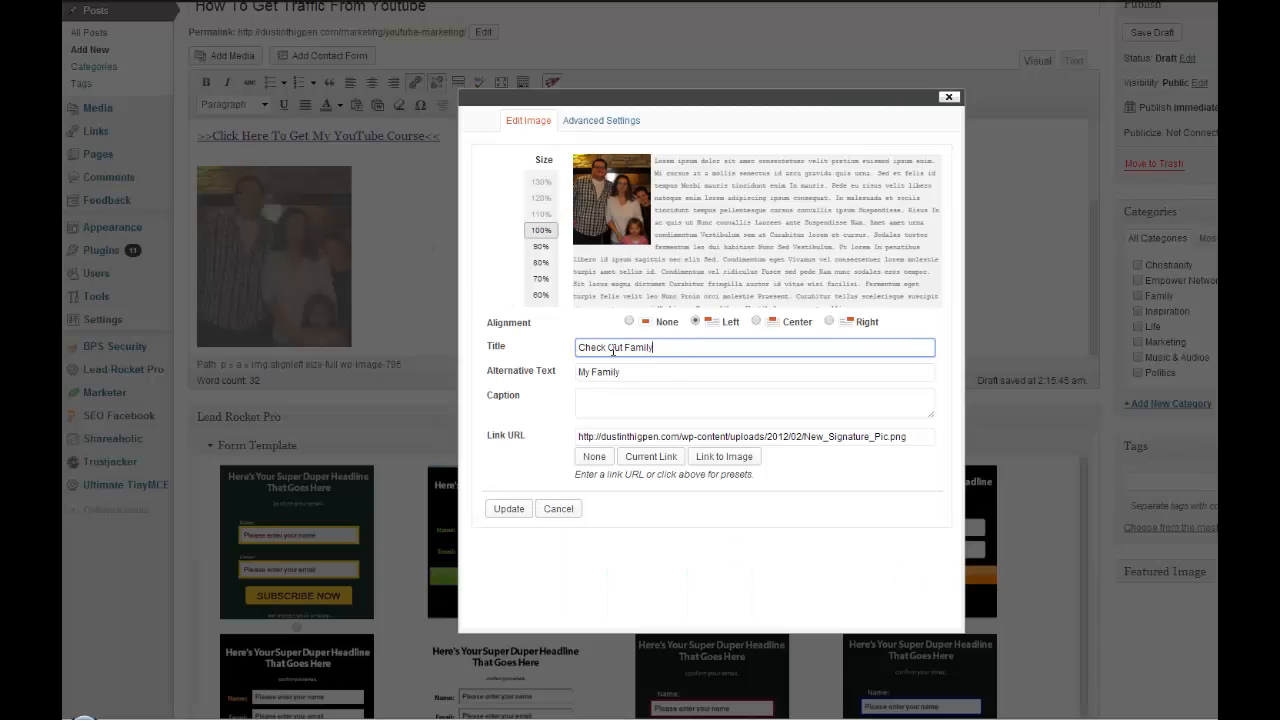
pyautogui.moveTo(613, 350); pyautogui.dragTo(531, 348)
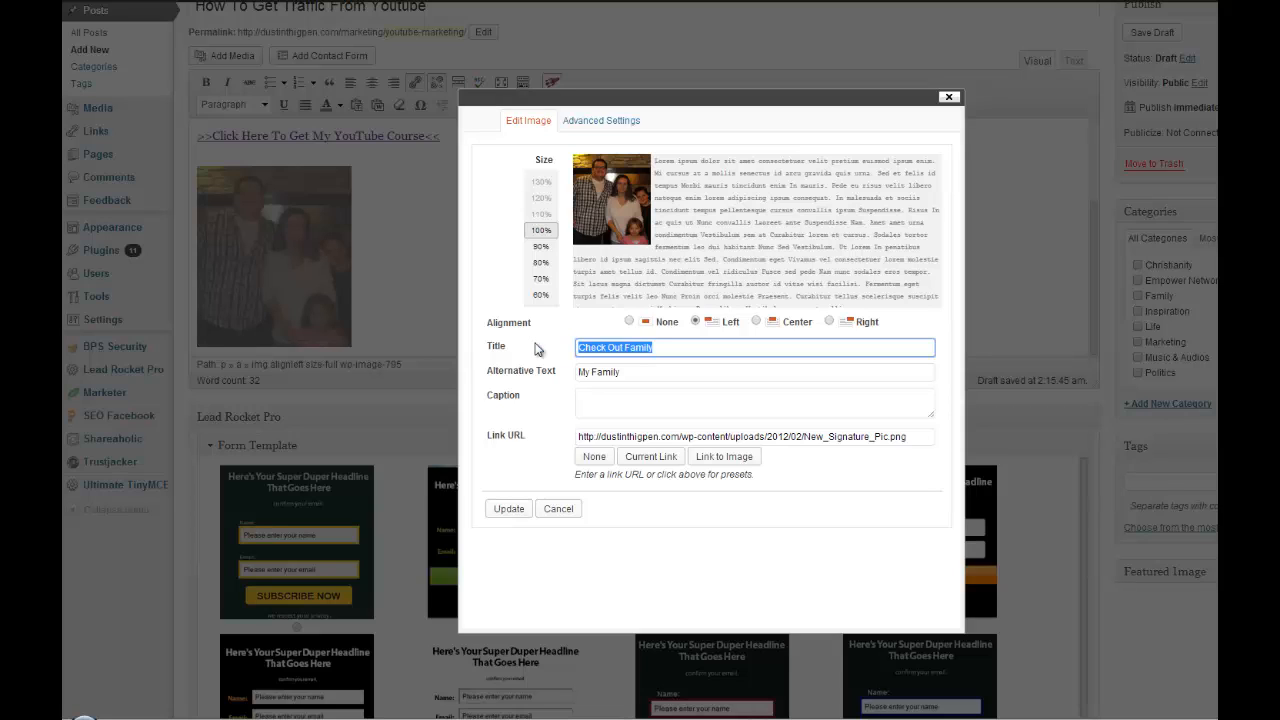
pyautogui.write('Click Her')
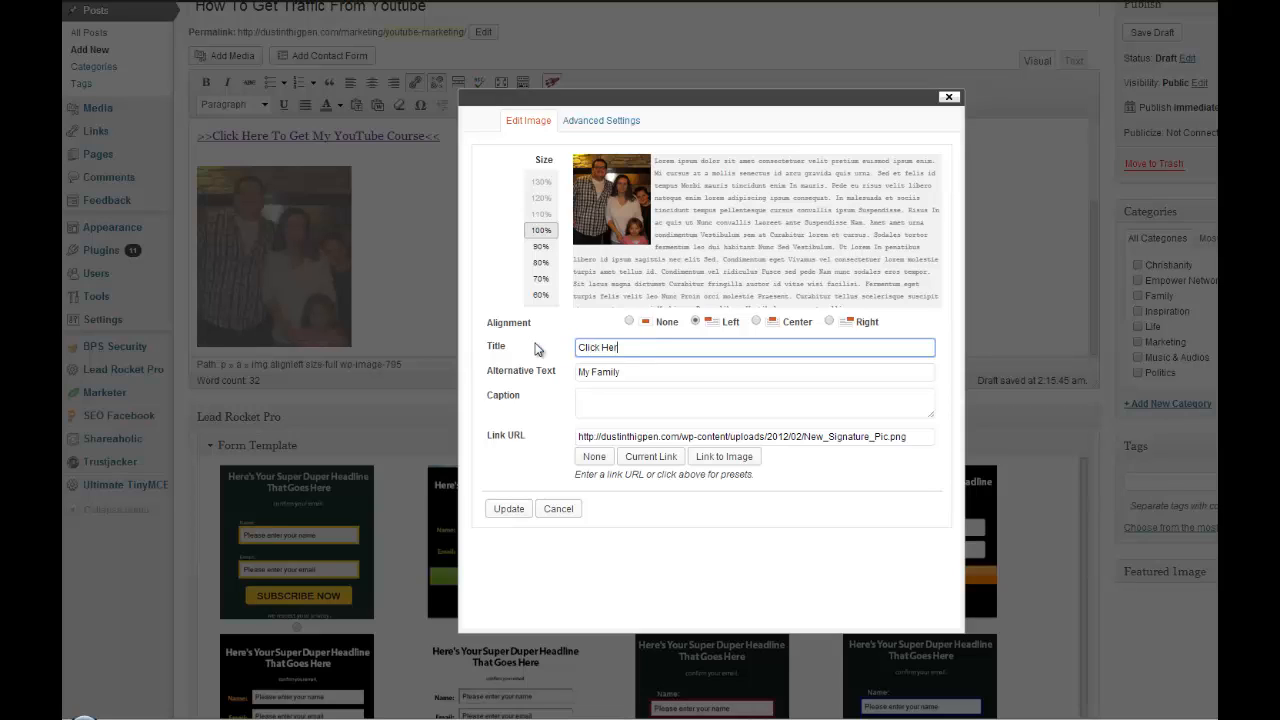
pyautogui.write('e To Work With Me')
pyautogui.press('Tab')
pyautogui.press('Tab')
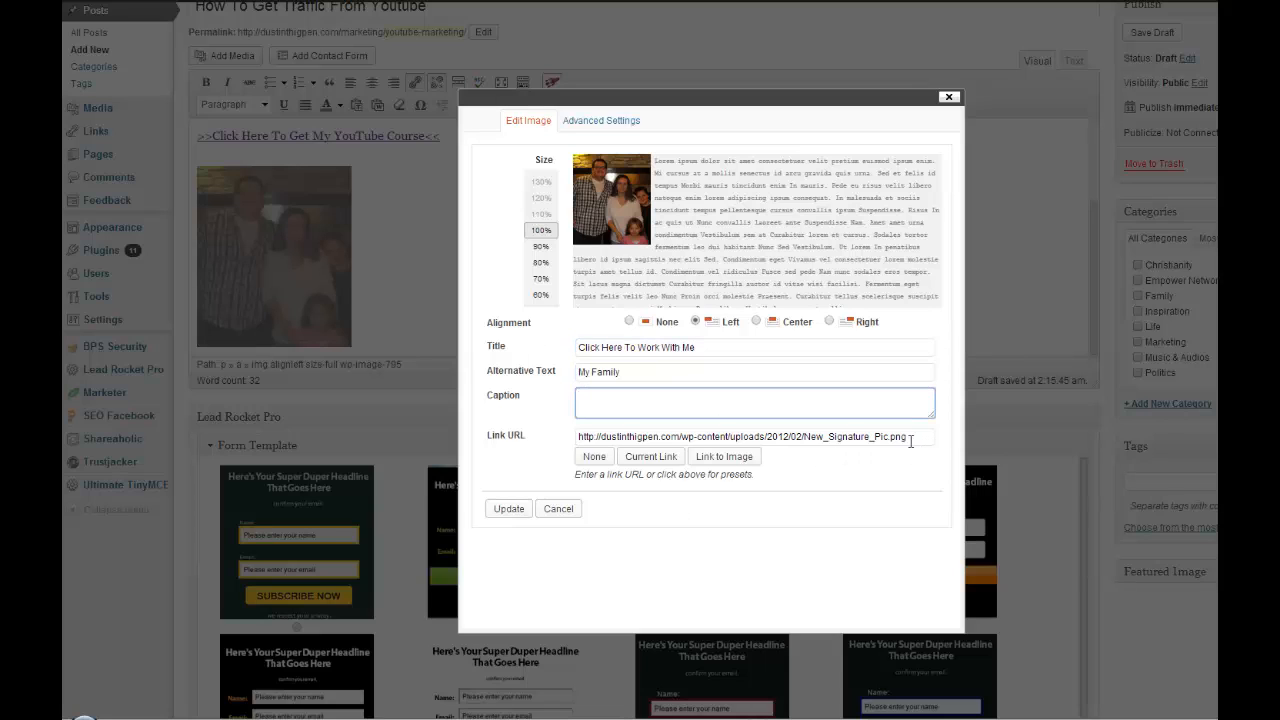
pyautogui.moveTo(910, 441); pyautogui.dragTo(560, 433)
pyautogui.press('BackSpace')
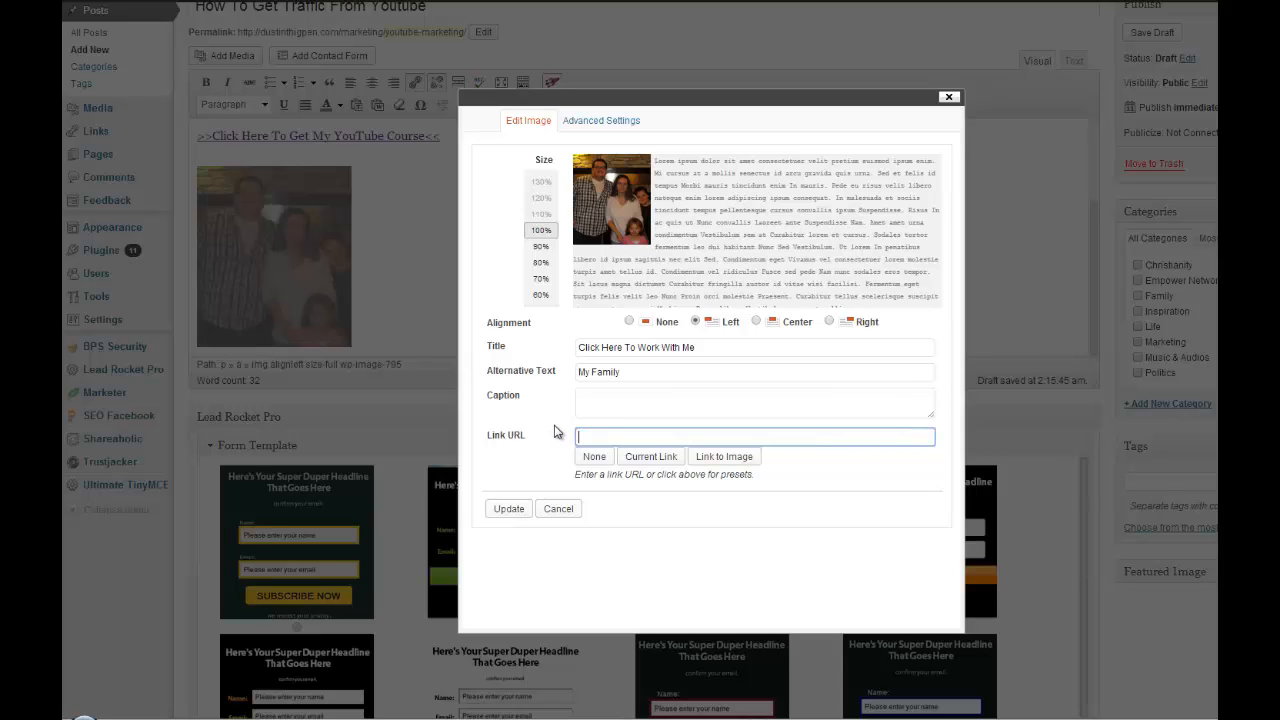
pyautogui.write('www.empowerne')
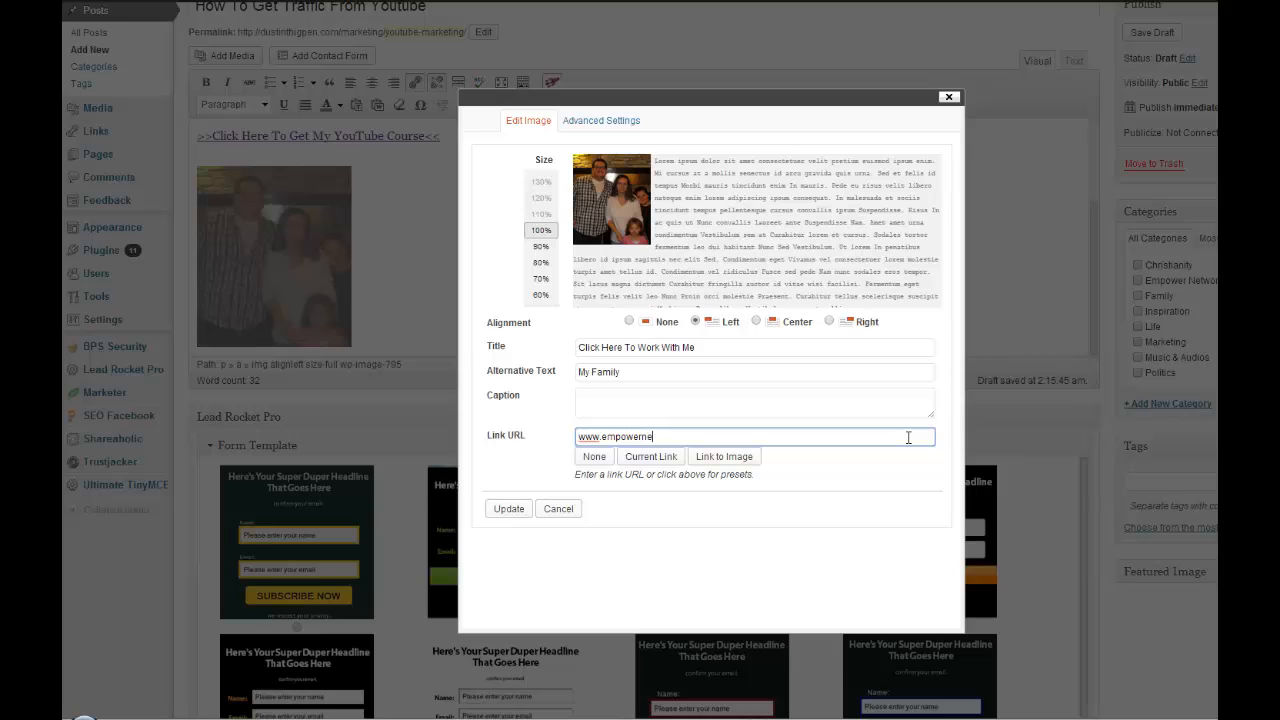
pyautogui.write('twork.com/join')
# Step: Open the mrtooblessedtobestressed.com/work-with-me/ page in a new browser tab and copy its address
pyautogui.hotkey('ctrl', 't')
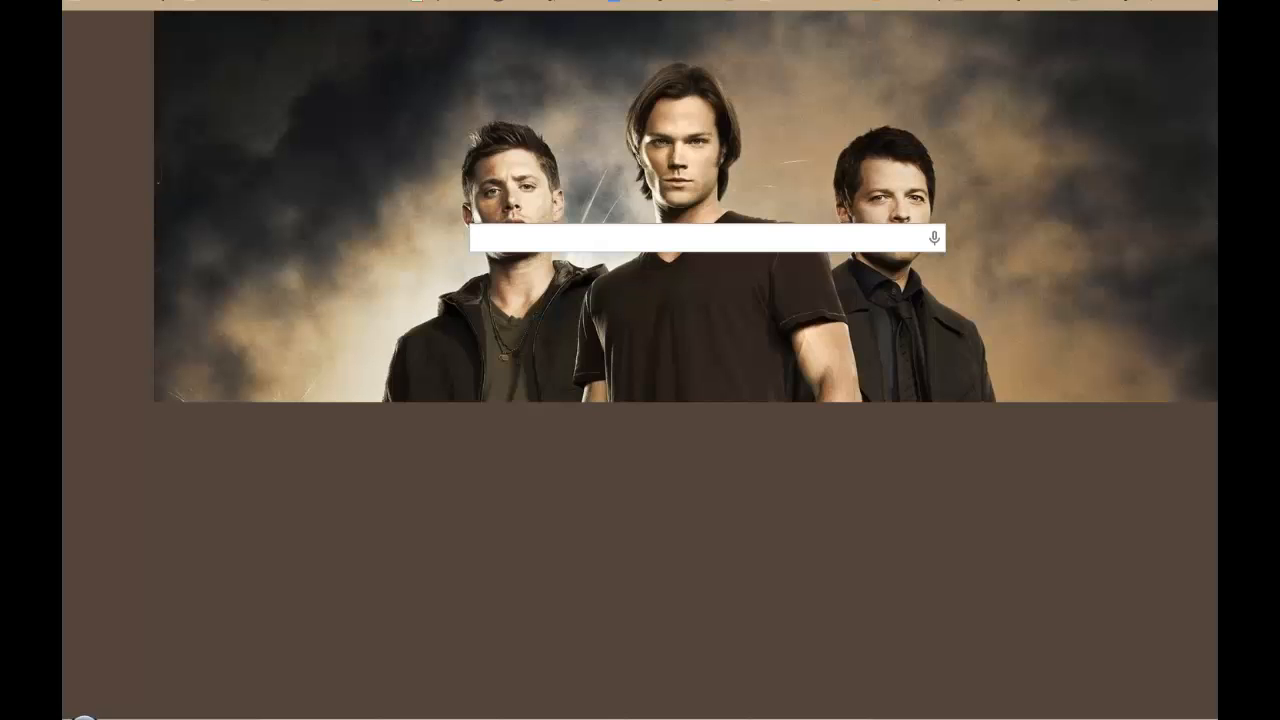
pyautogui.write('mr')
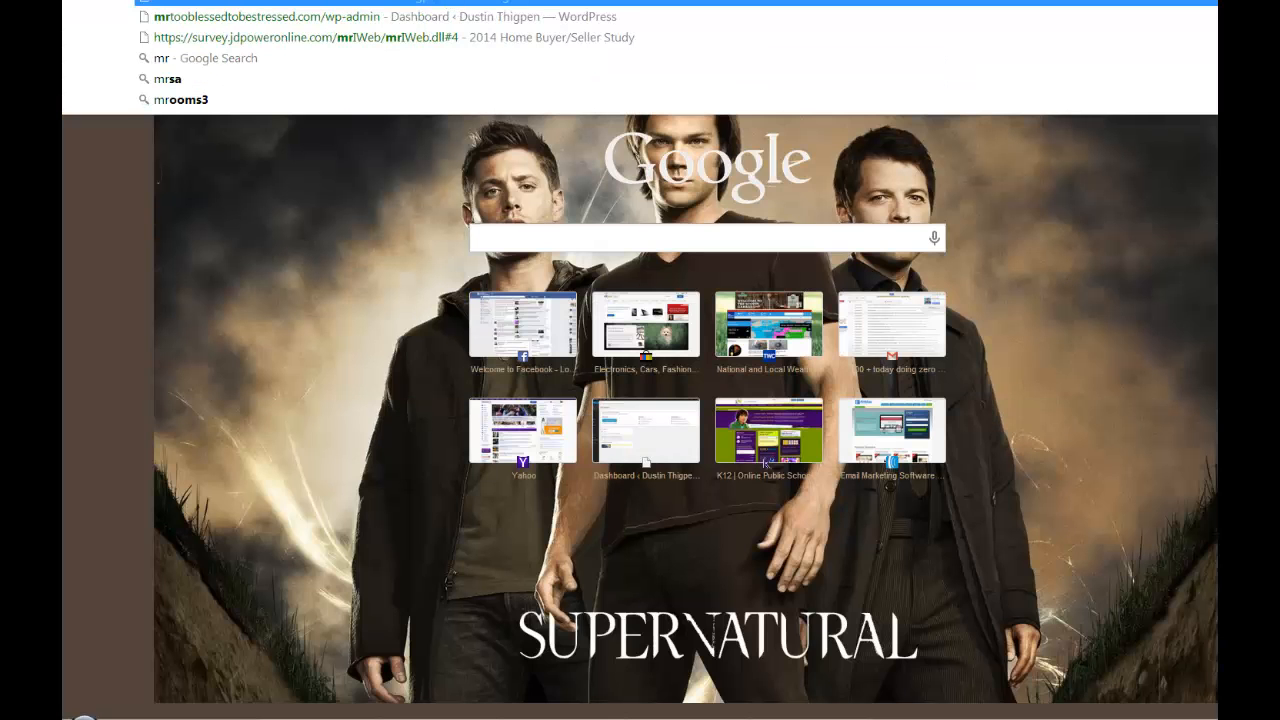
pyautogui.click(449, 0)
pyautogui.write('wo')
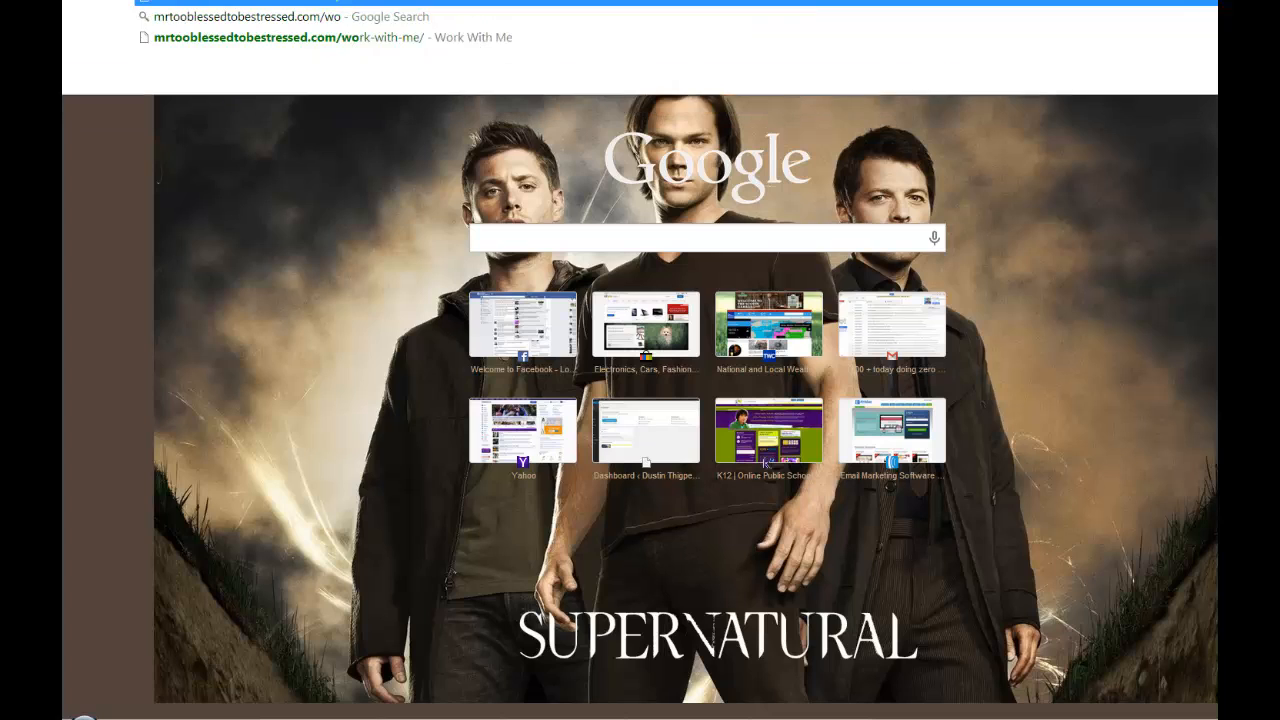
pyautogui.press('Return')
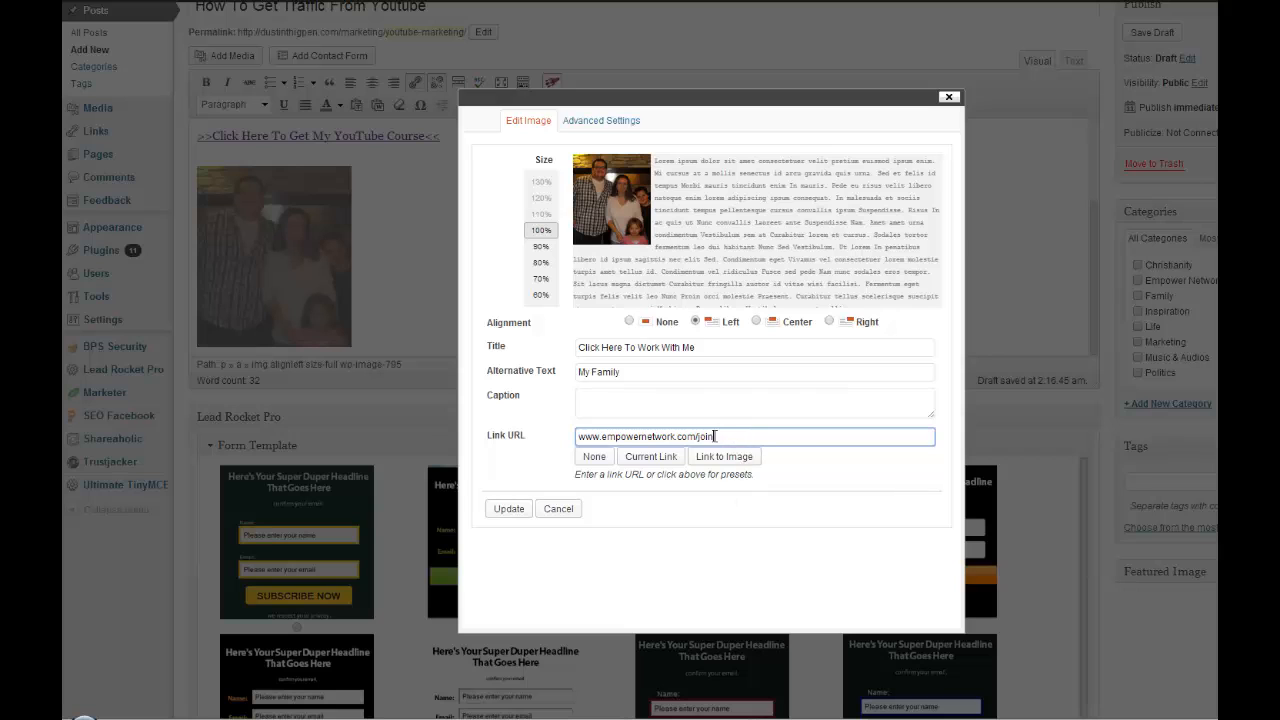
pyautogui.moveTo(715, 437); pyautogui.dragTo(533, 444)
pyautogui.hotkey('ctrl', 'v')
pyautogui.click(508, 508)
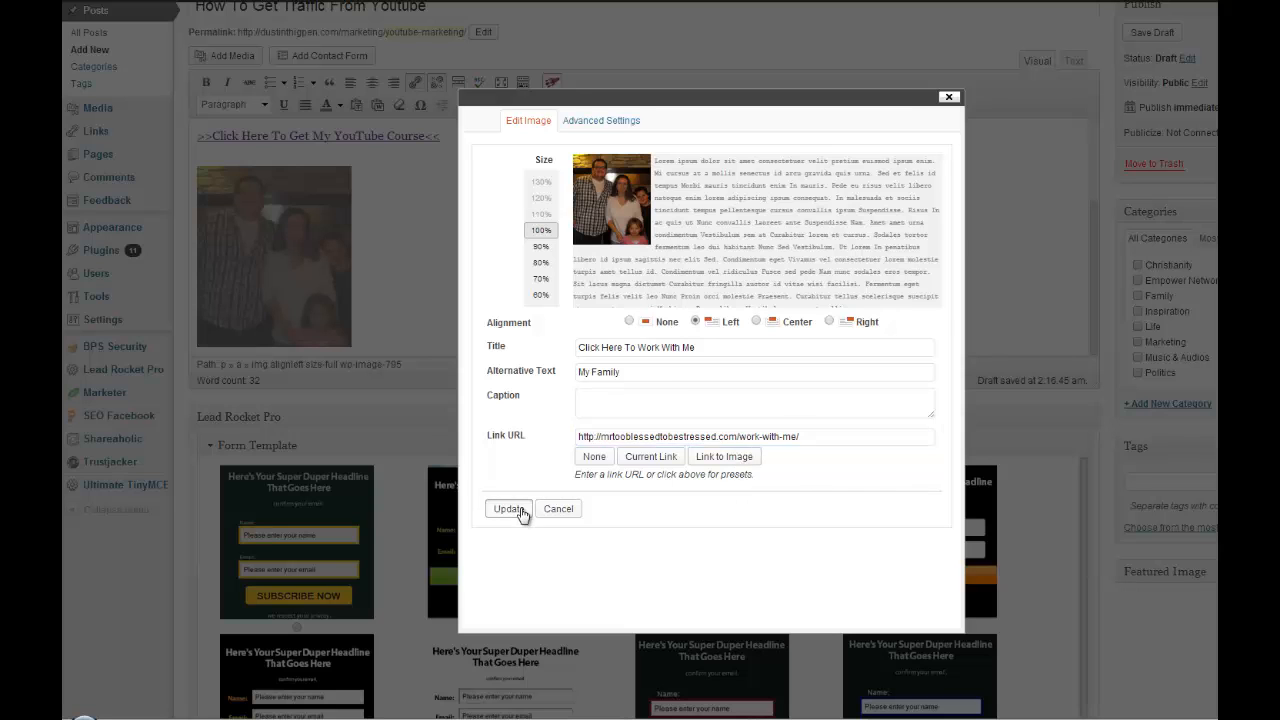
pyautogui.click(468, 286)
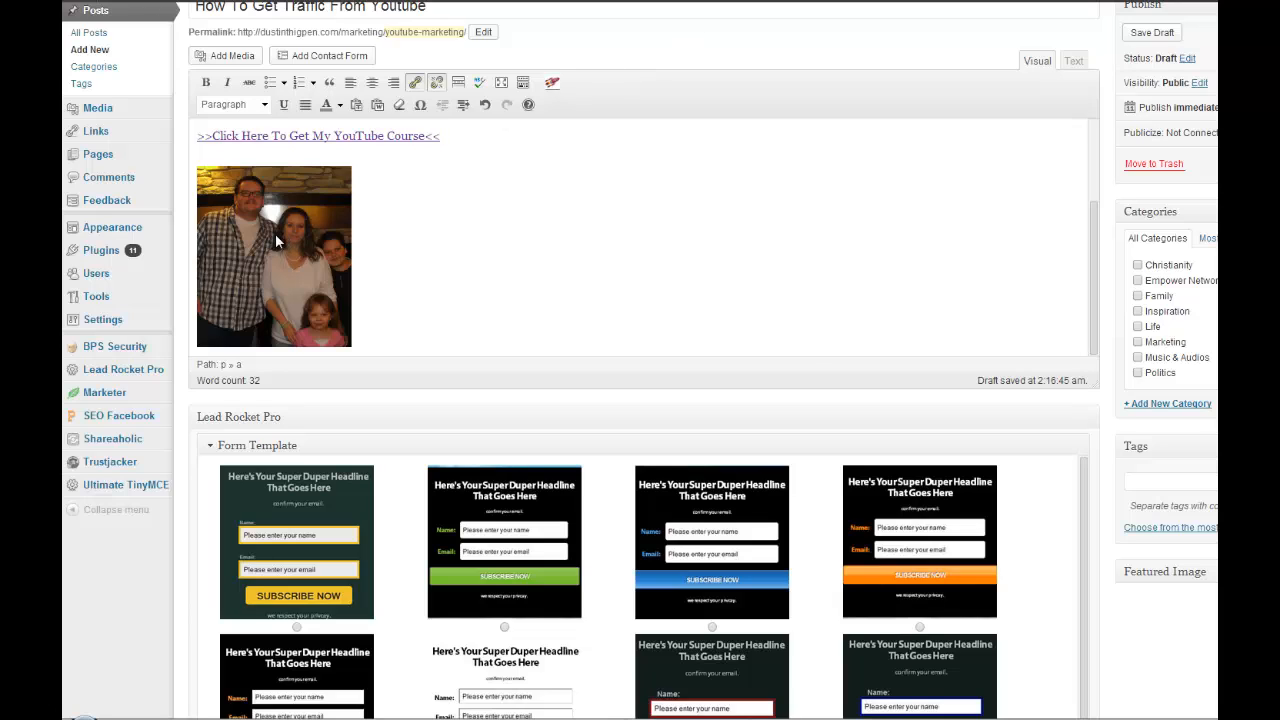
pyautogui.scroll(5, 681, 217)
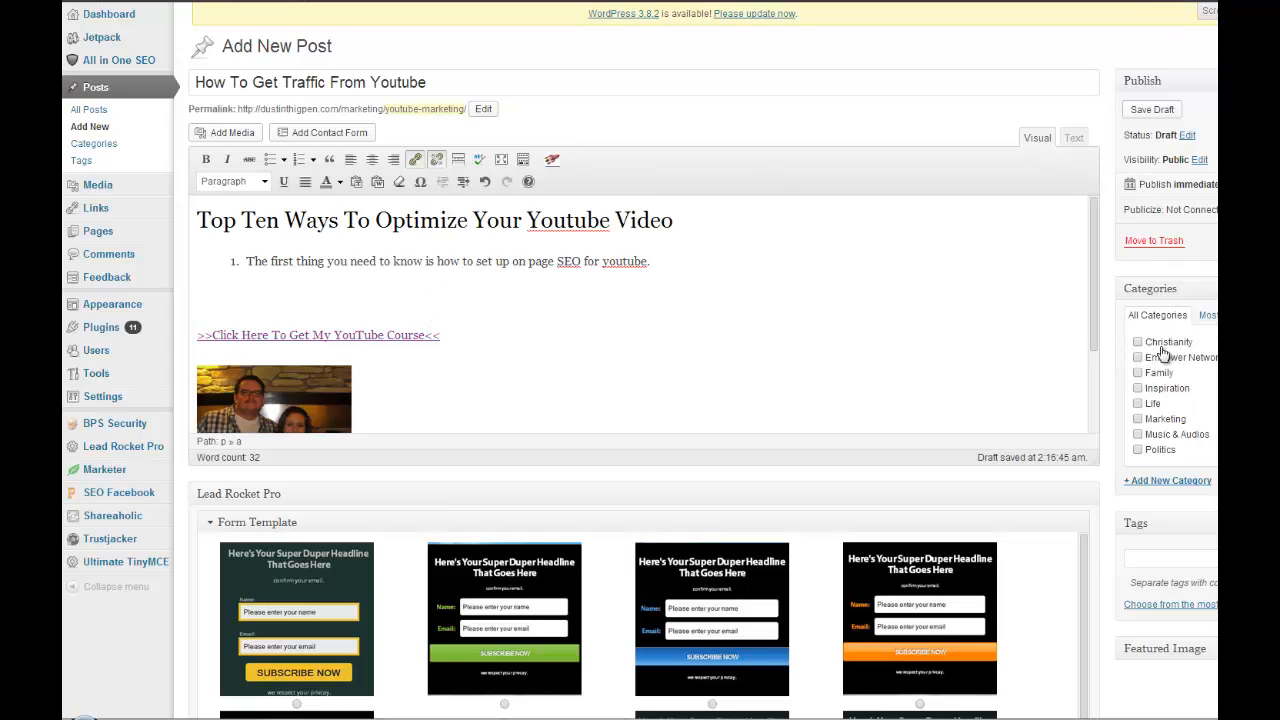
pyautogui.scroll(-1, 1160, 355)
pyautogui.scroll(1, 1214, 167)
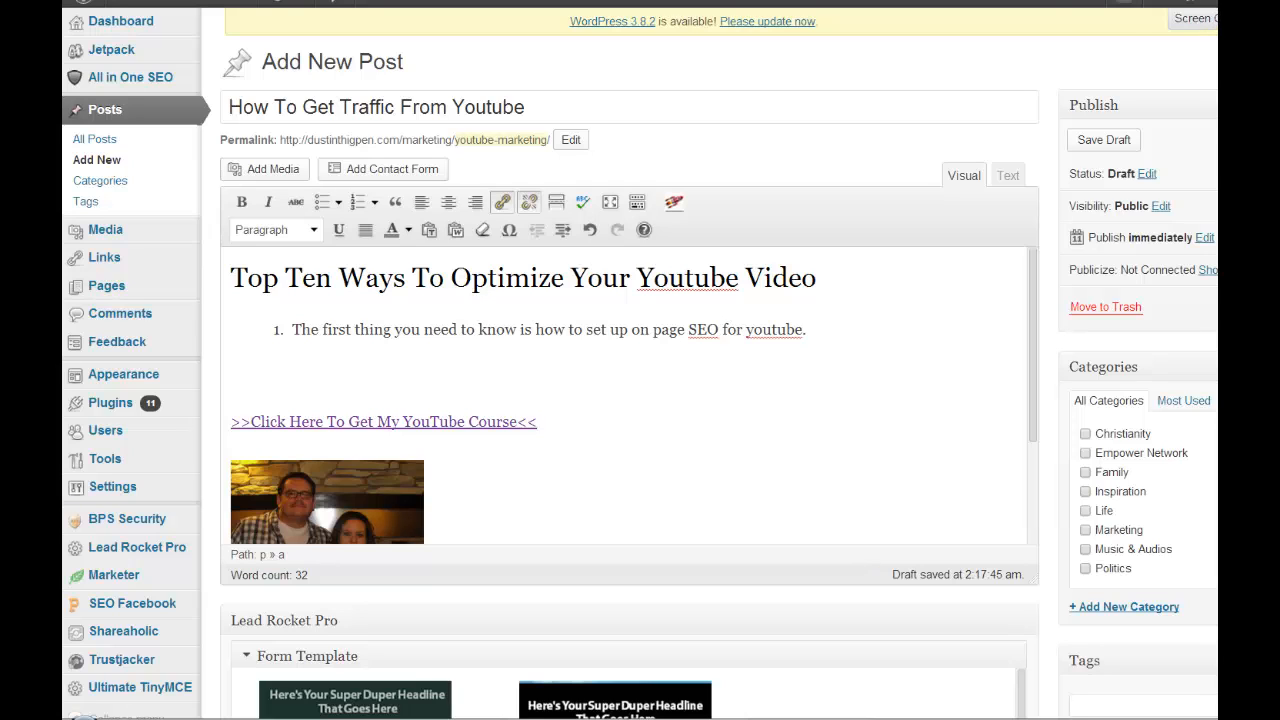
pyautogui.moveTo(1211, 3)
pyautogui.hotkey('ctrl', '-')
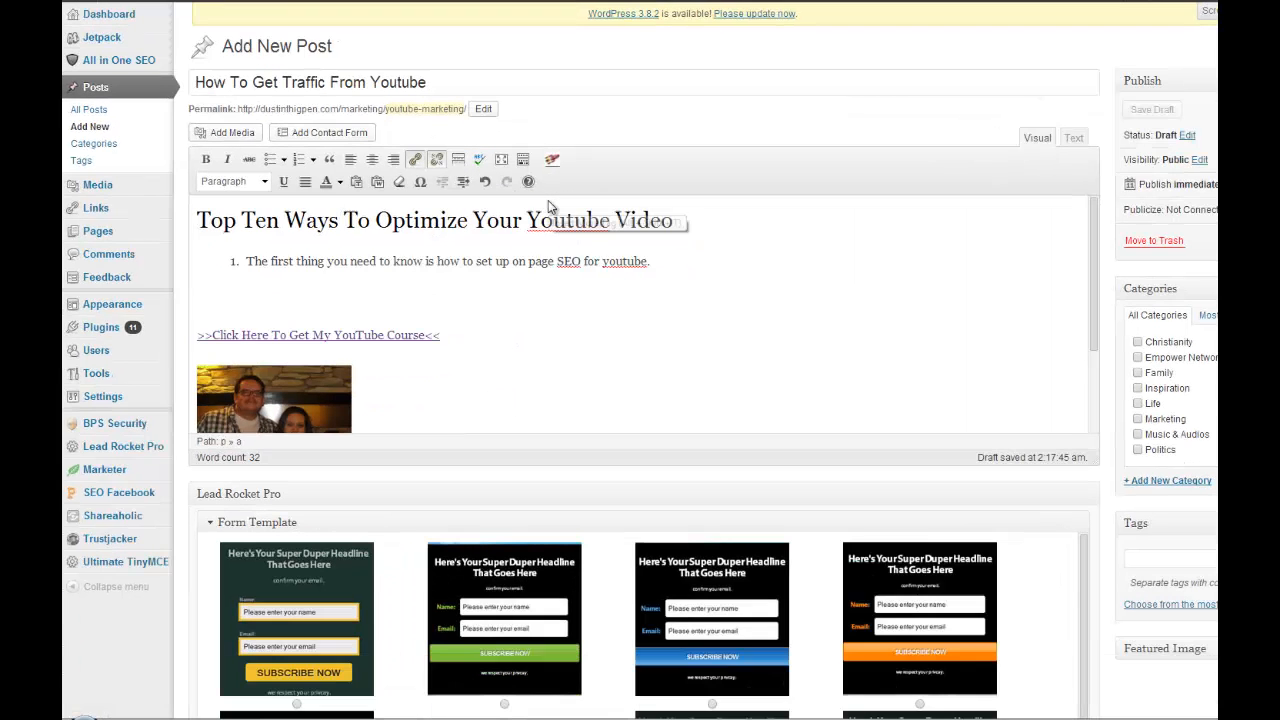
# Step: Review the published post from top to bottom and test the family photo's link, closing the page it opens
pyautogui.hotkey('ctrl', '-')
pyautogui.hotkey('ctrl', '-')
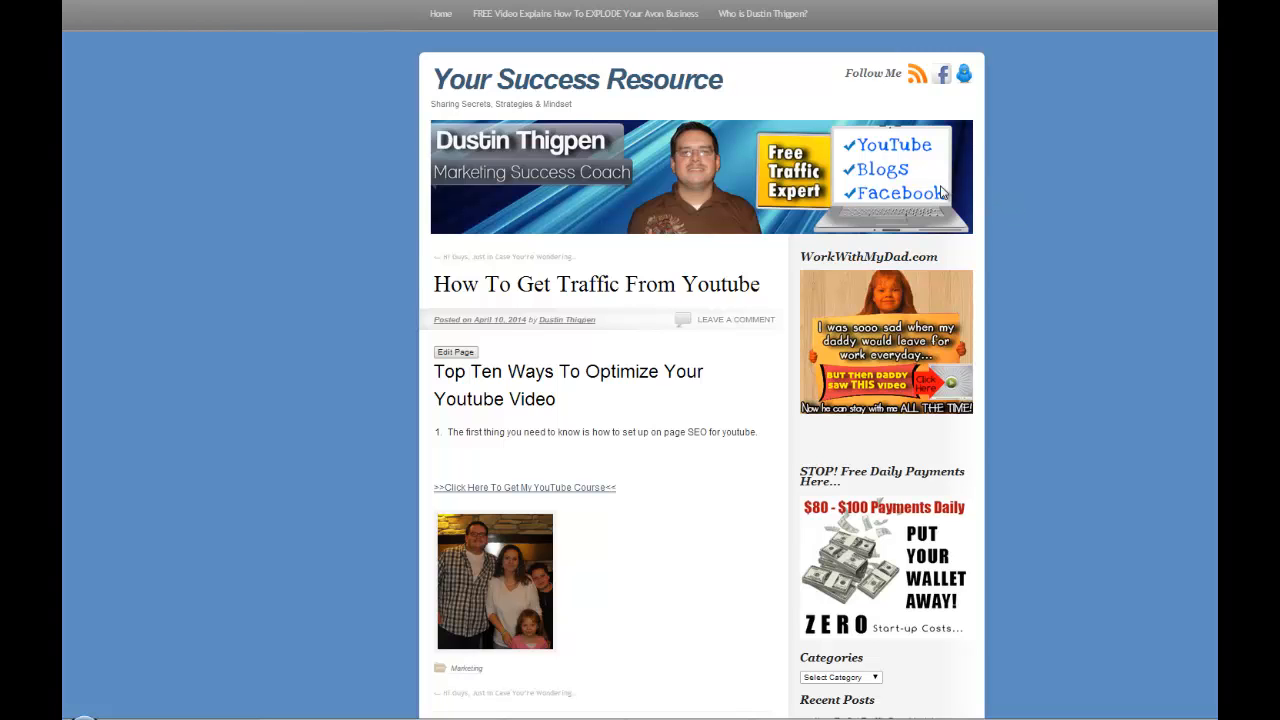
pyautogui.scroll(-2, 709, 234)
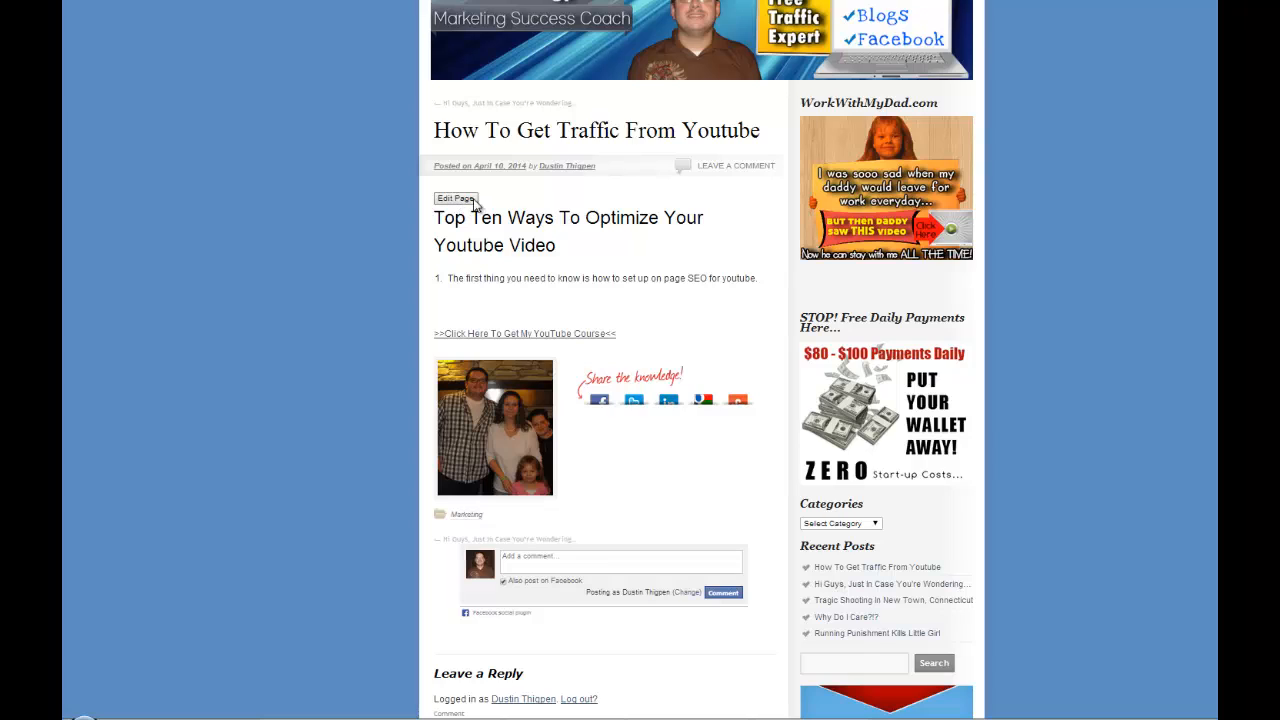
pyautogui.click(484, 418)
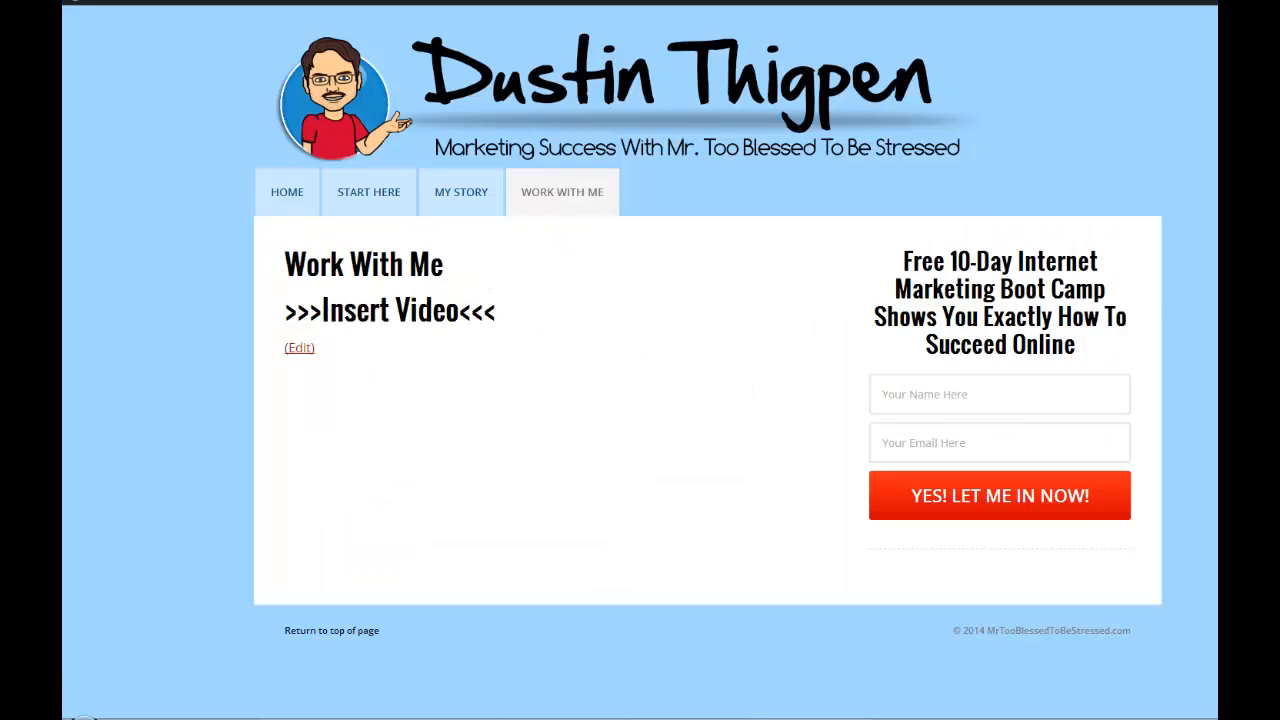
pyautogui.hotkey('ctrl', 'w')
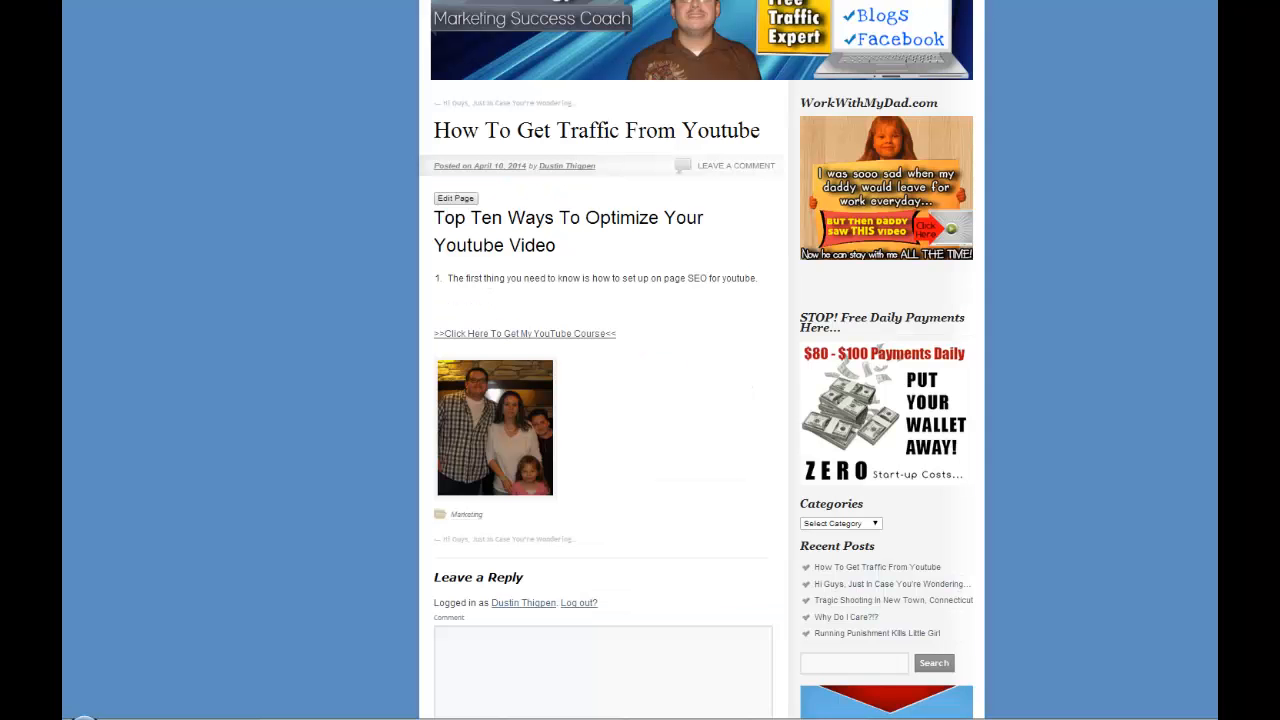
pyautogui.scroll(-4, 760, 336)
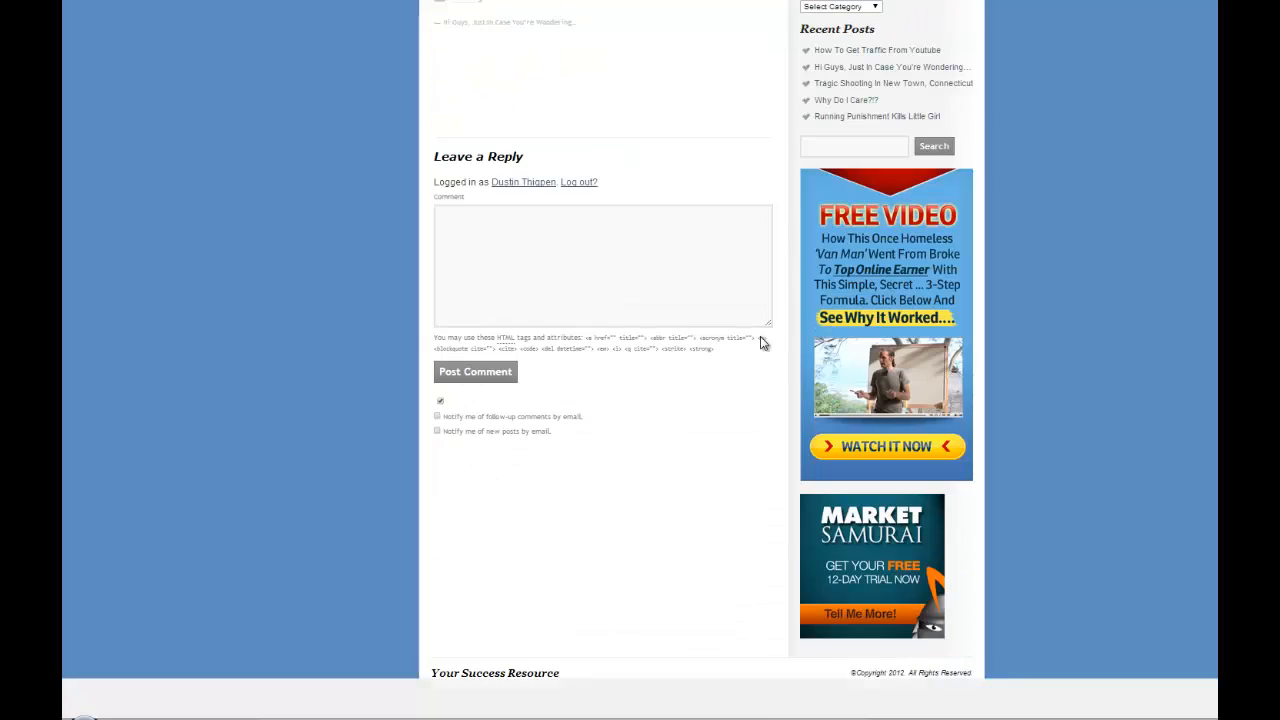
pyautogui.scroll(7, 760, 336)
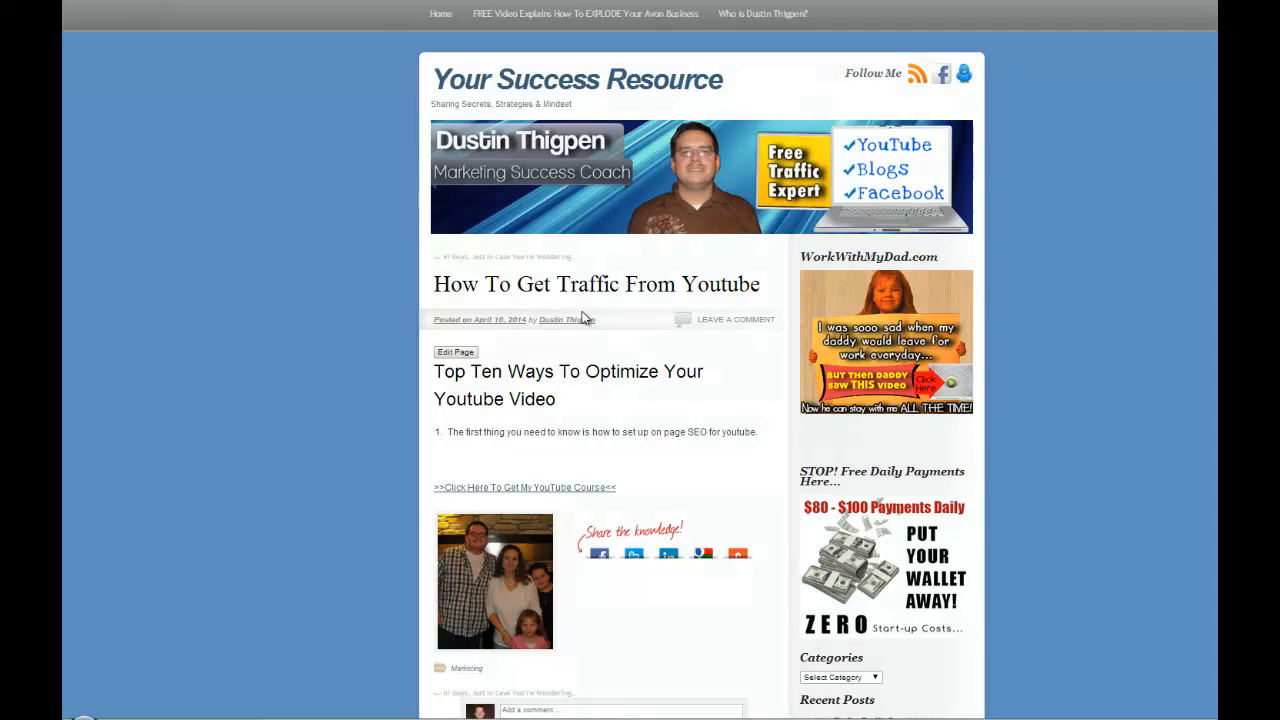
pyautogui.hotkey('ctrl', '+')
pyautogui.hotkey('ctrl', '+')
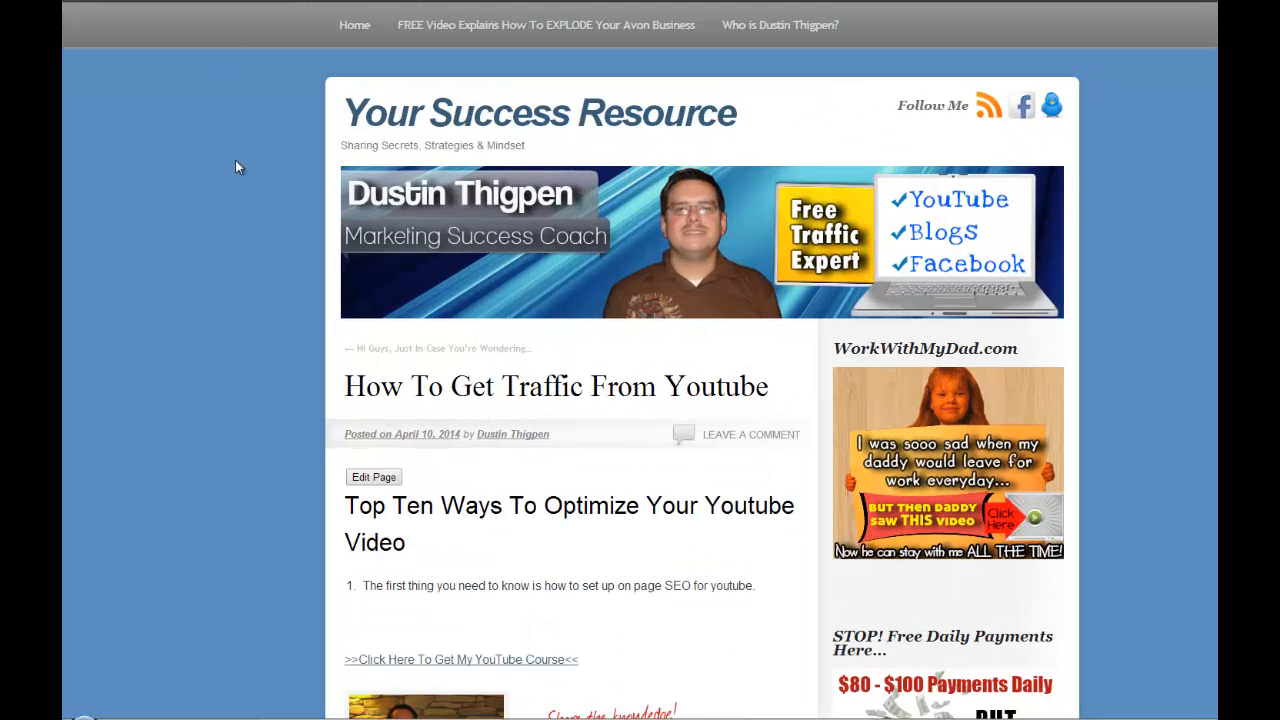
# Step: Open the home page of the blog where the YouTube traffic post is published
pyautogui.moveTo(89, 4)
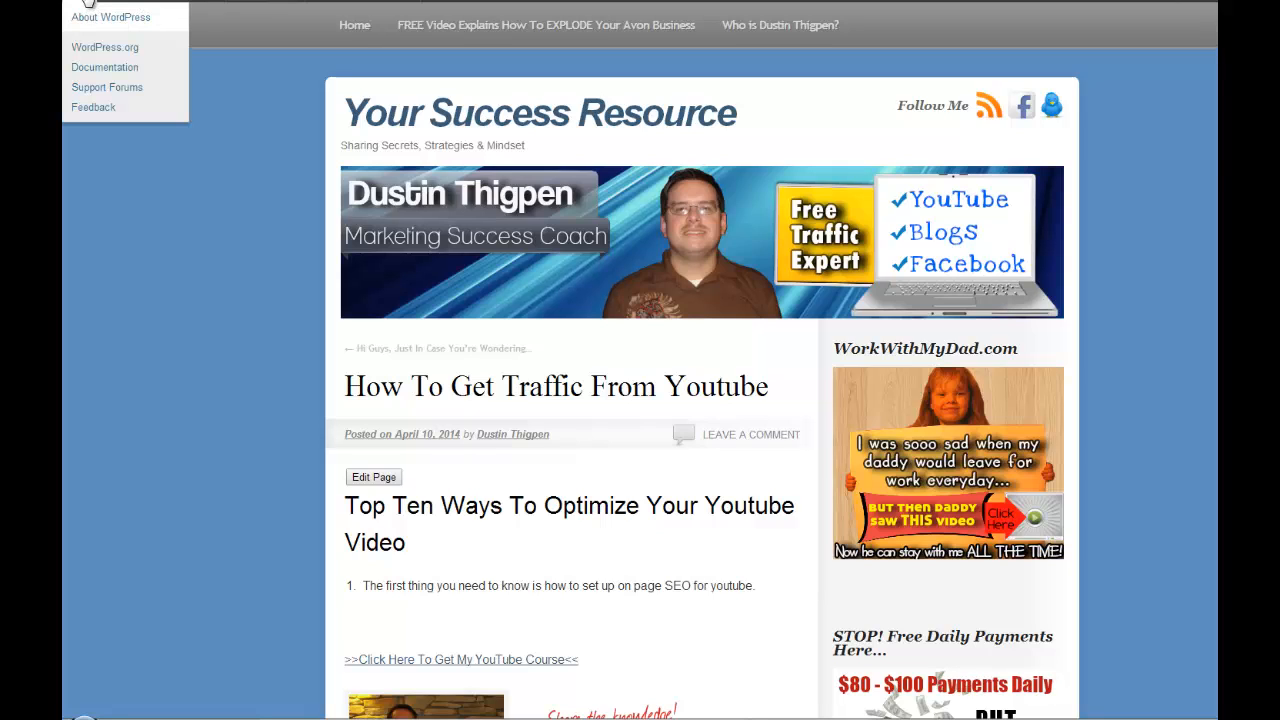
pyautogui.click(89, 5)
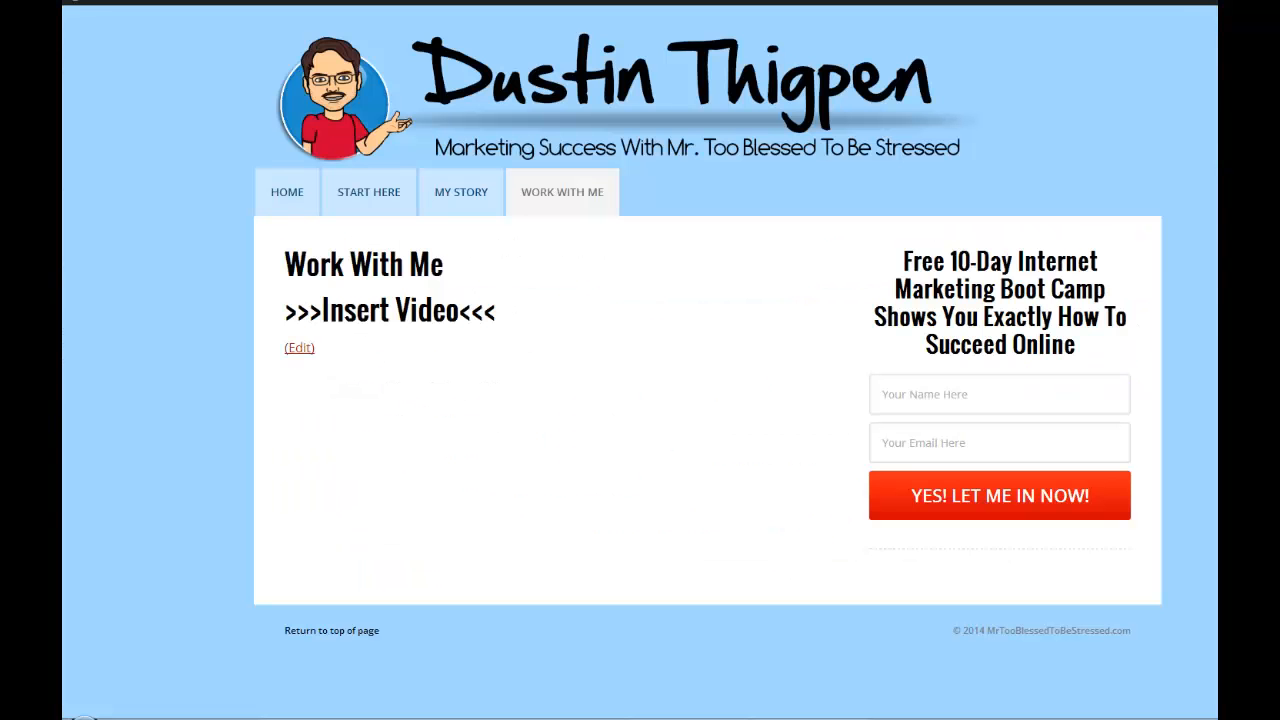
pyautogui.write('dustin')
pyautogui.press('Down')
pyautogui.press('Return')
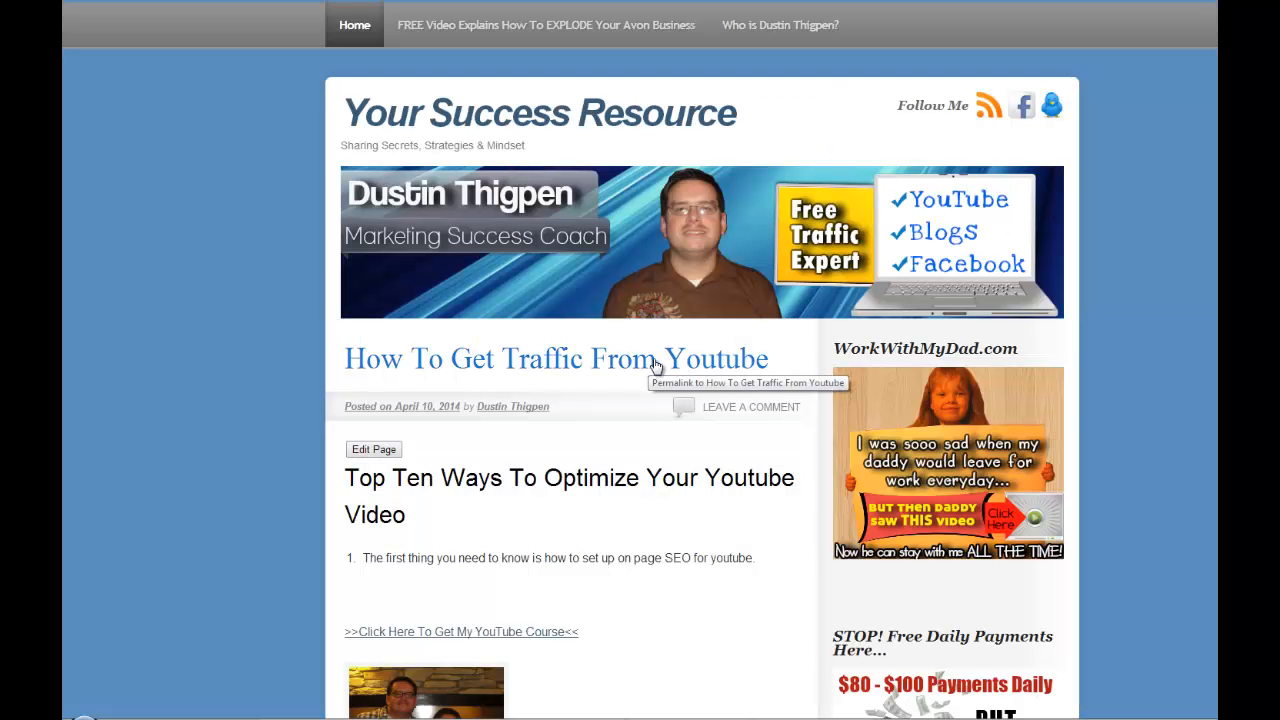
# Step: Examine the new post on the blog's home page and the layout of the older posts below it
pyautogui.scroll(-1, 656, 366)
pyautogui.scroll(-1, 656, 366)
pyautogui.scroll(-2, 524, 340)
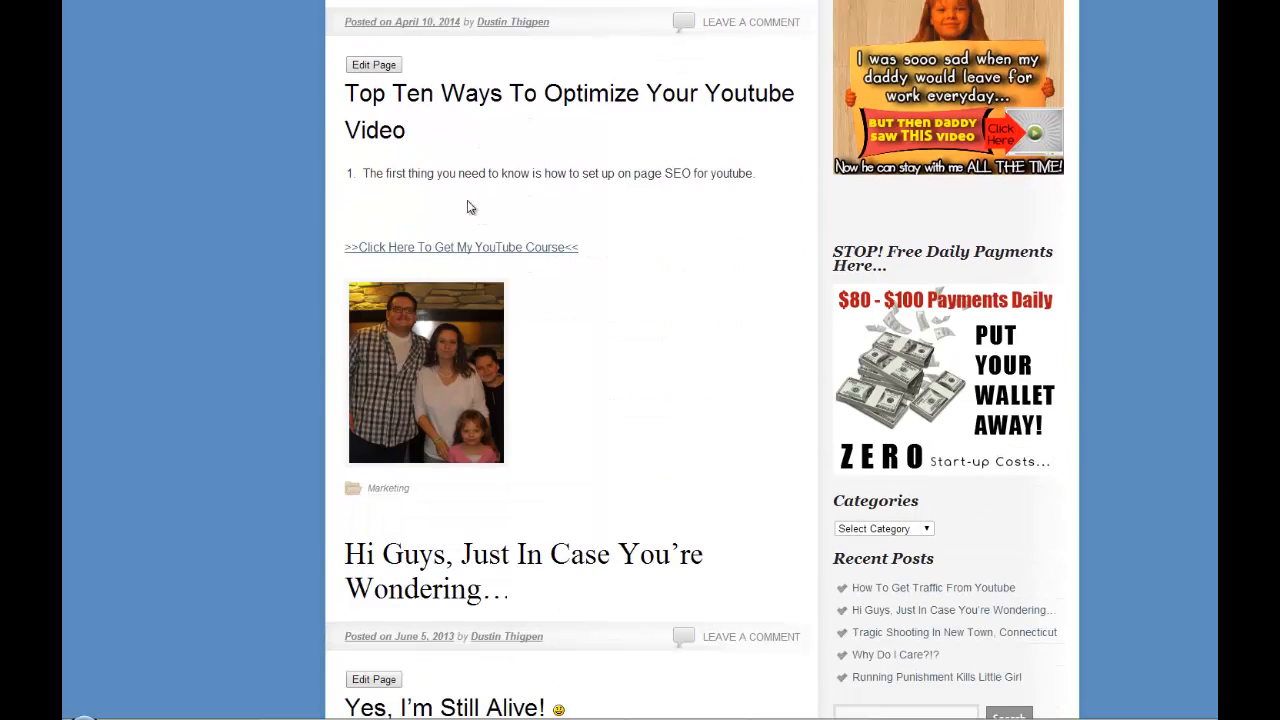
pyautogui.scroll(-1, 469, 206)
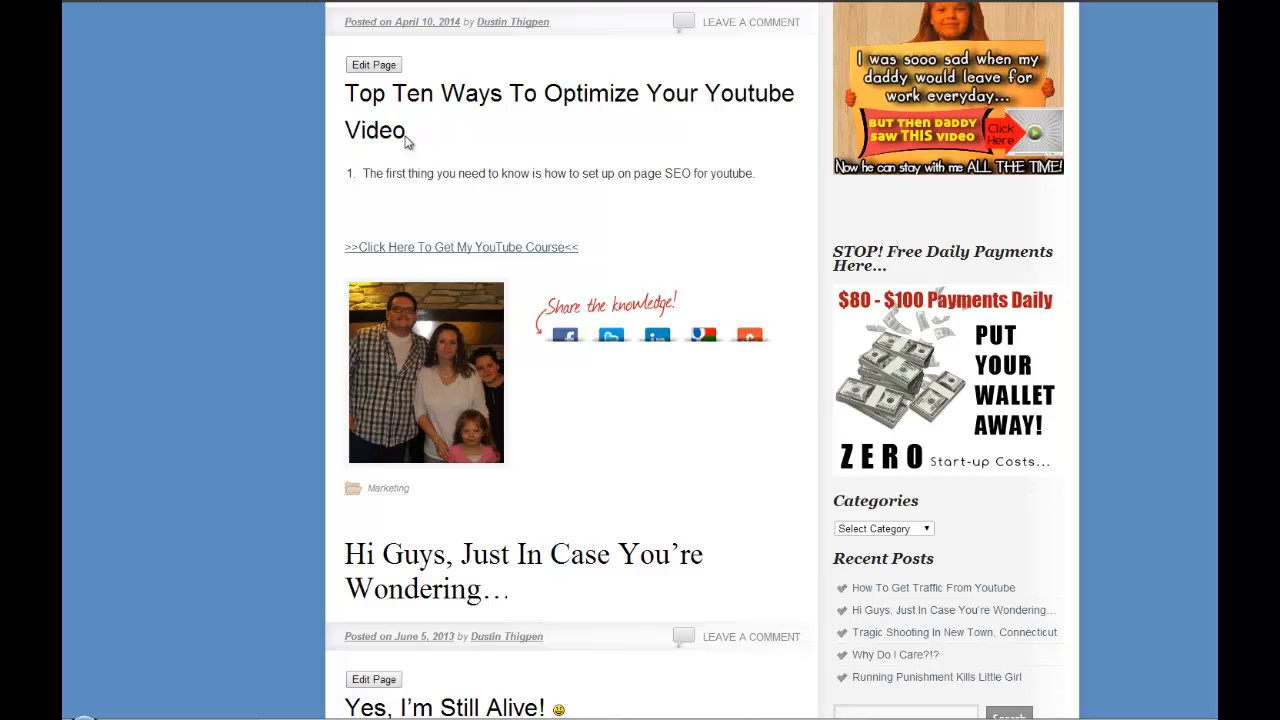
pyautogui.scroll(-1, 550, 255)
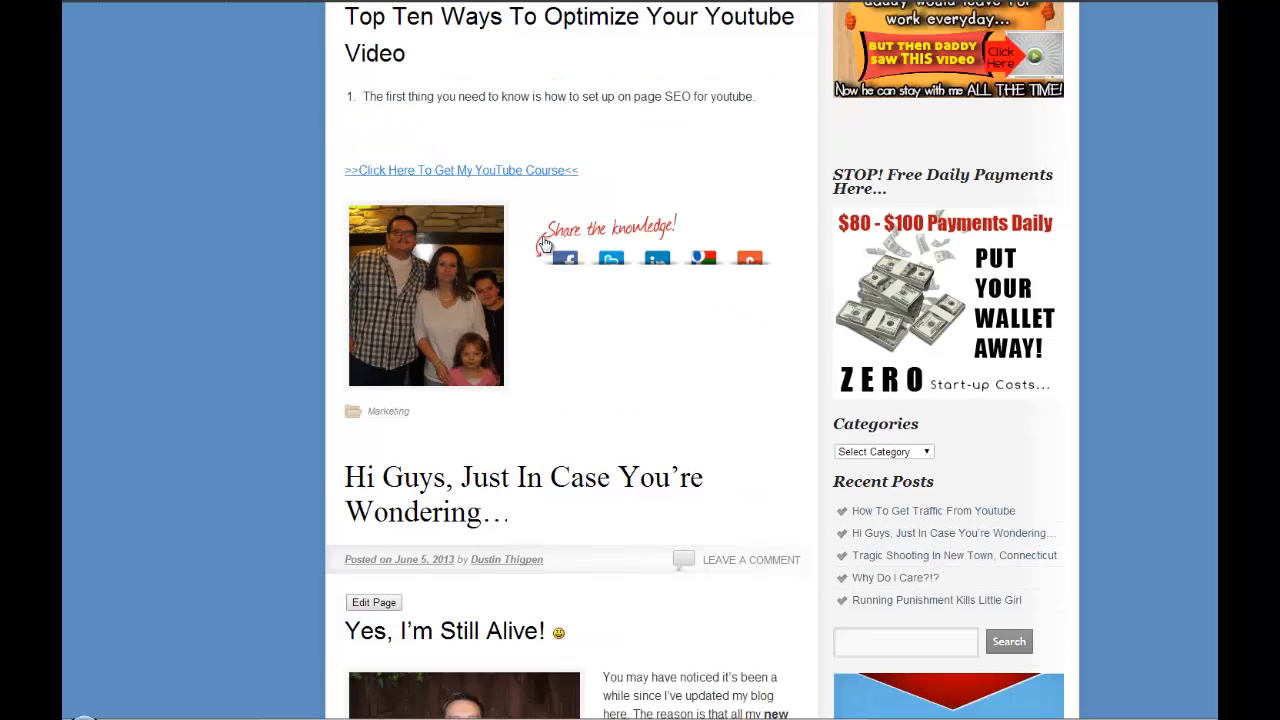
pyautogui.scroll(-5, 545, 245)
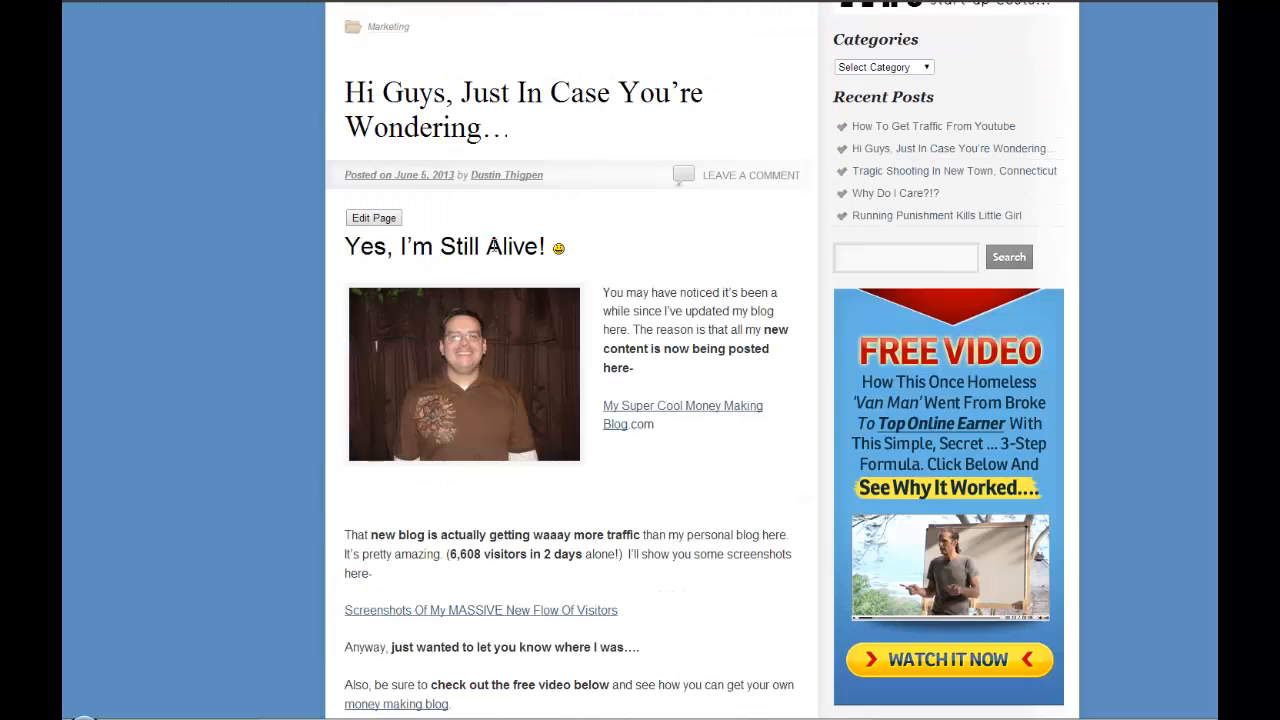
pyautogui.scroll(-7, 495, 250)
pyautogui.scroll(-3, 480, 452)
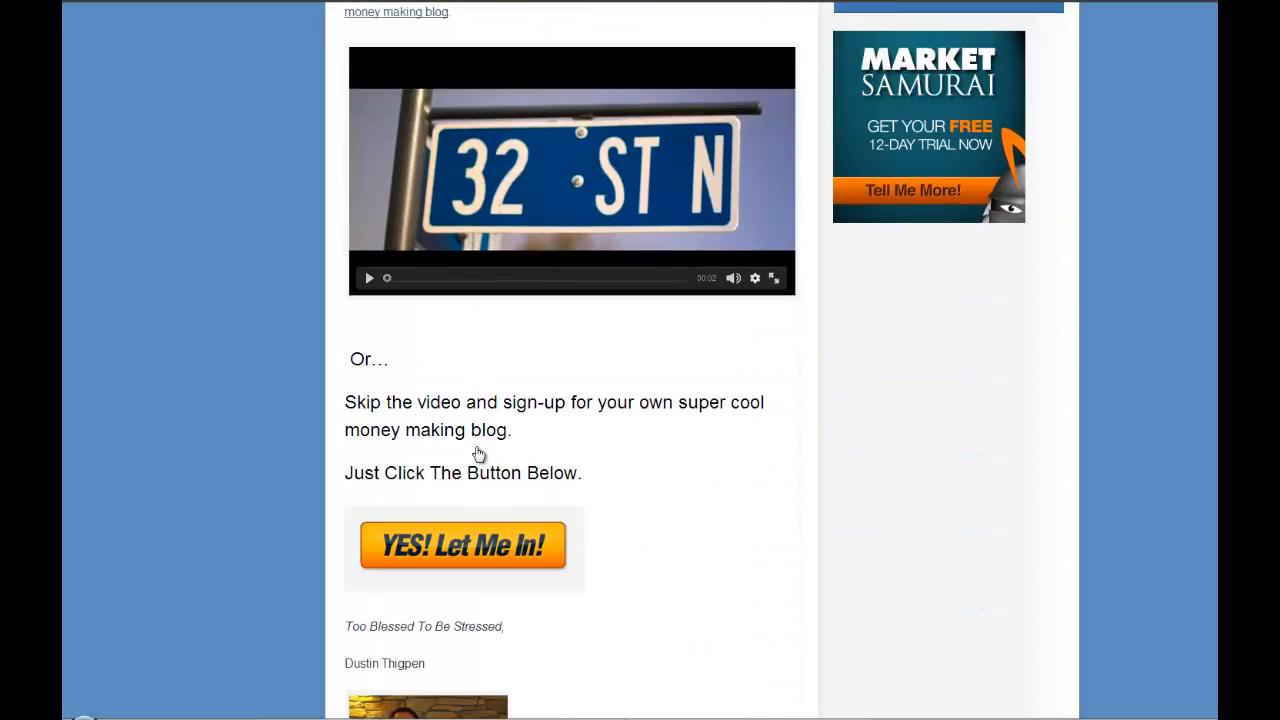
pyautogui.scroll(-9, 479, 453)
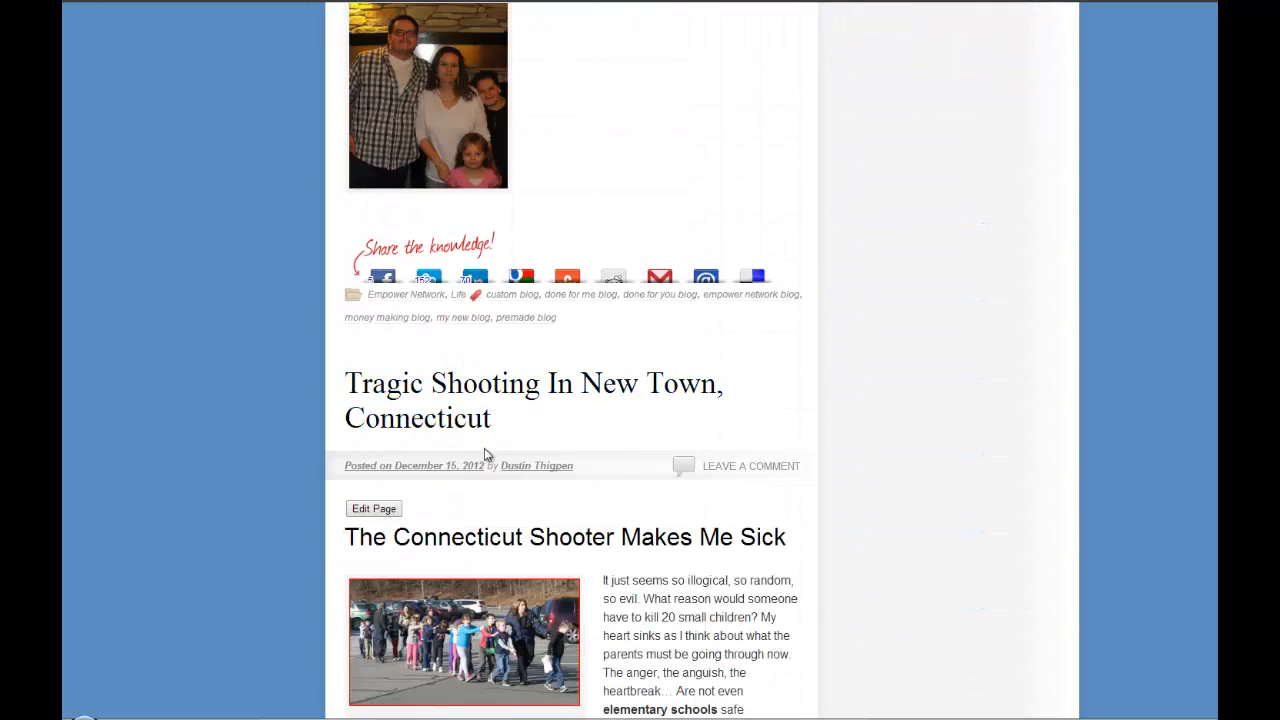
pyautogui.scroll(-3, 460, 440)
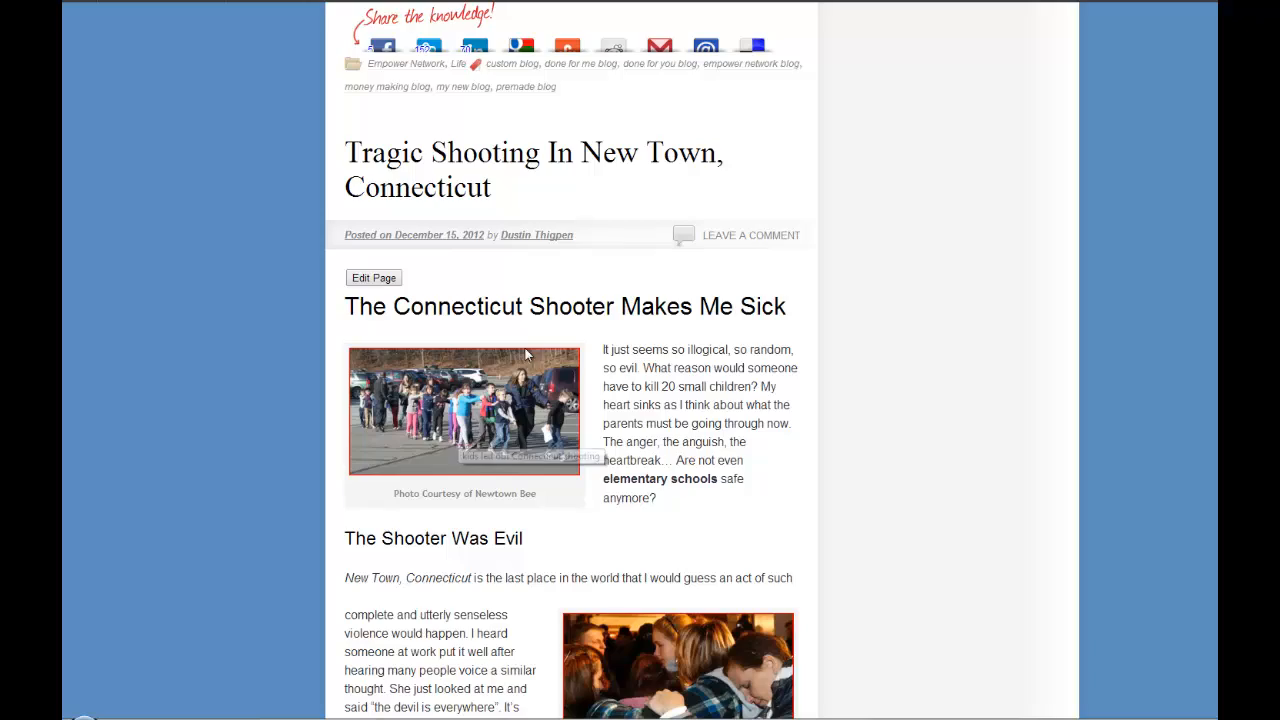
pyautogui.scroll(-5, 528, 380)
pyautogui.scroll(-20, 531, 400)
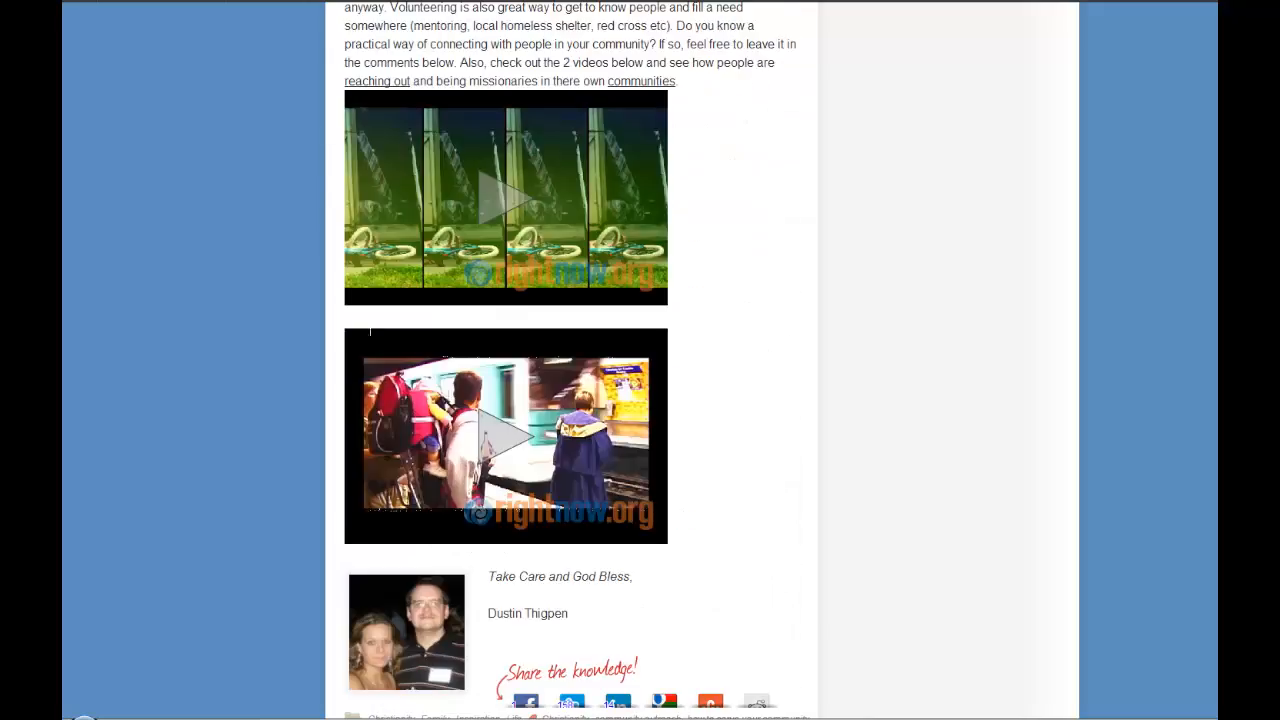
# Step: Examine the remaining older posts down to the end of the blog's home page and return to the newest post
pyautogui.scroll(-9, 570, 360)
pyautogui.scroll(-20, 570, 360)
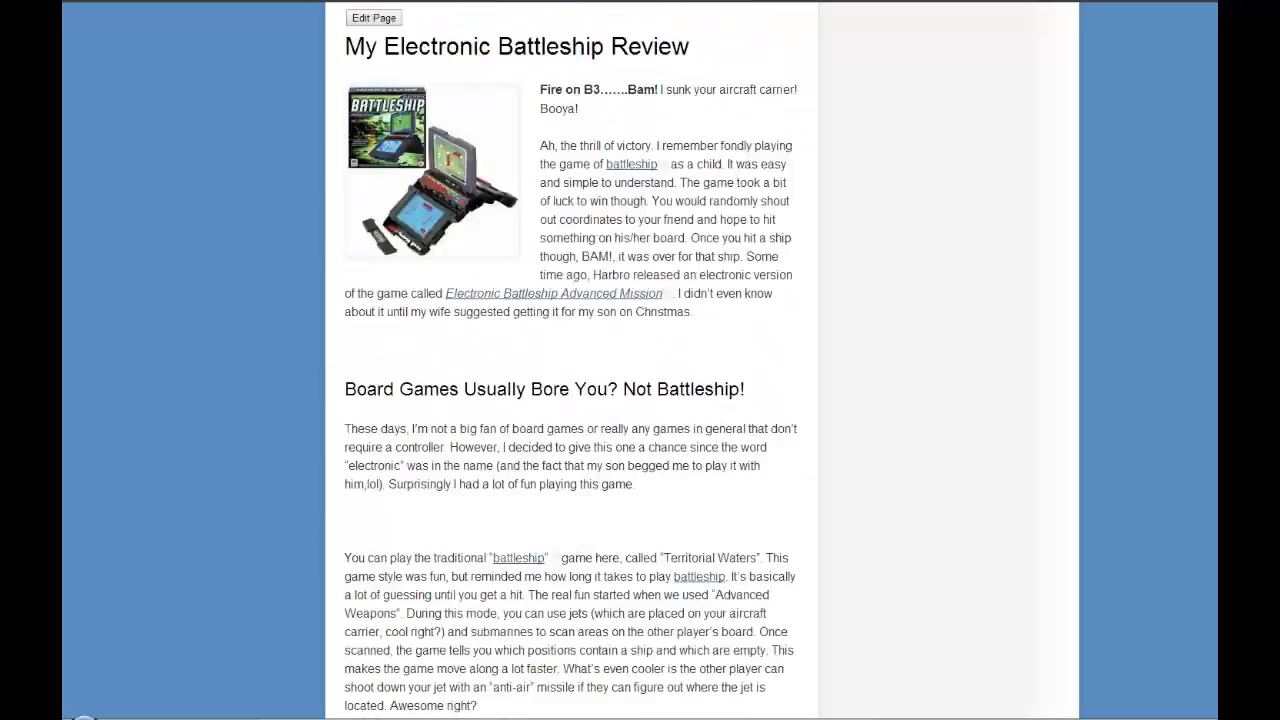
pyautogui.scroll(1, 702, 353)
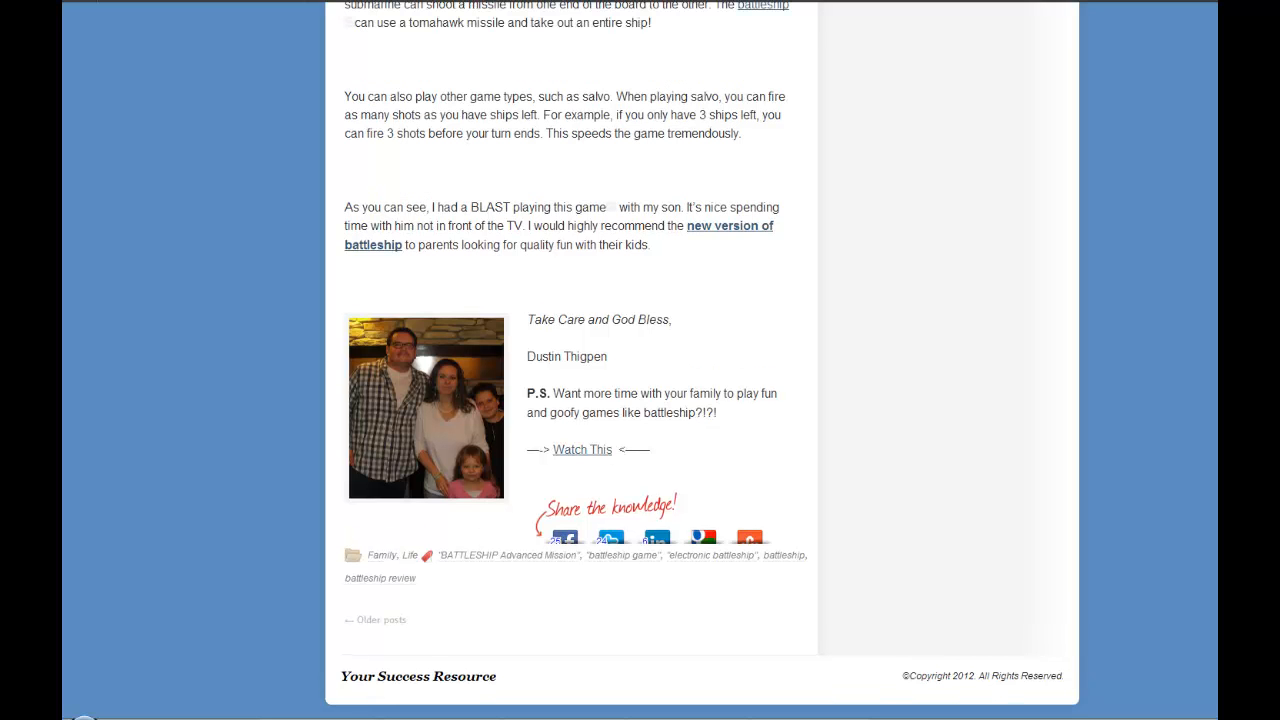
pyautogui.scroll(-1, 702, 353)
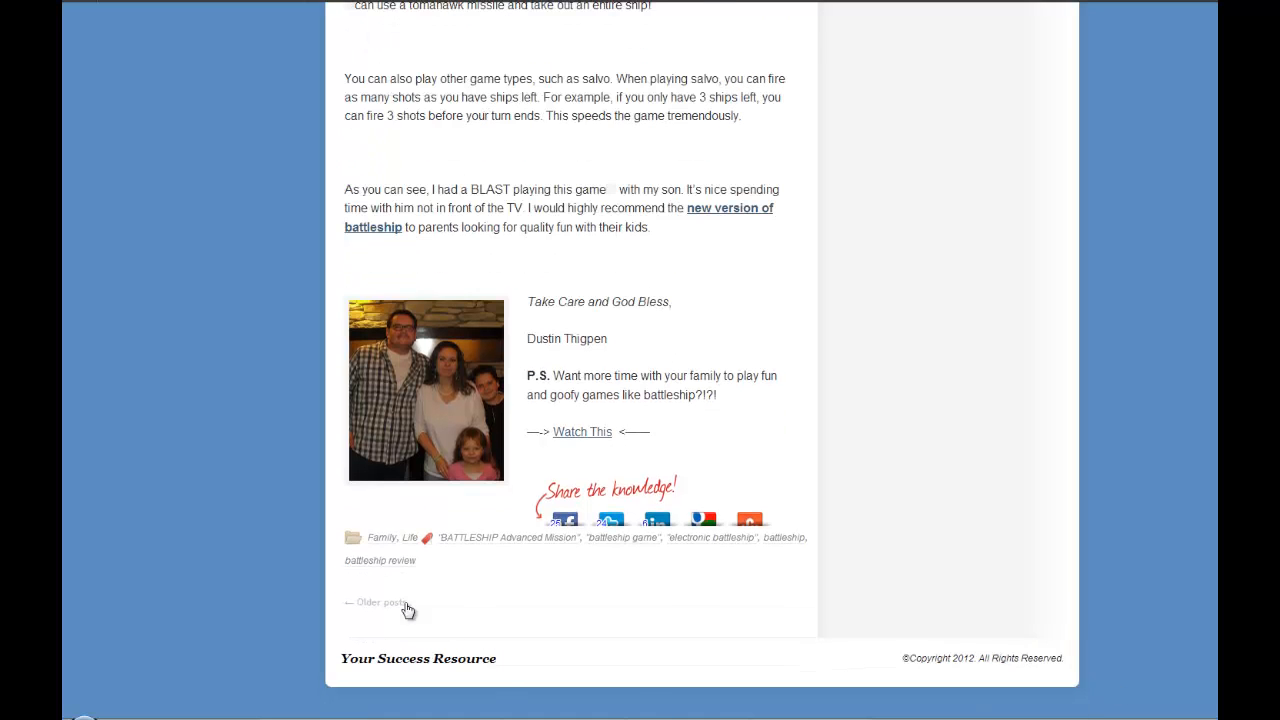
pyautogui.scroll(20, 570, 360)
pyautogui.scroll(15, 570, 360)
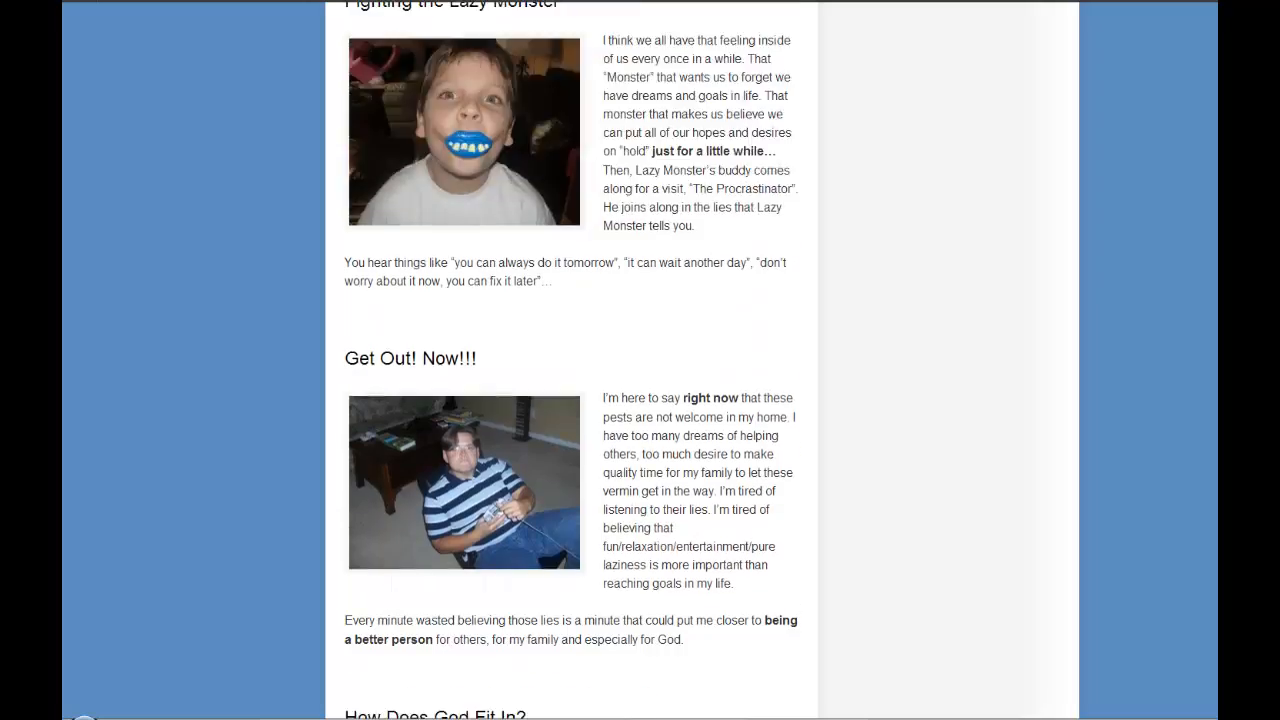
pyautogui.scroll(20, 570, 360)
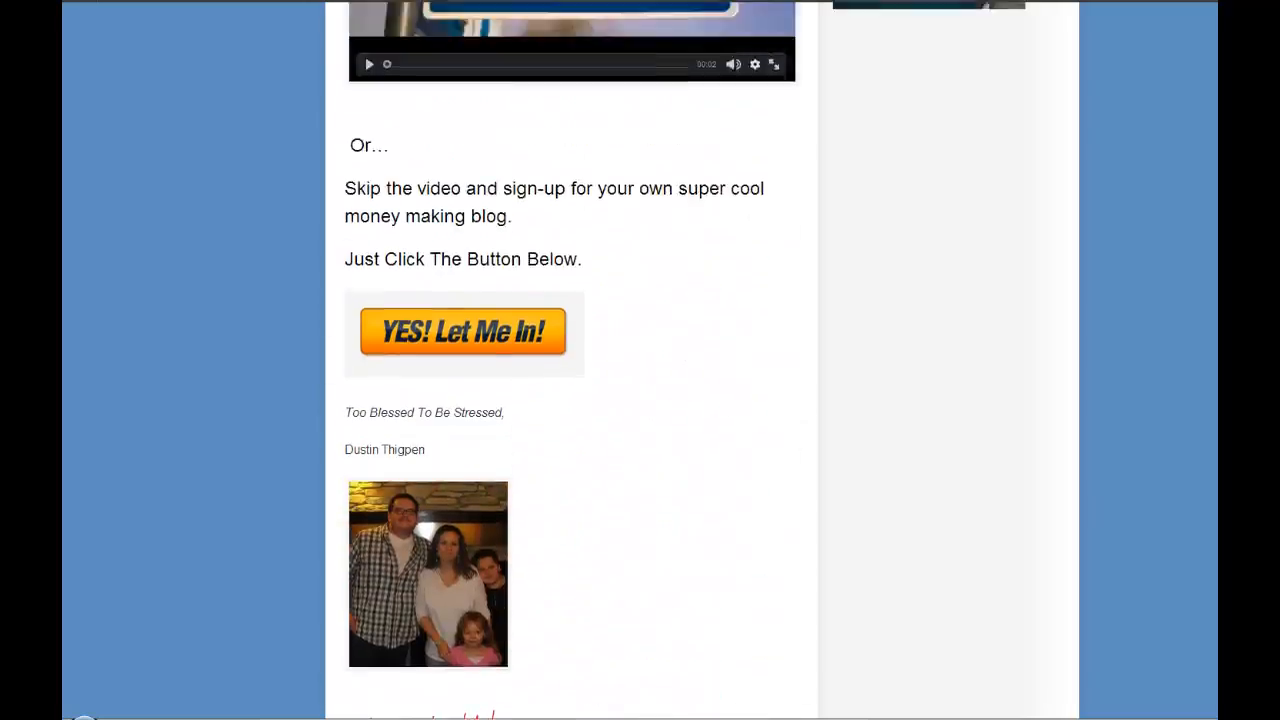
pyautogui.scroll(5, 570, 360)
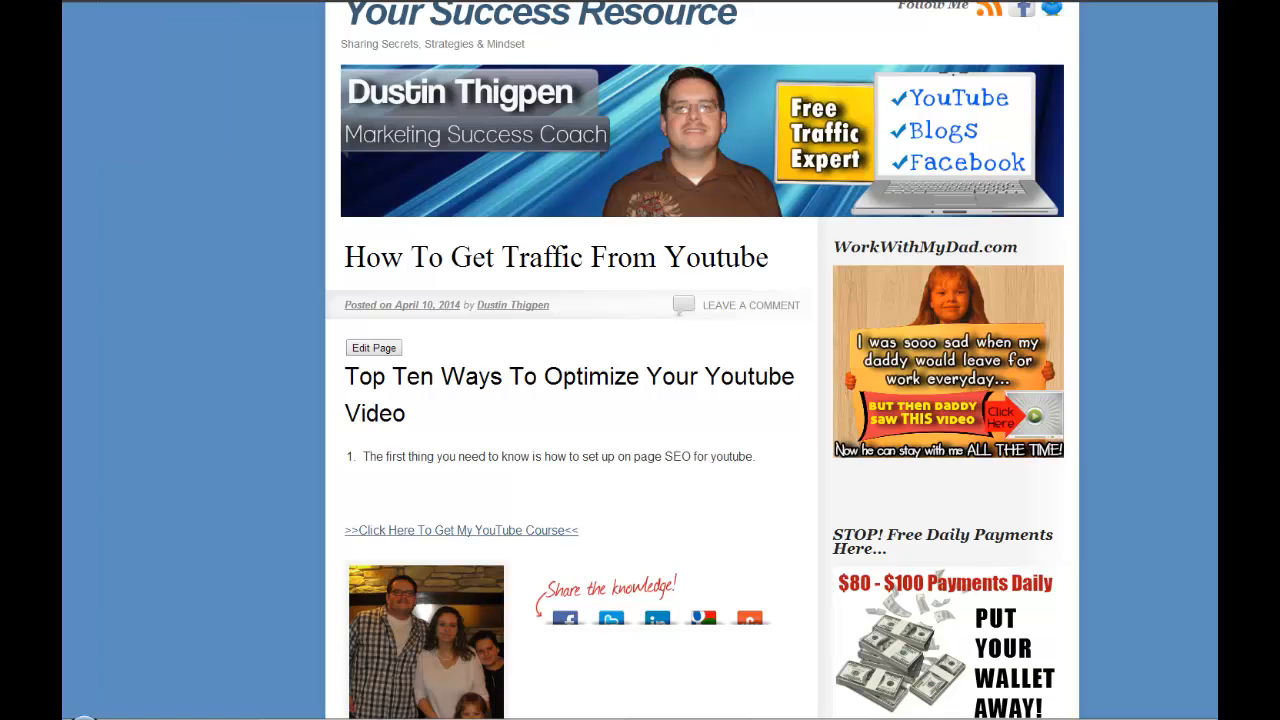
# Step: Open the blog's WordPress dashboard and start a new page
pyautogui.moveTo(130, 4)
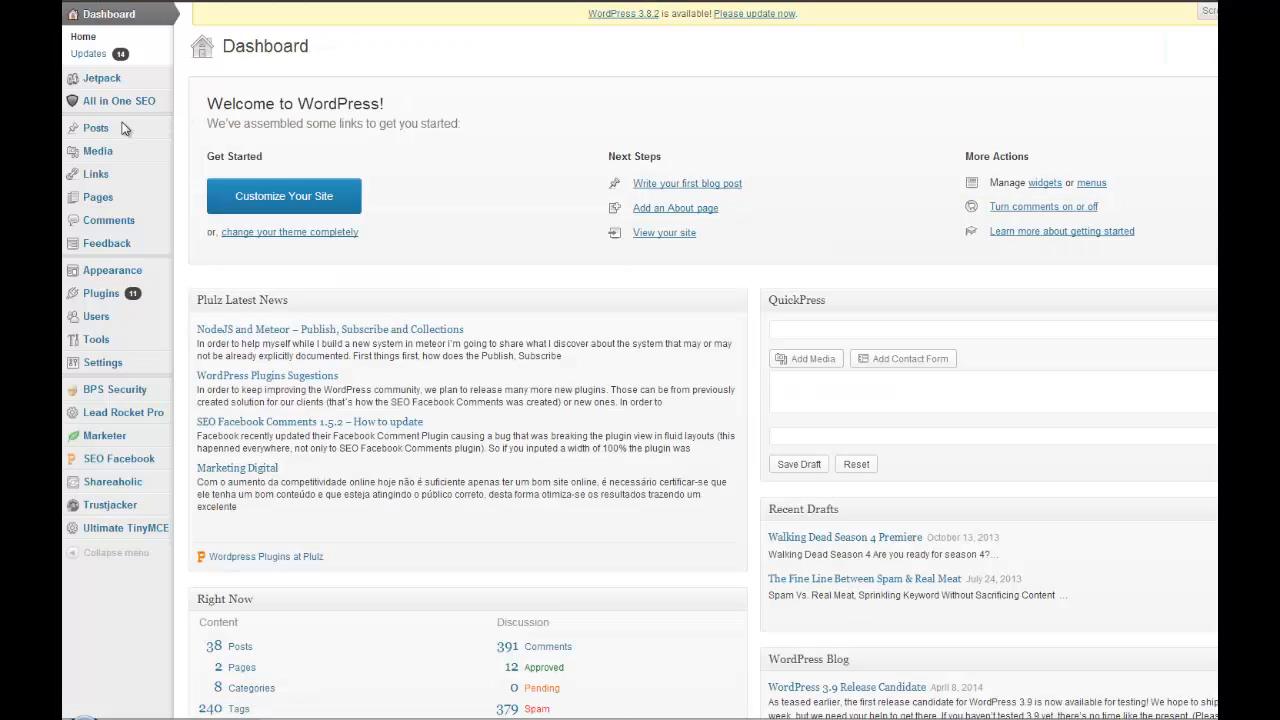
pyautogui.moveTo(92, 136)
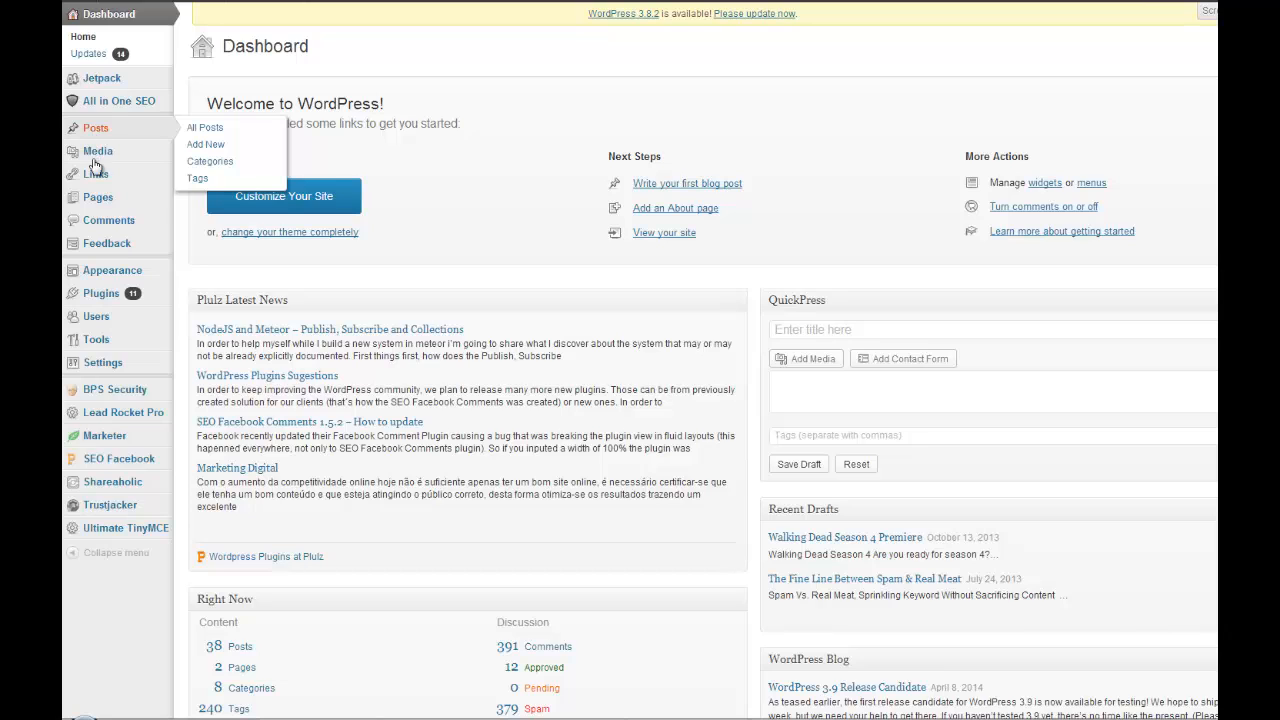
pyautogui.moveTo(97, 200)
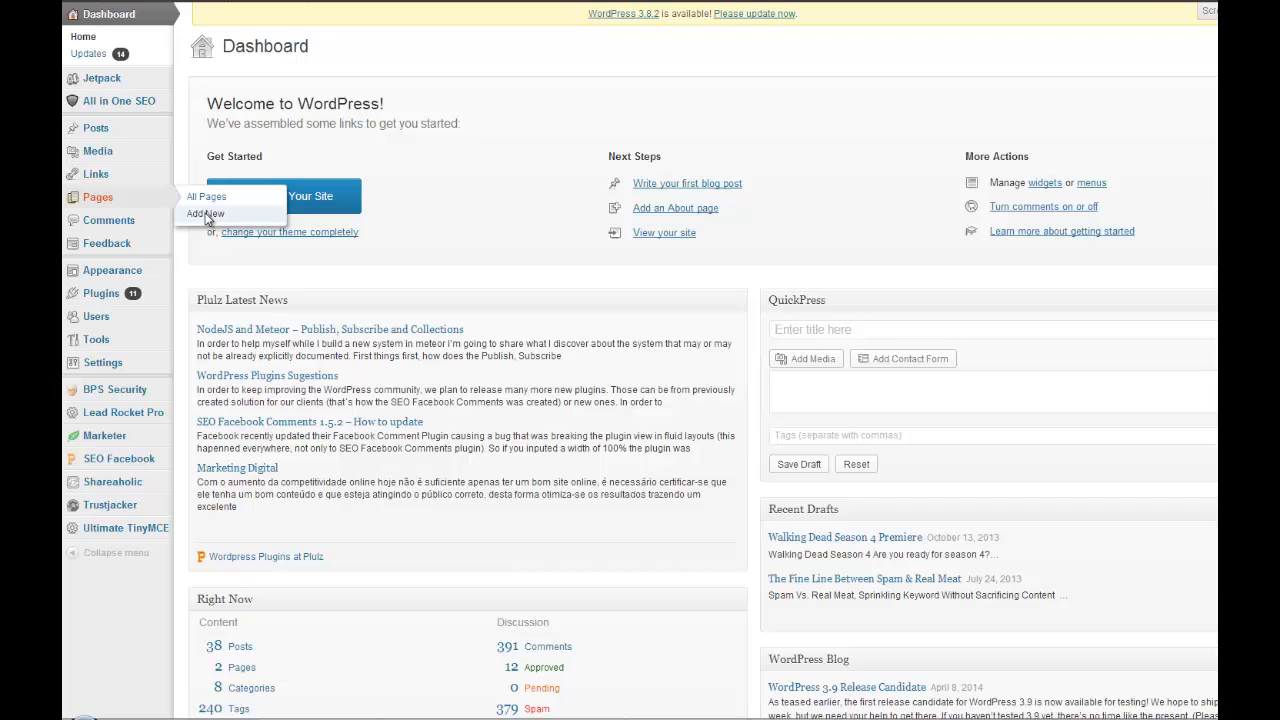
pyautogui.click(646, 209)
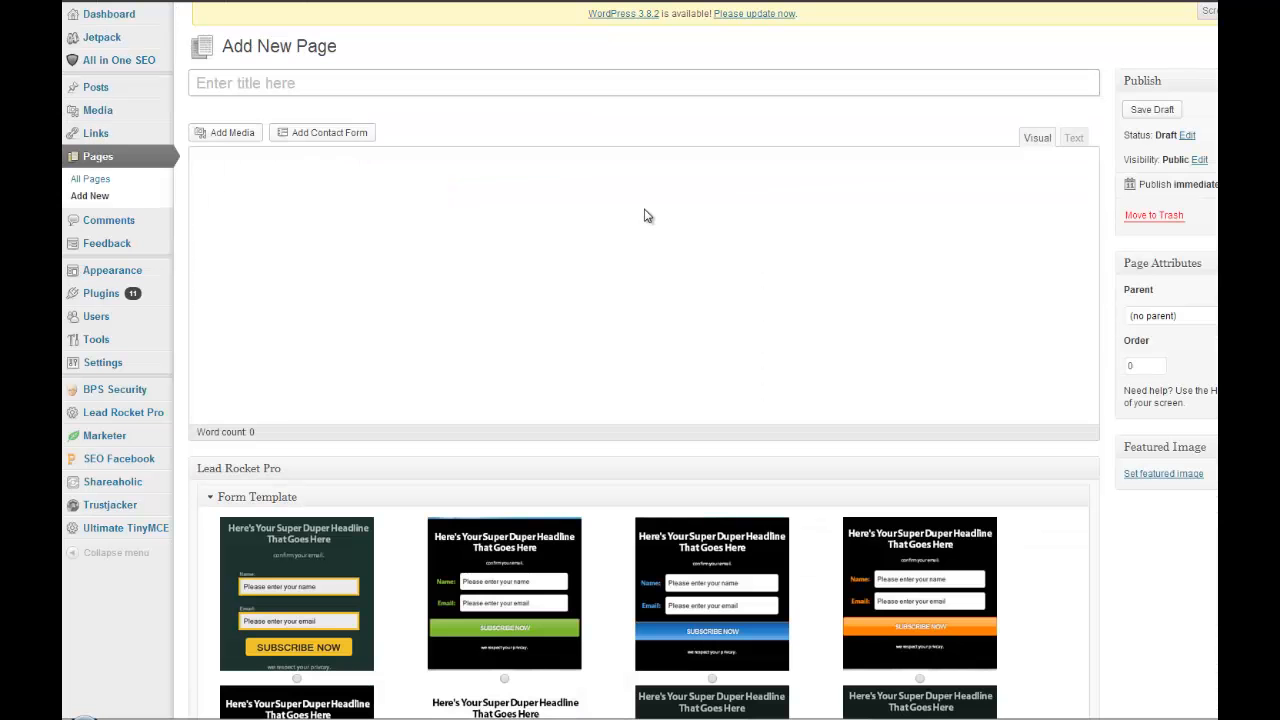
# Step: Examine the paragraph format and text color choices in the new page's editor without applying any
pyautogui.click(296, 217)
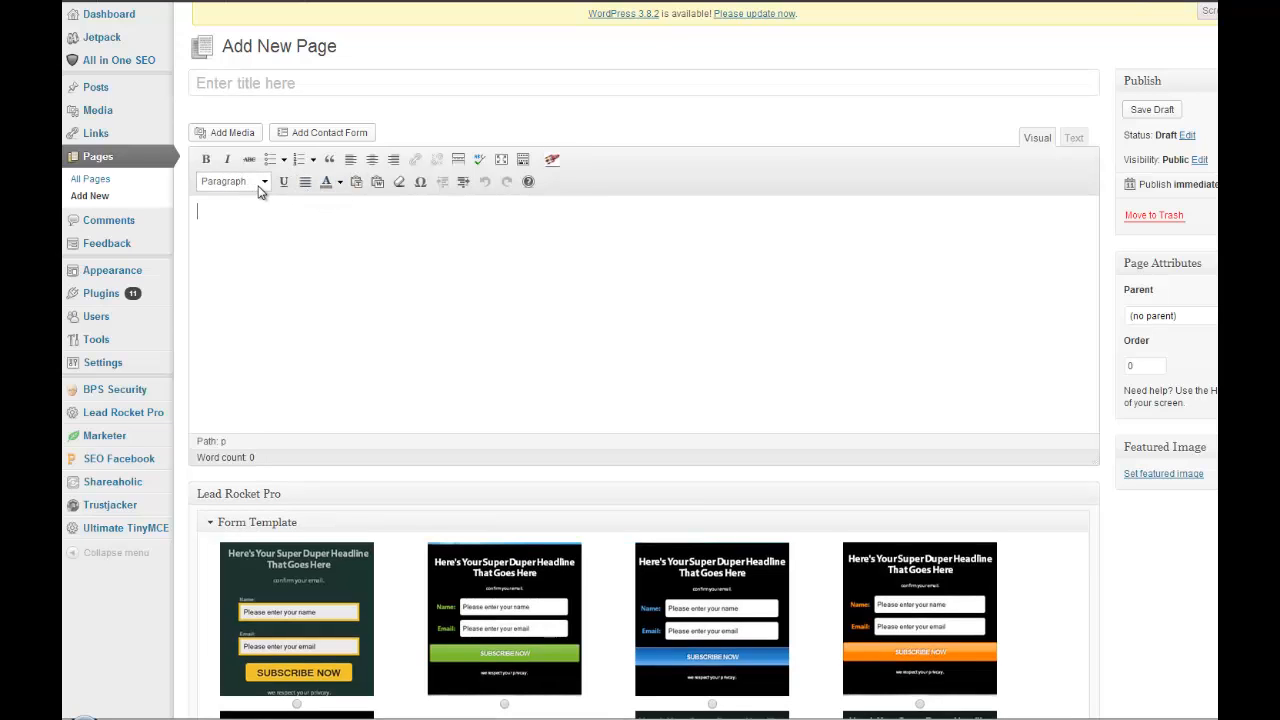
pyautogui.click(264, 182)
pyautogui.click(362, 231)
pyautogui.click(340, 185)
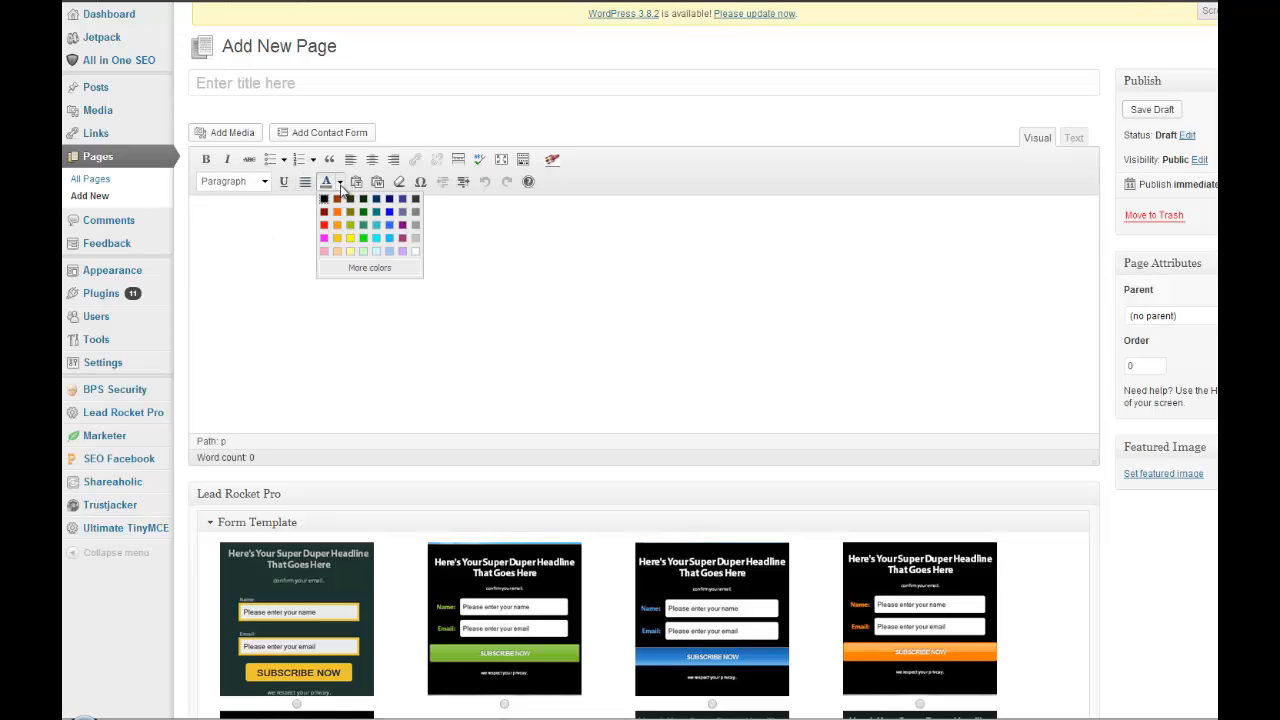
pyautogui.click(265, 211)
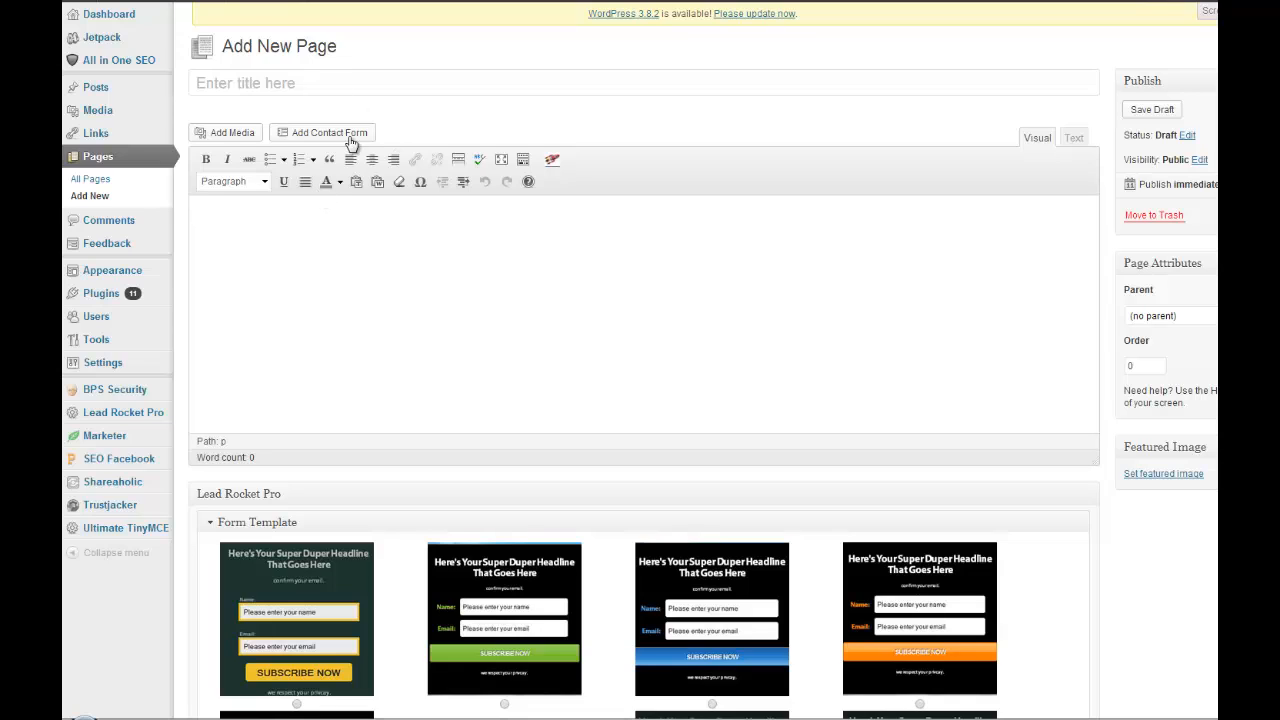
# Step: Title the new page "fff" and highlight the slug at the end of its permalink
pyautogui.click(279, 87)
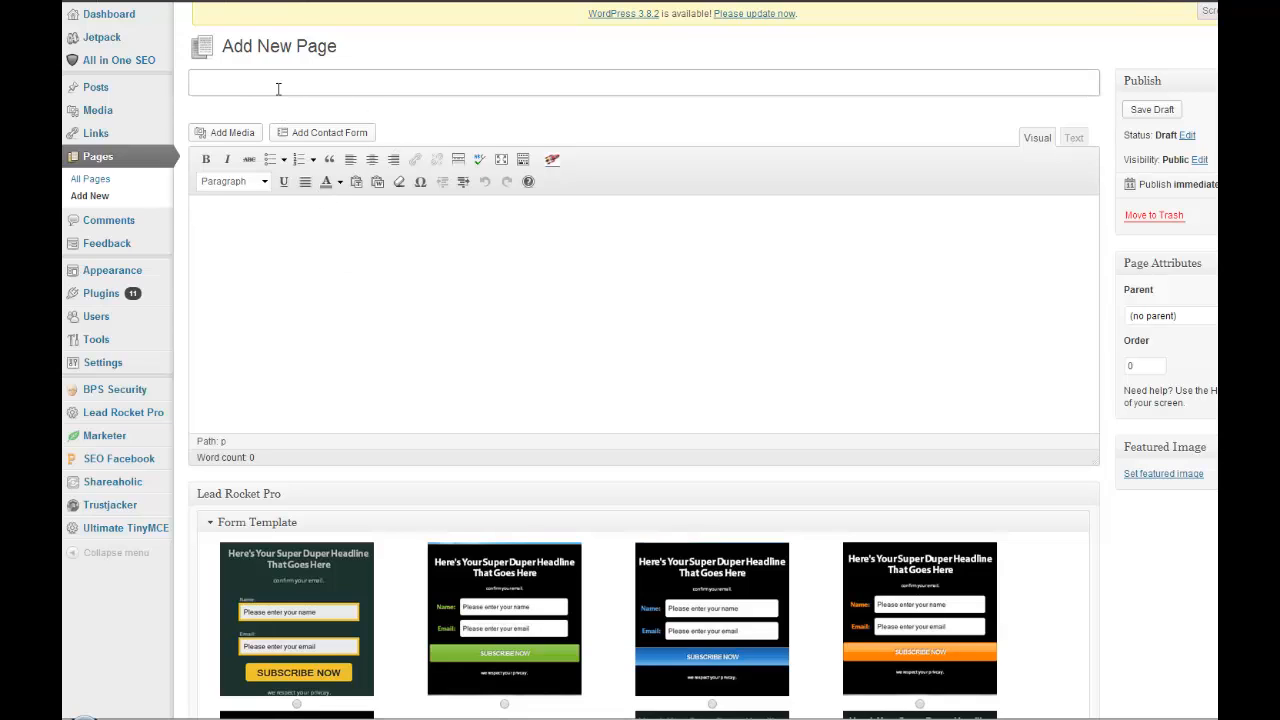
pyautogui.write('fff')
pyautogui.press('Tab')
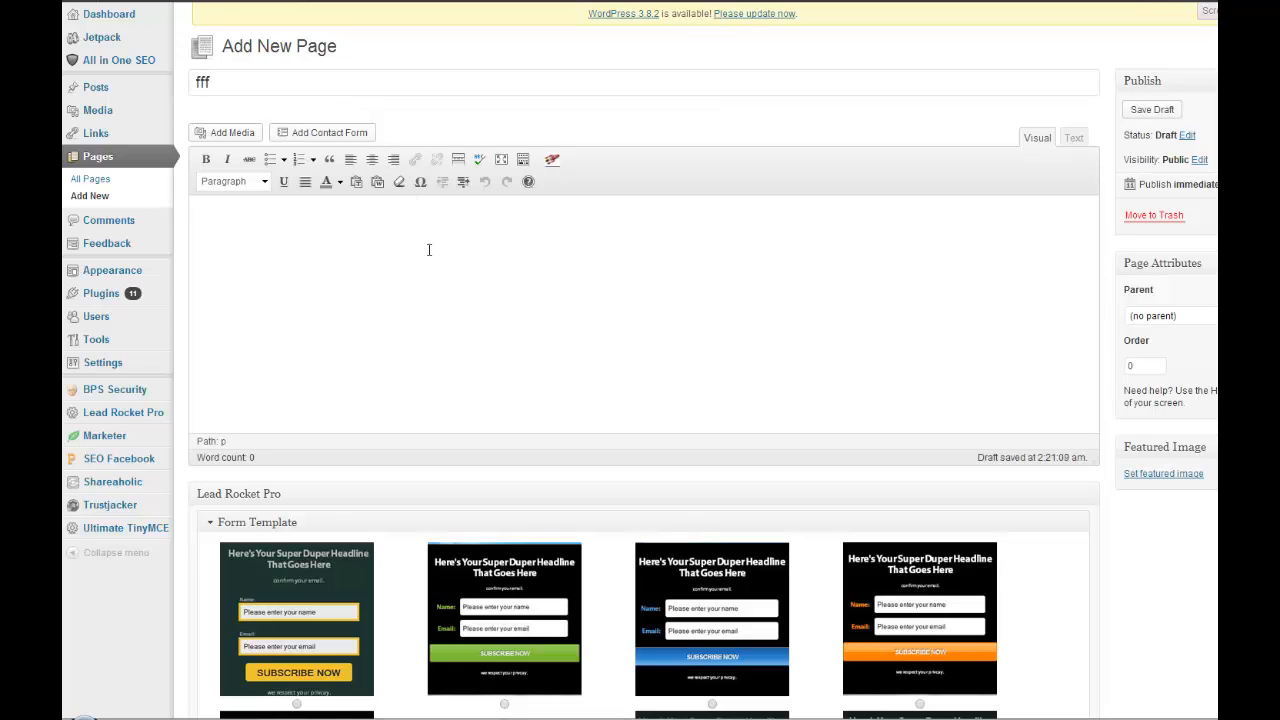
pyautogui.click(283, 83)
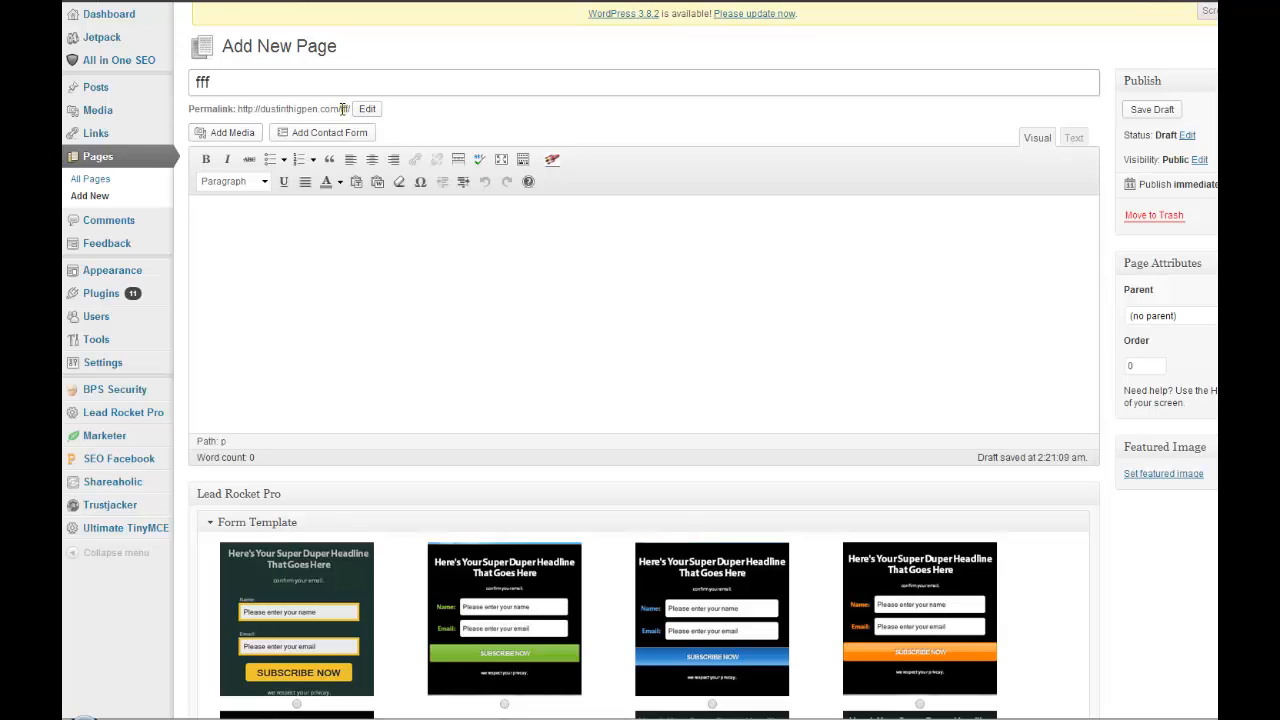
pyautogui.click(345, 108)
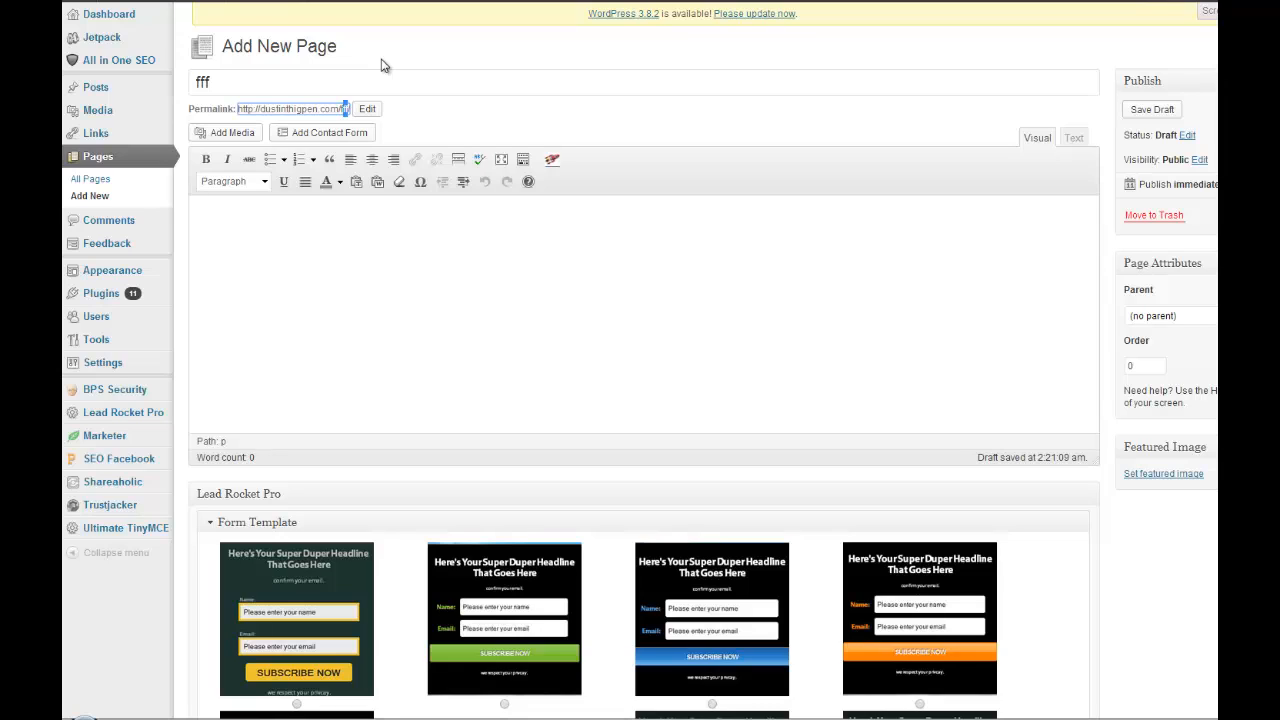
pyautogui.click(266, 223)
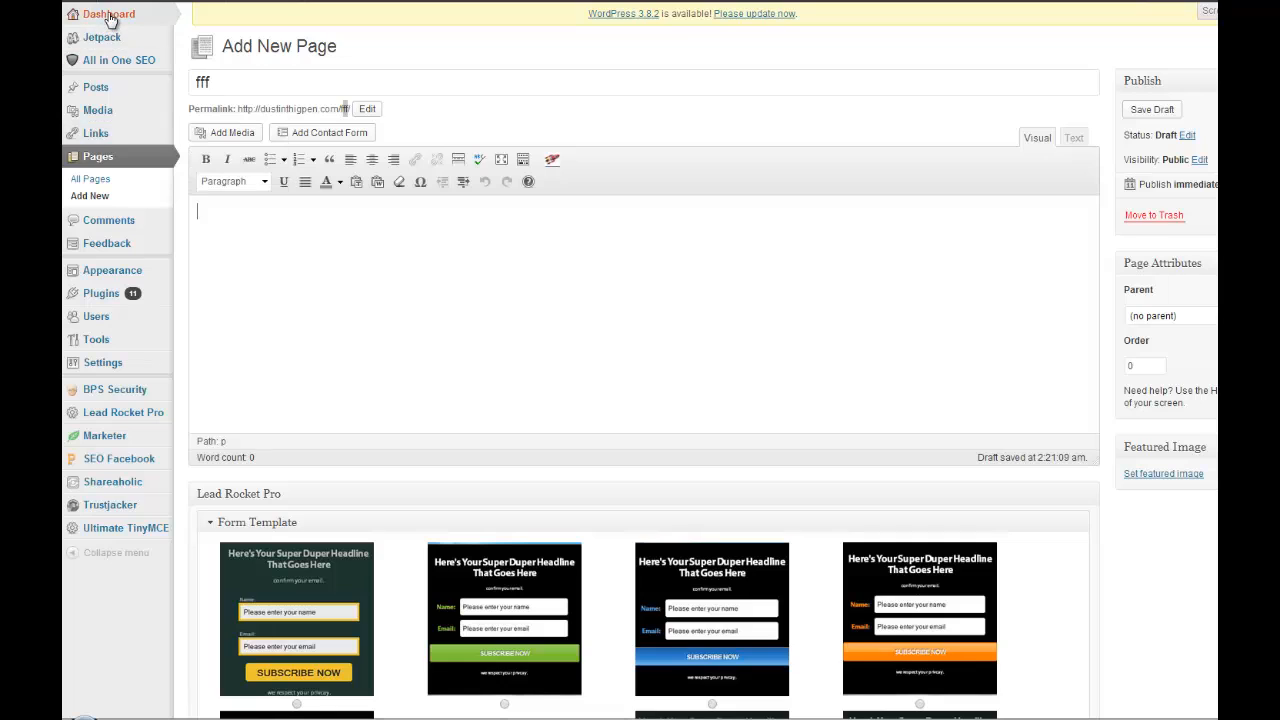
# Step: Visit the live site from the page editor and look over its home page header and page navigation
pyautogui.moveTo(110, 14)
pyautogui.moveTo(186, 10)
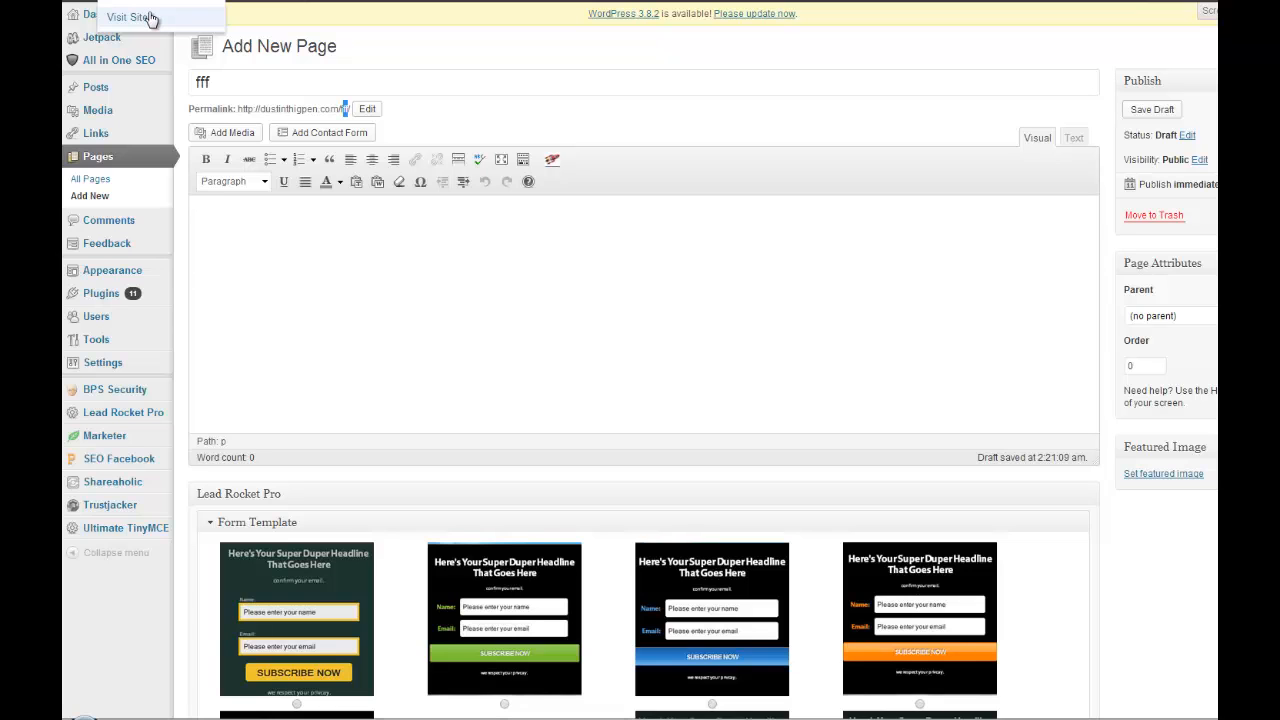
pyautogui.click(130, 17)
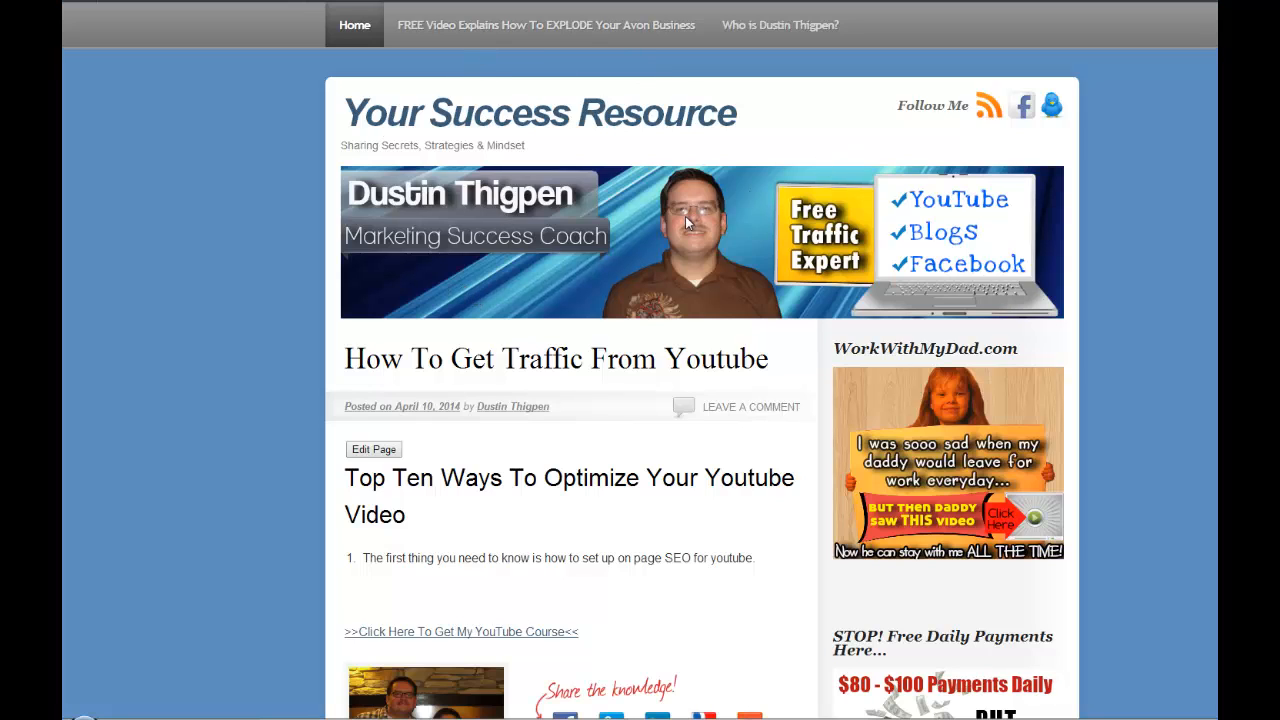
pyautogui.scroll(-1, 685, 220)
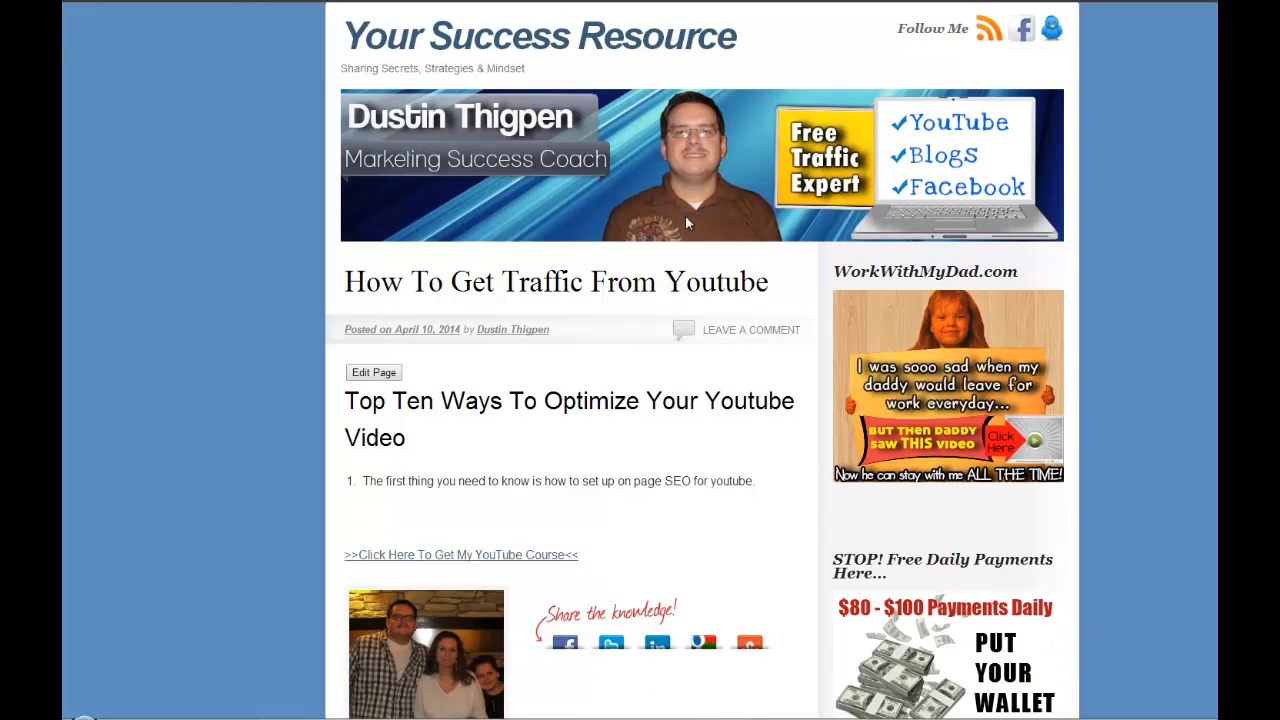
pyautogui.scroll(1, 685, 222)
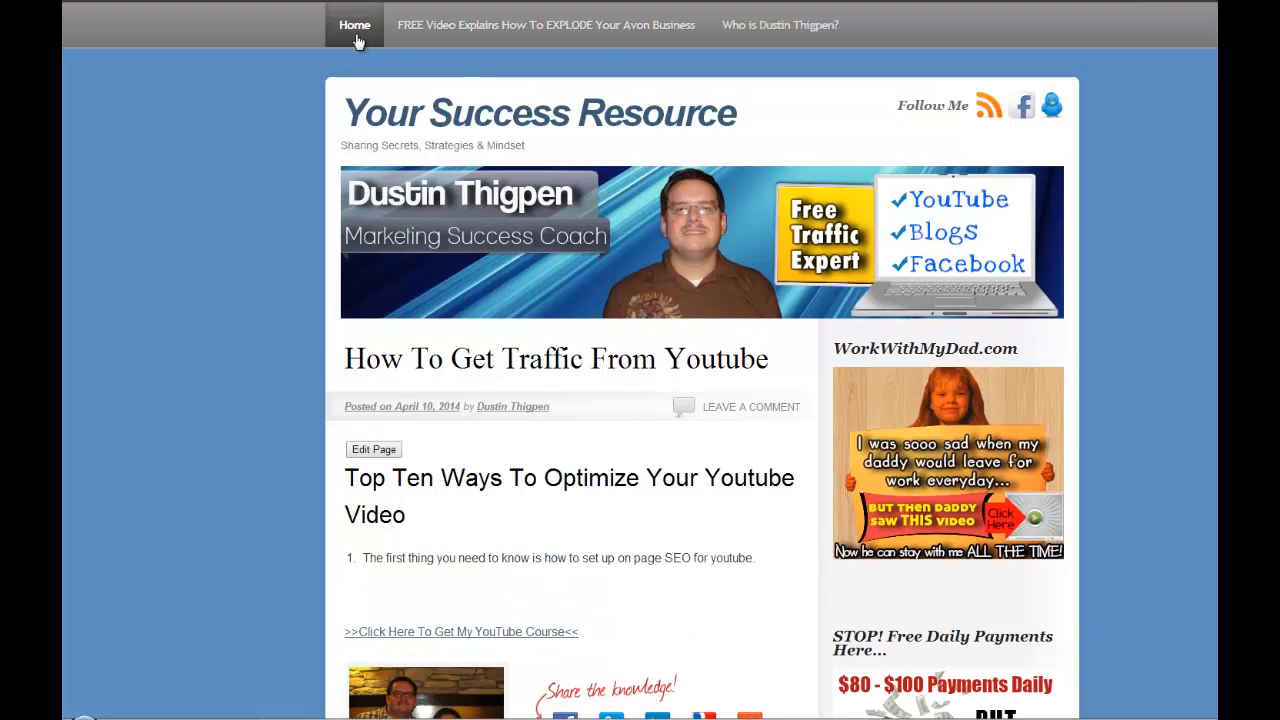
# Step: Open the blog author's "Who is" page and review its text and images before returning to its beginning
pyautogui.click(759, 29)
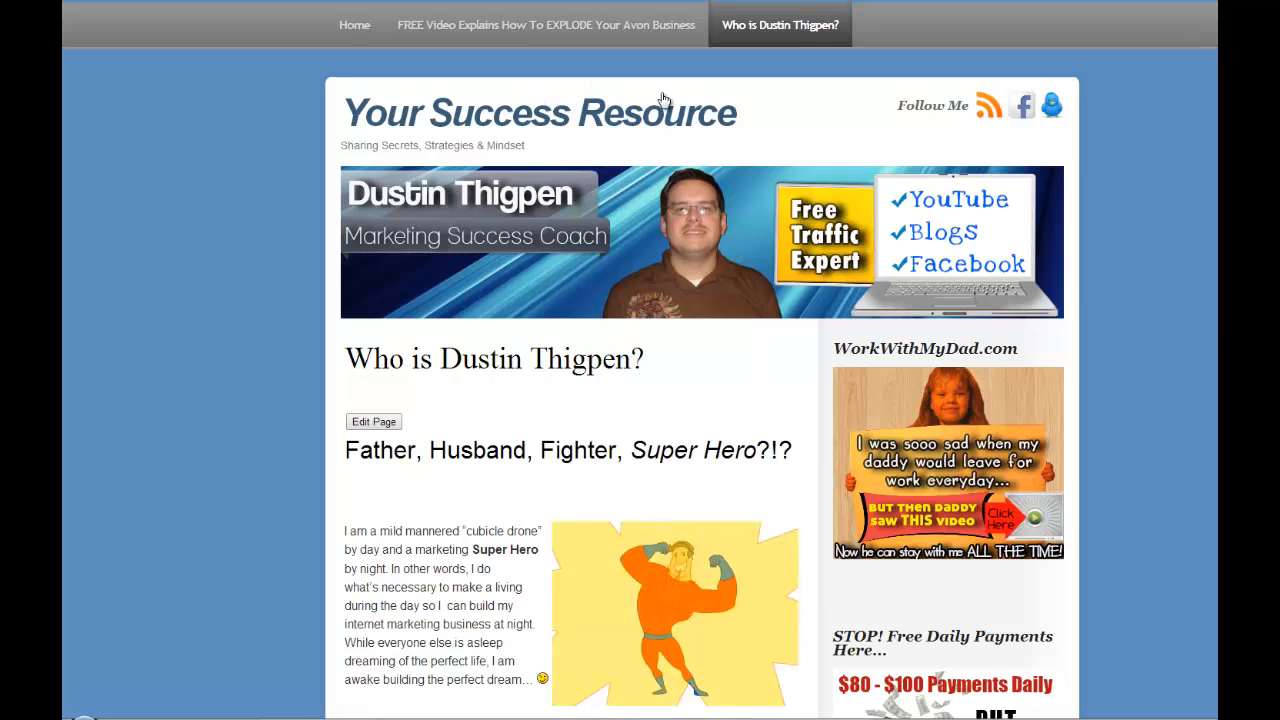
pyautogui.scroll(-3, 458, 518)
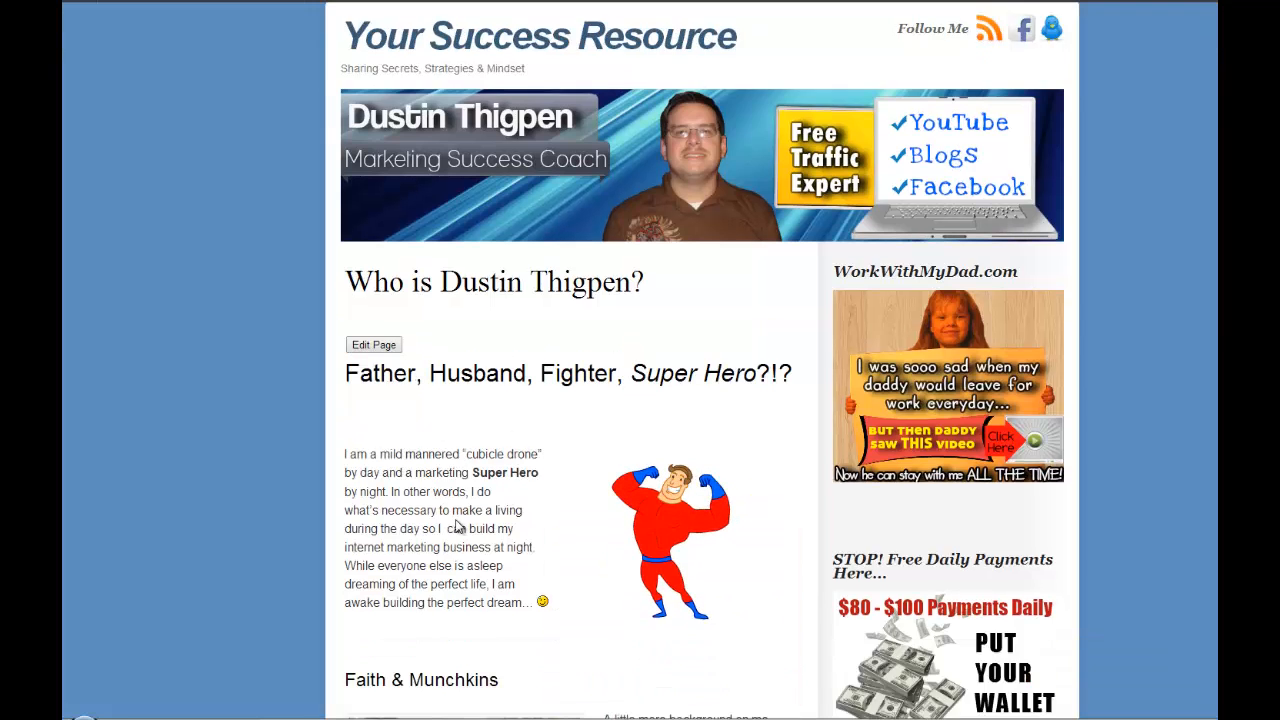
pyautogui.scroll(-5, 571, 414)
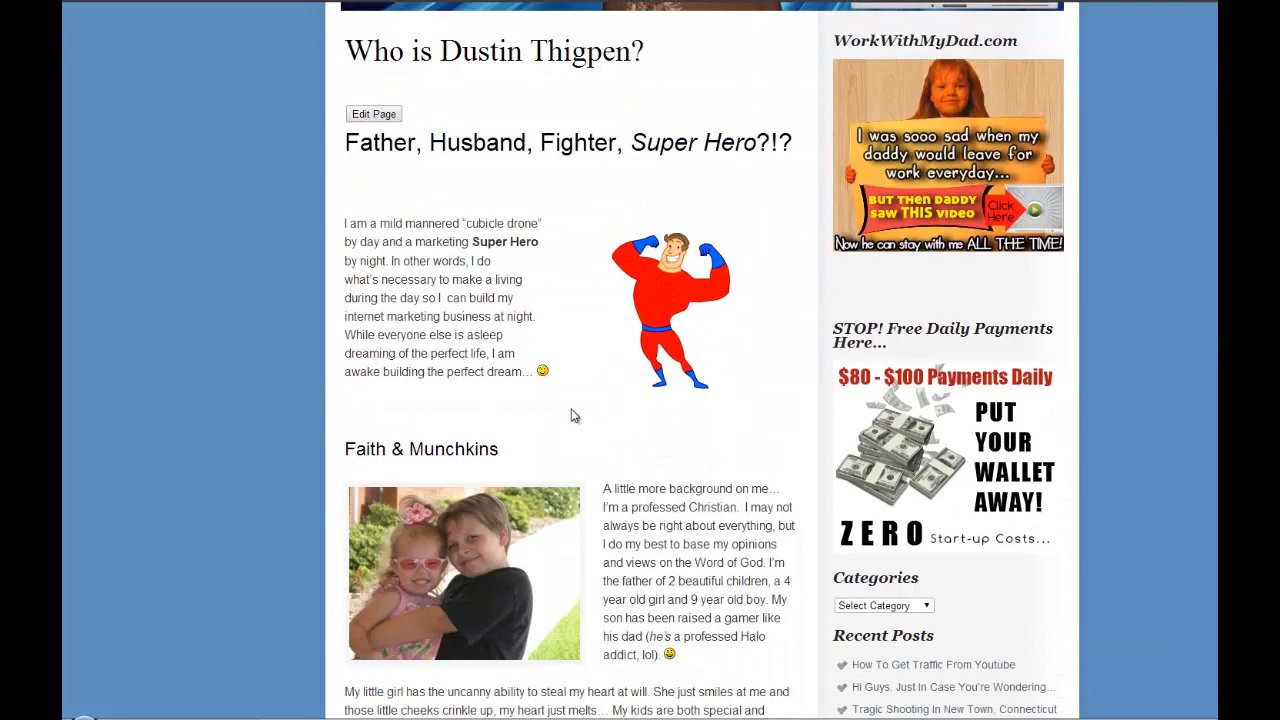
pyautogui.scroll(-3, 571, 414)
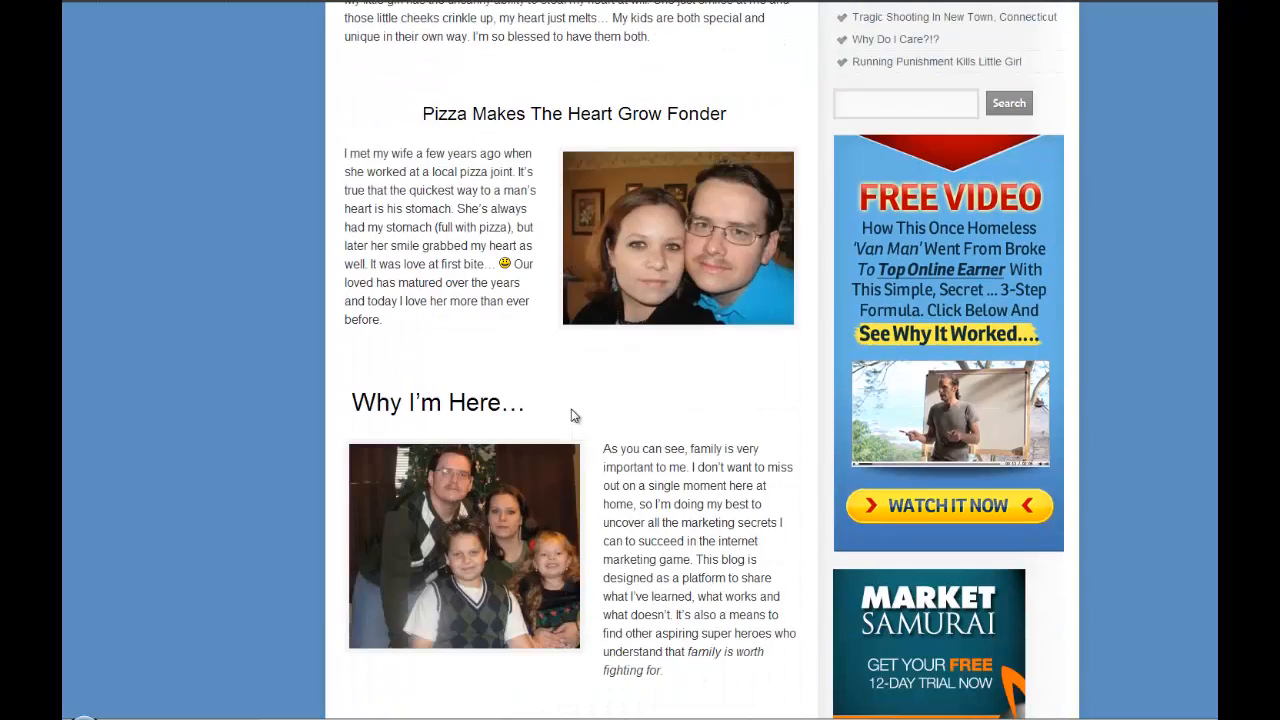
pyautogui.scroll(10, 543, 517)
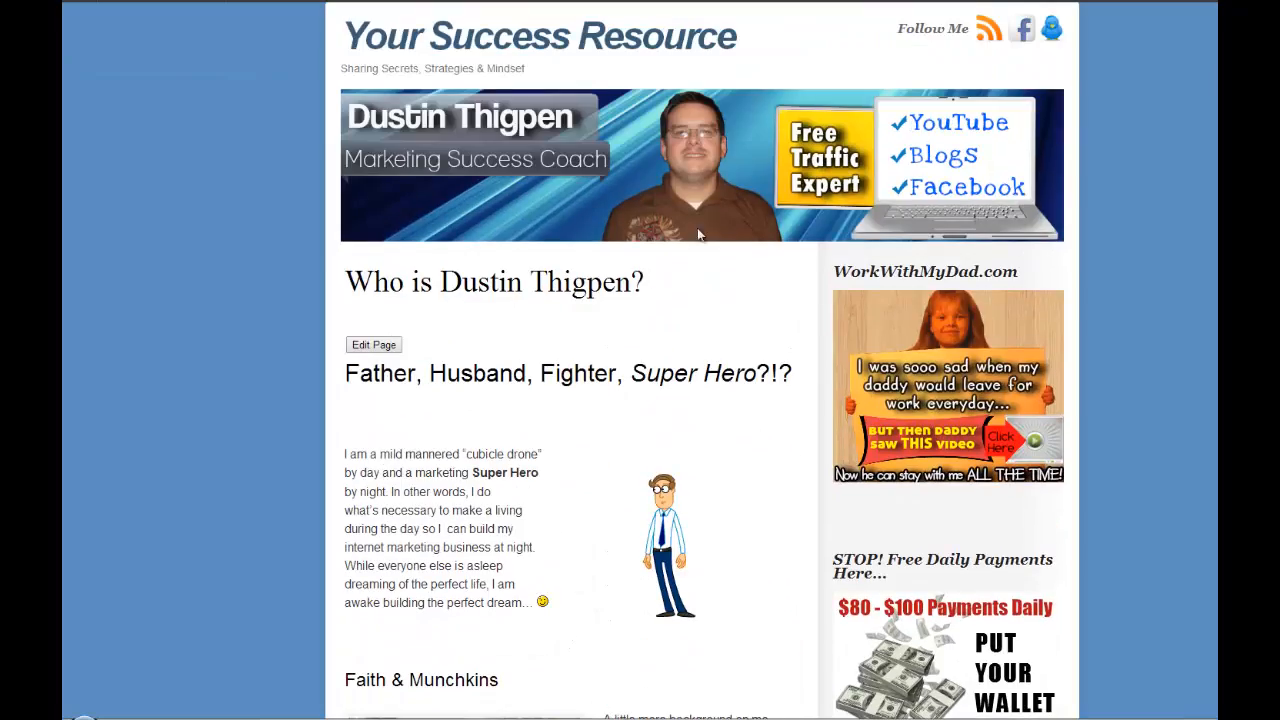